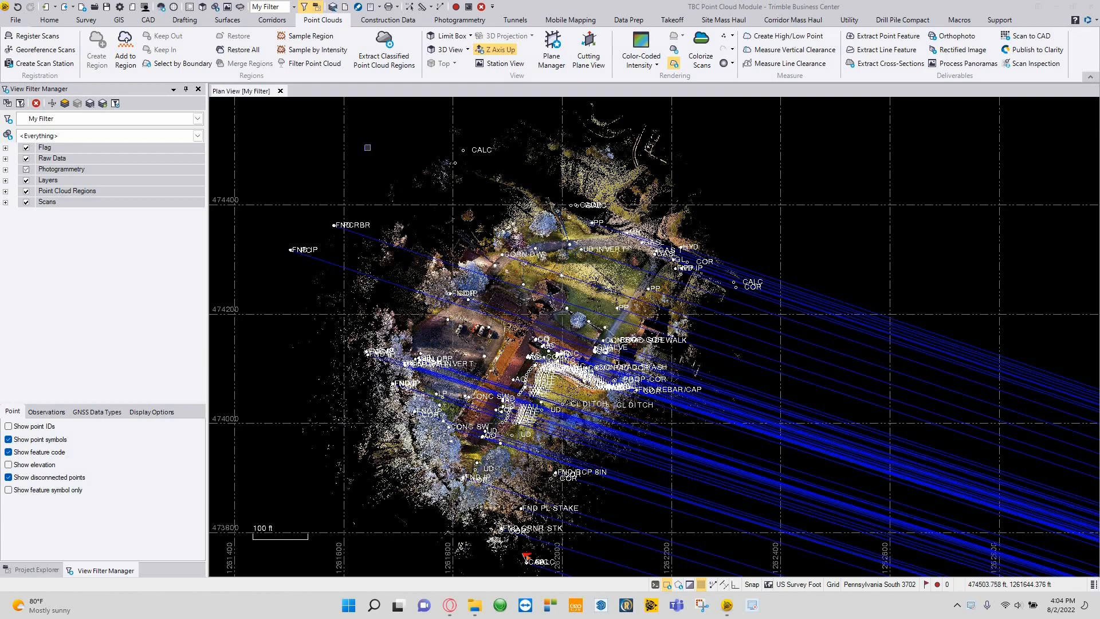
# Hide the raw data in the plan view so the survey points and observation lines are not displayed
pyautogui.scroll(3, 614, 296)
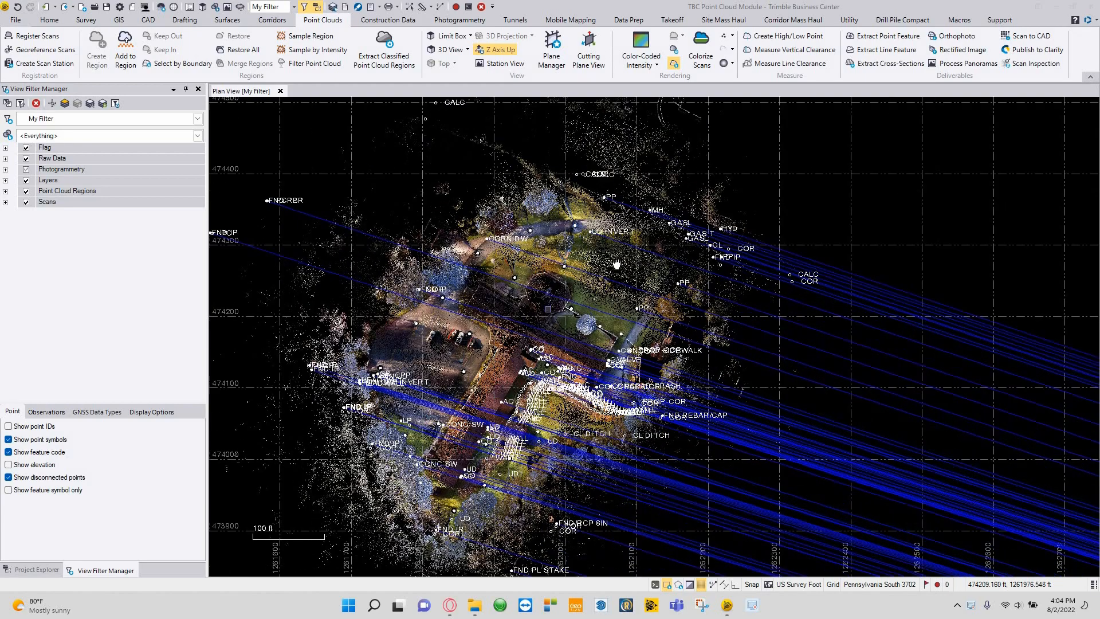
pyautogui.scroll(-3, 584, 324)
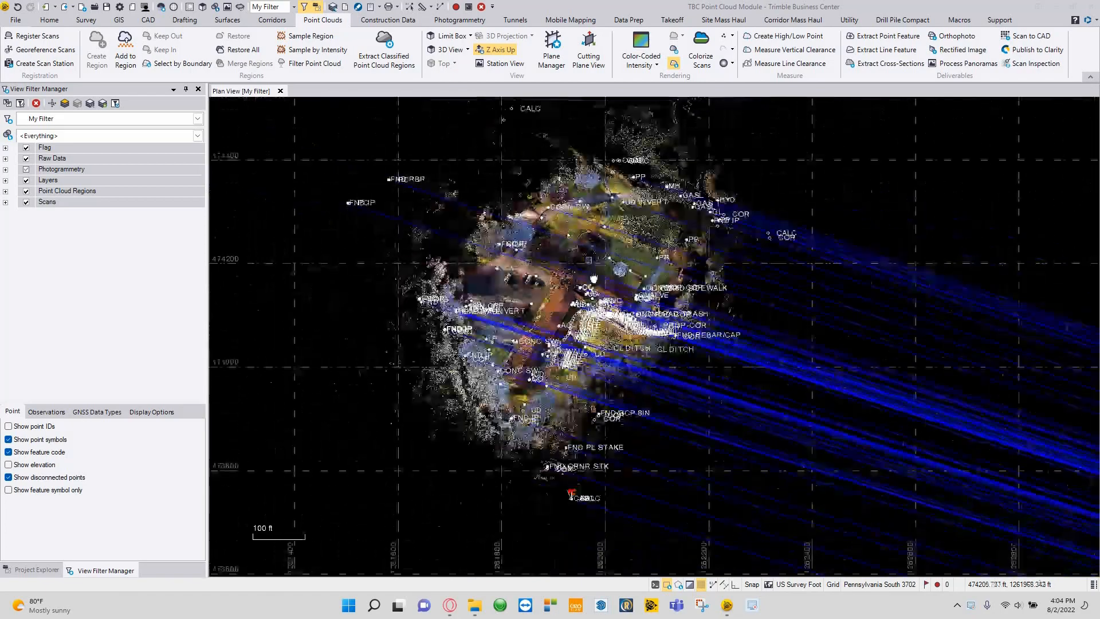
pyautogui.click(26, 158)
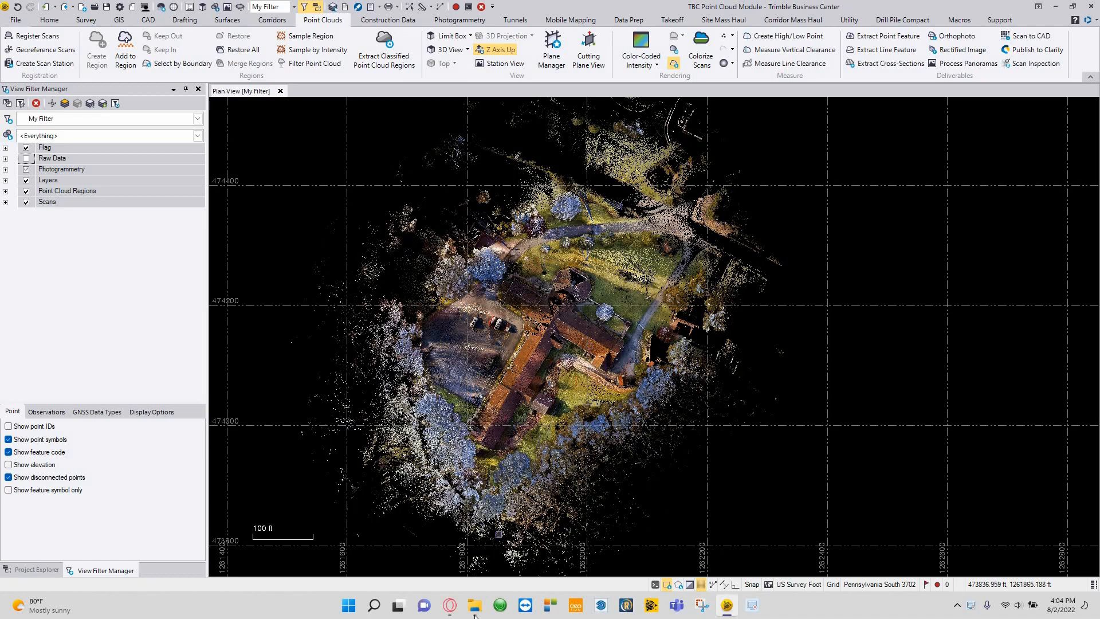
# Import the 22-143 Beaver Health DXF drawing into the project and decline to view the import summary
pyautogui.moveTo(467, 599)
pyautogui.moveTo(166, 249); pyautogui.dragTo(639, 427)
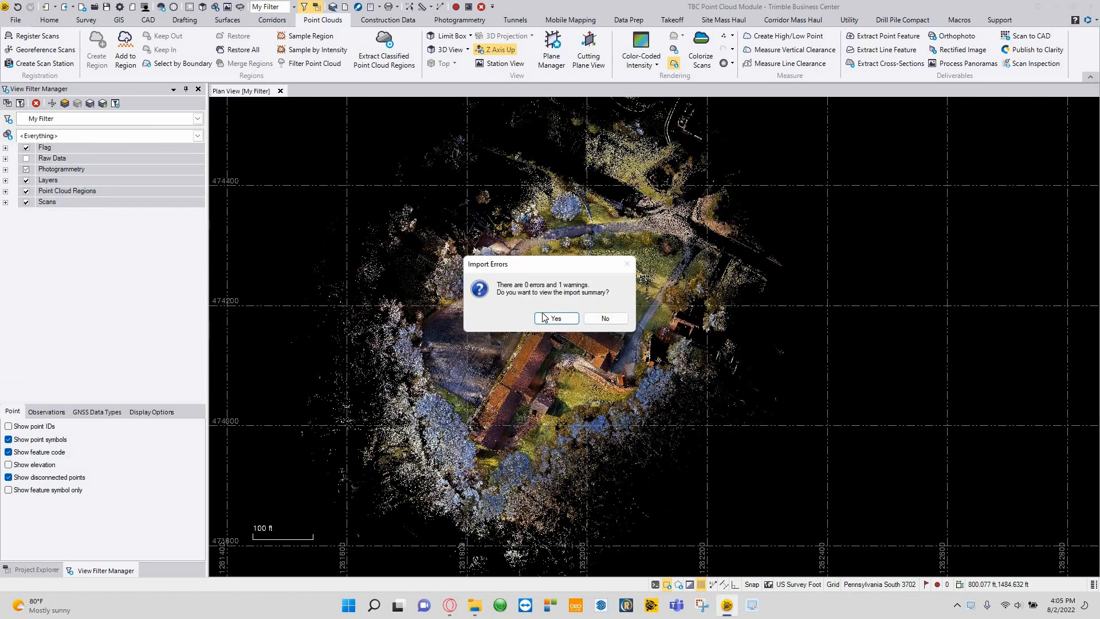
pyautogui.click(605, 317)
pyautogui.scroll(-8, 682, 318)
pyautogui.scroll(6, 659, 322)
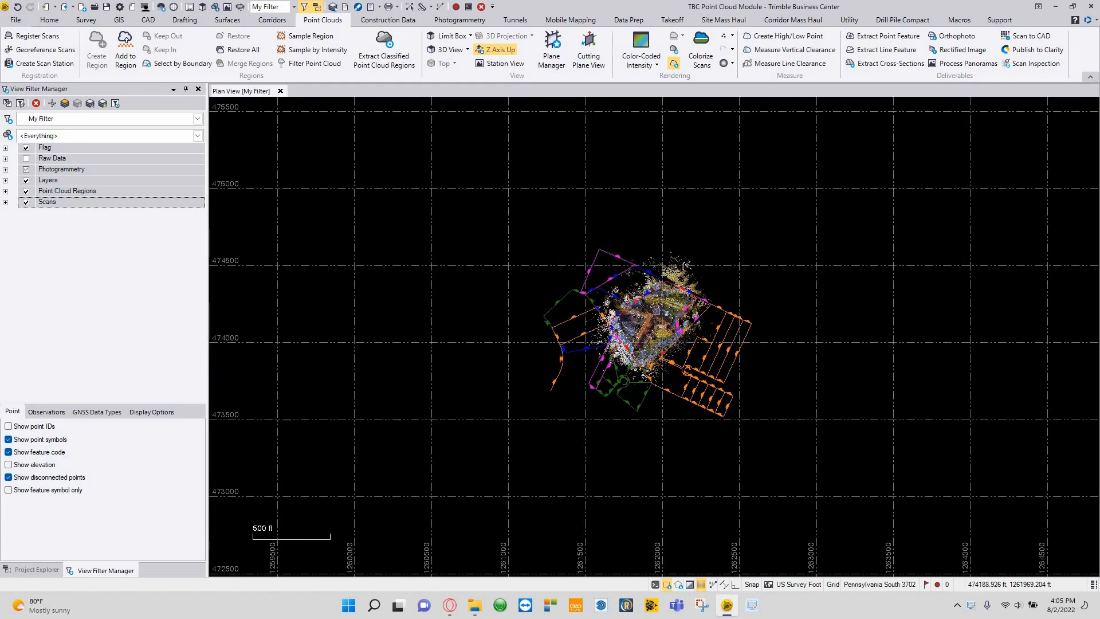
# Select the CAD polyline on layer DEED around the property and set its Closed property to Yes
pyautogui.scroll(2, 595, 267)
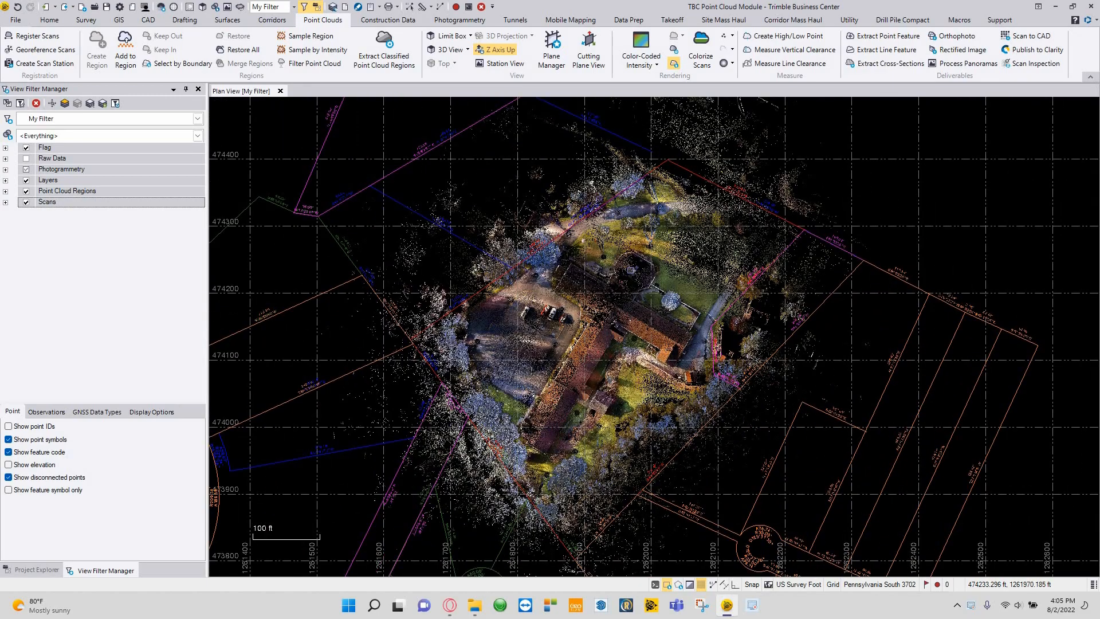
pyautogui.scroll(2, 602, 284)
pyautogui.scroll(2, 604, 289)
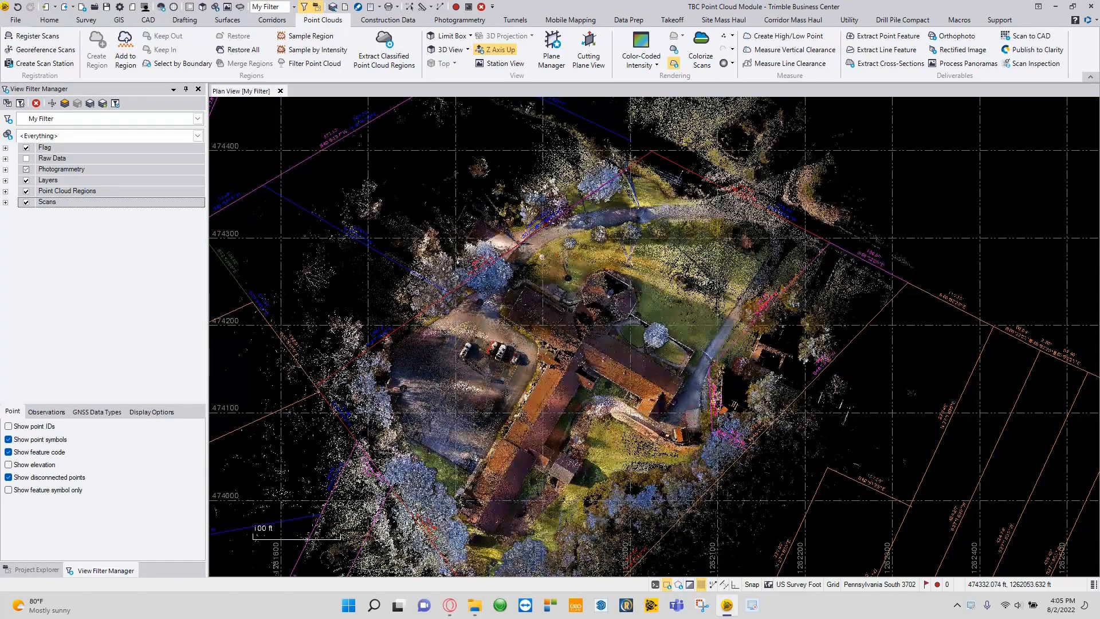
pyautogui.click(673, 160)
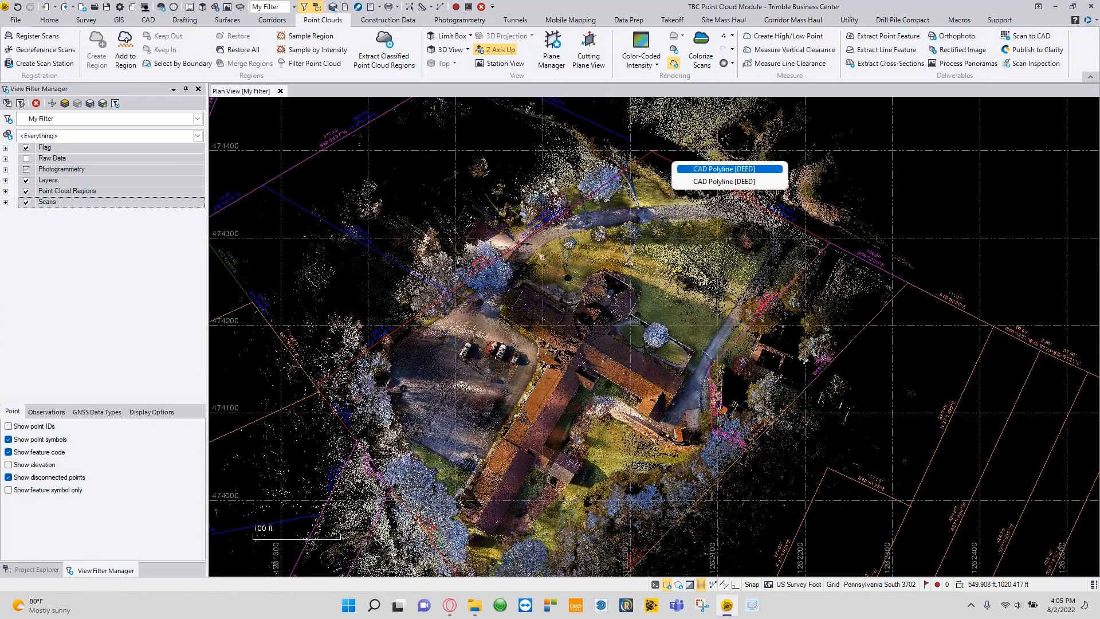
pyautogui.click(699, 169)
pyautogui.moveTo(665, 207); pyautogui.dragTo(706, 179, button='middle')
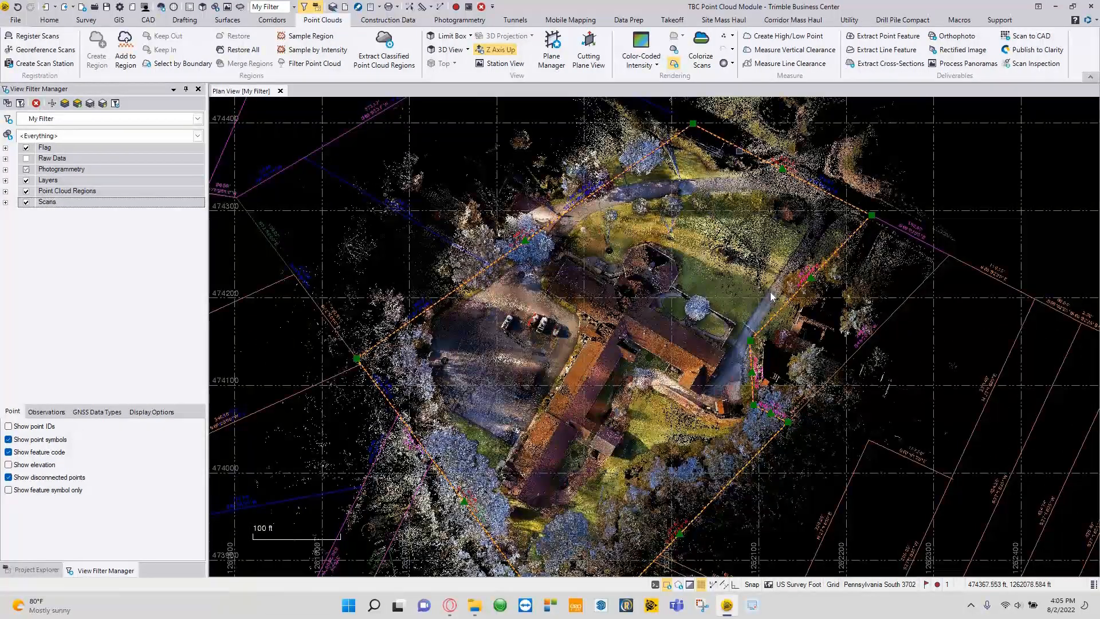
pyautogui.rightClick(770, 291)
pyautogui.click(767, 292)
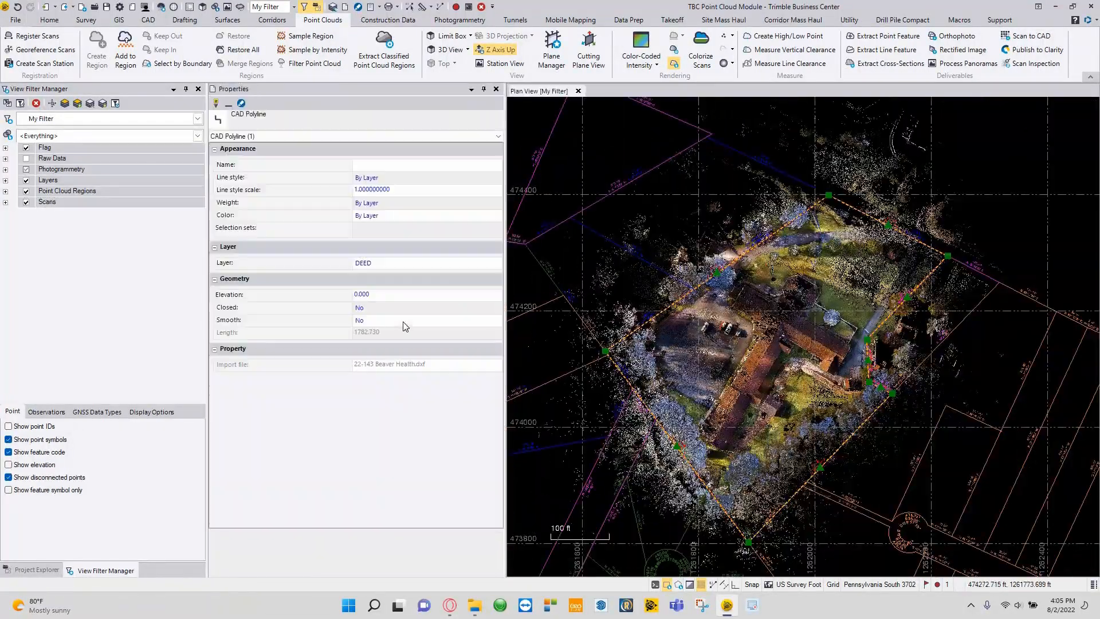
pyautogui.click(373, 314)
pyautogui.click(375, 326)
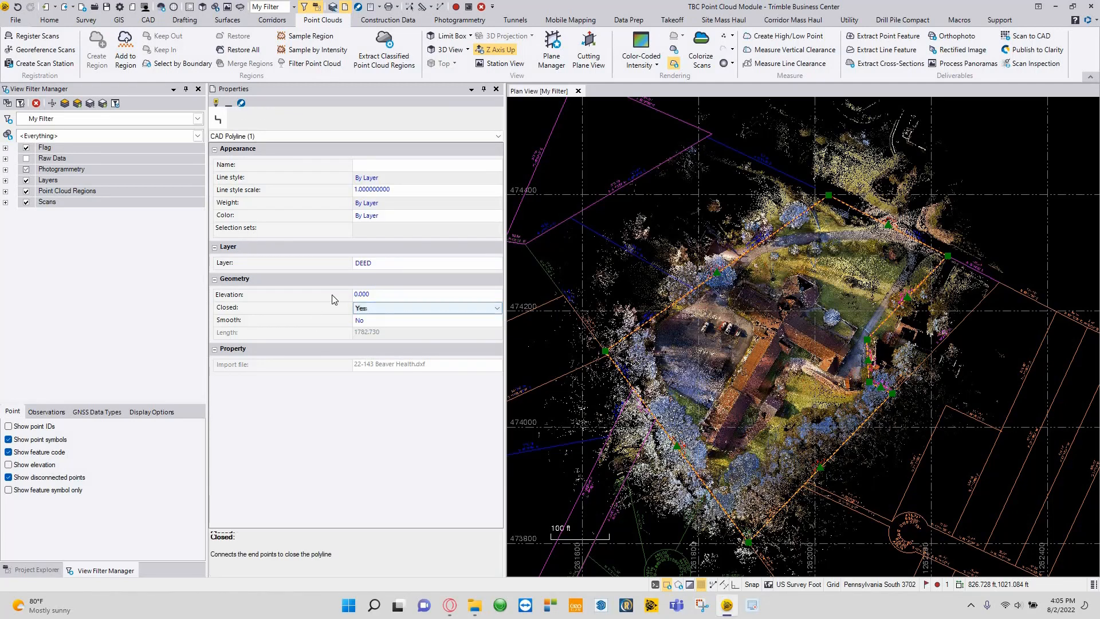
pyautogui.click(496, 88)
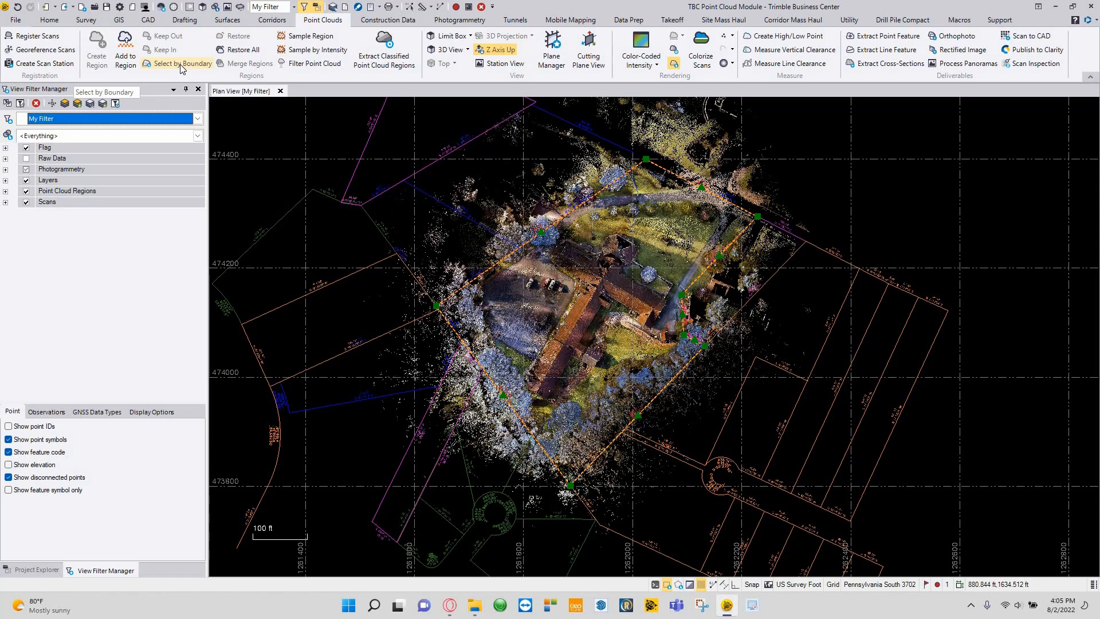
# Select the scan points inside the DEED boundary polyline and create a region from them named Property Point Cloud
pyautogui.click(180, 63)
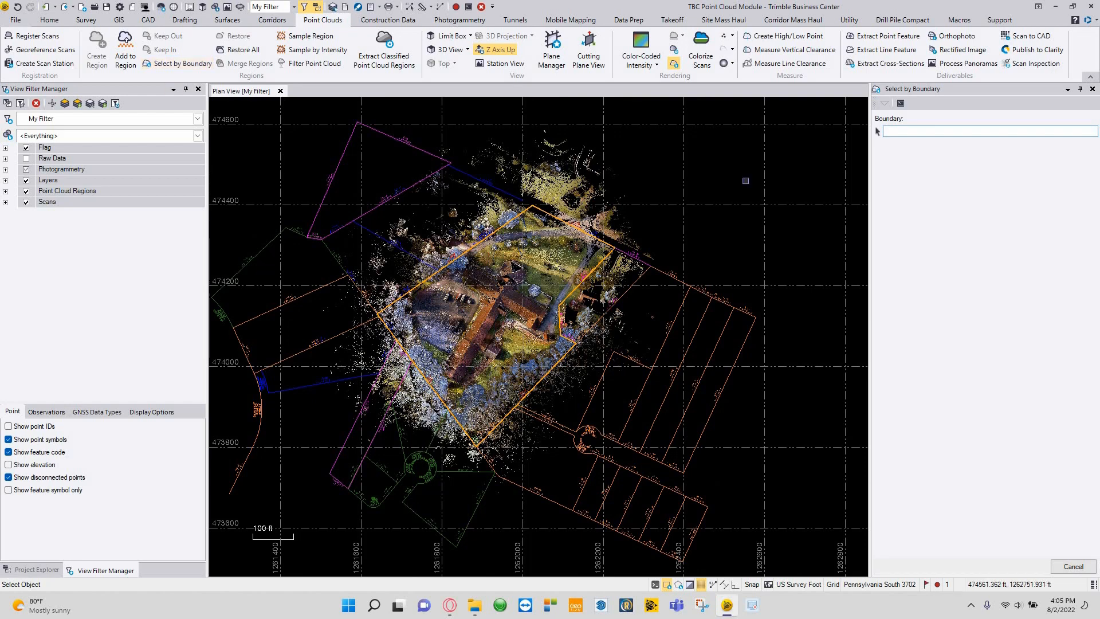
pyautogui.click(560, 219)
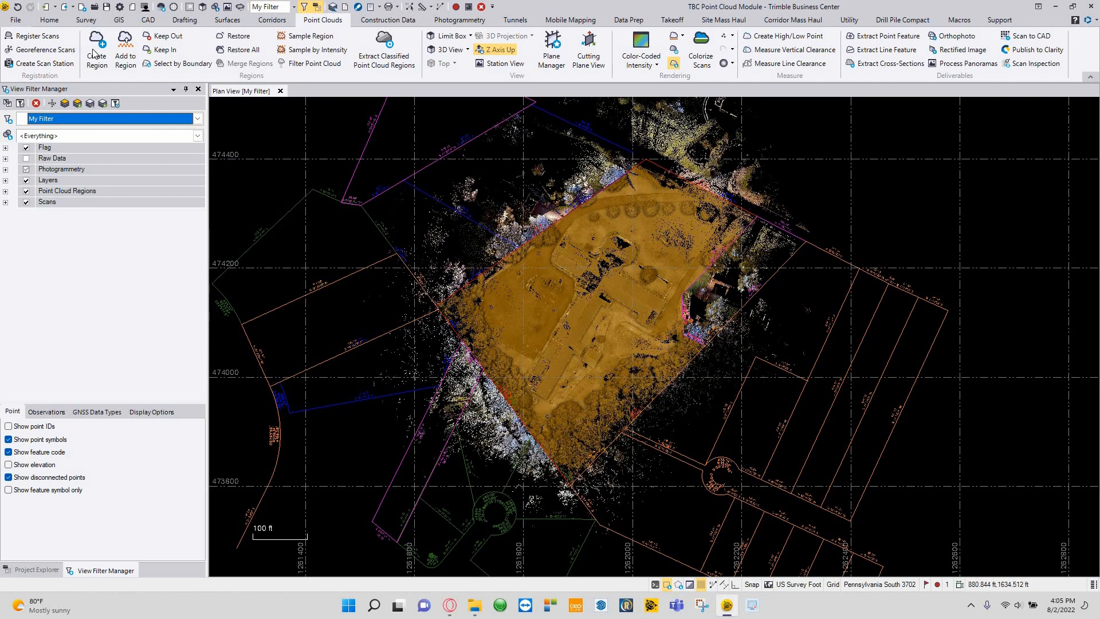
pyautogui.click(95, 59)
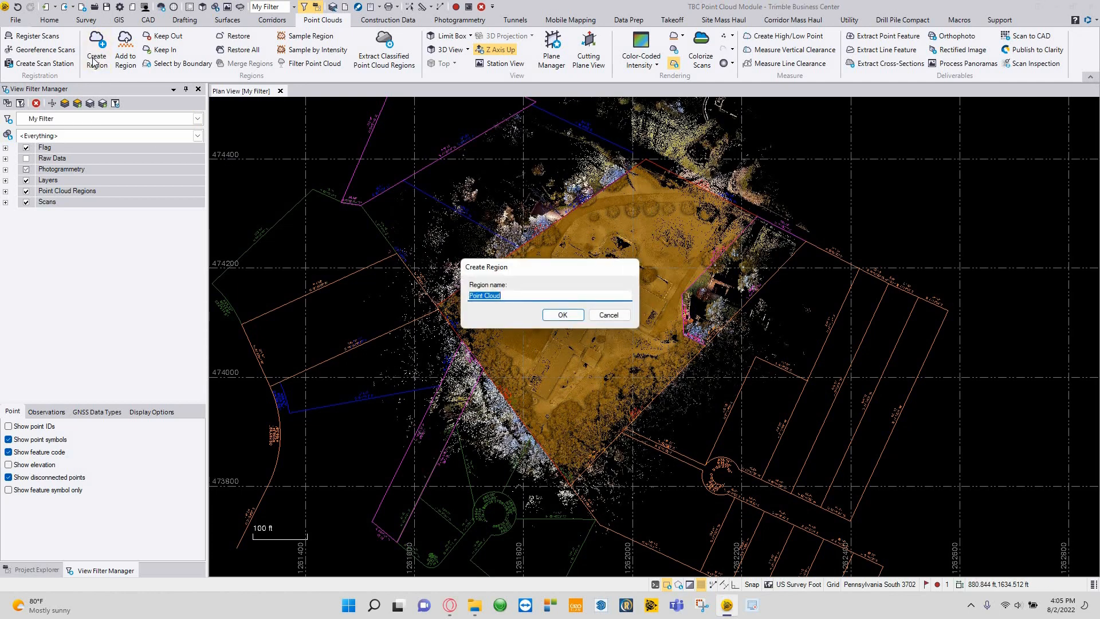
pyautogui.write('Pl')
pyautogui.write('operty Point Cl')
pyautogui.press('Return')
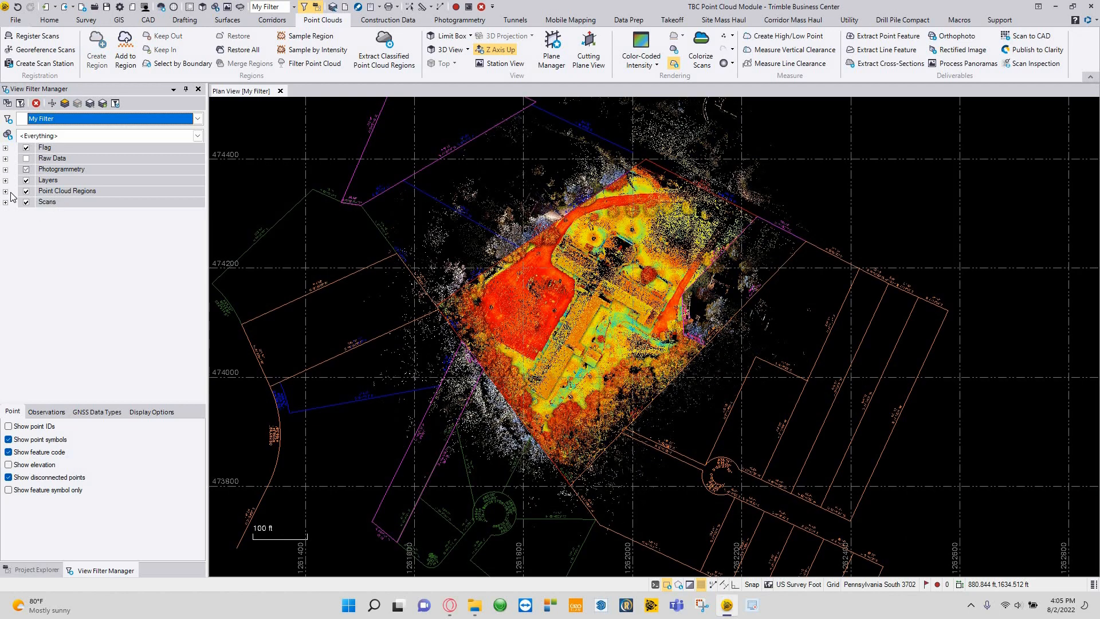
# Hide the Default point cloud region so that only the Property Point Cloud region is displayed
pyautogui.click(5, 191)
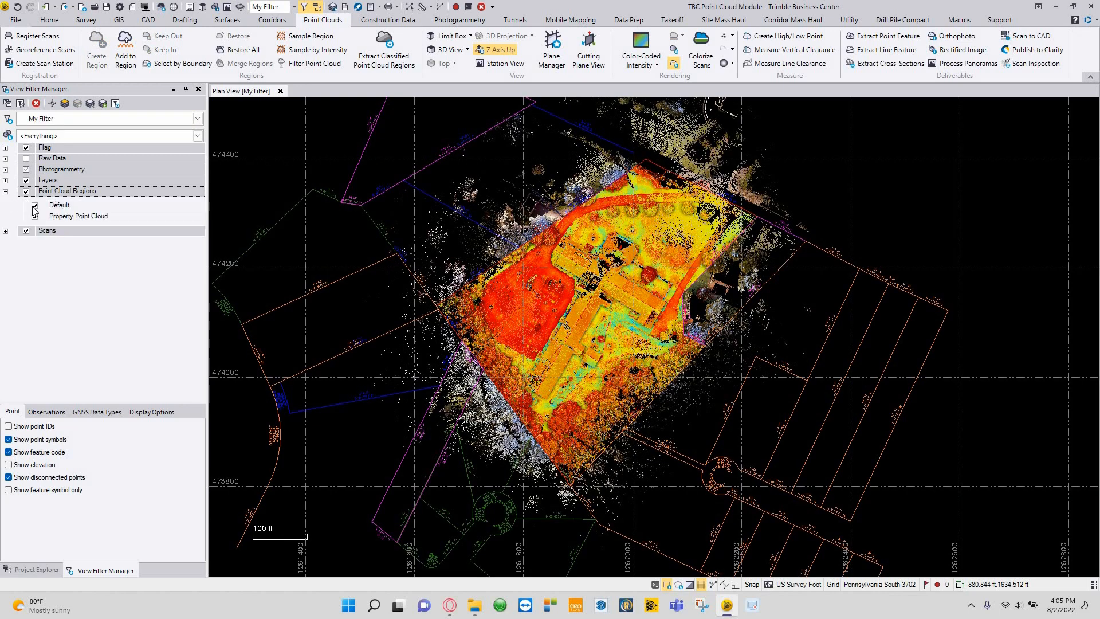
pyautogui.click(35, 205)
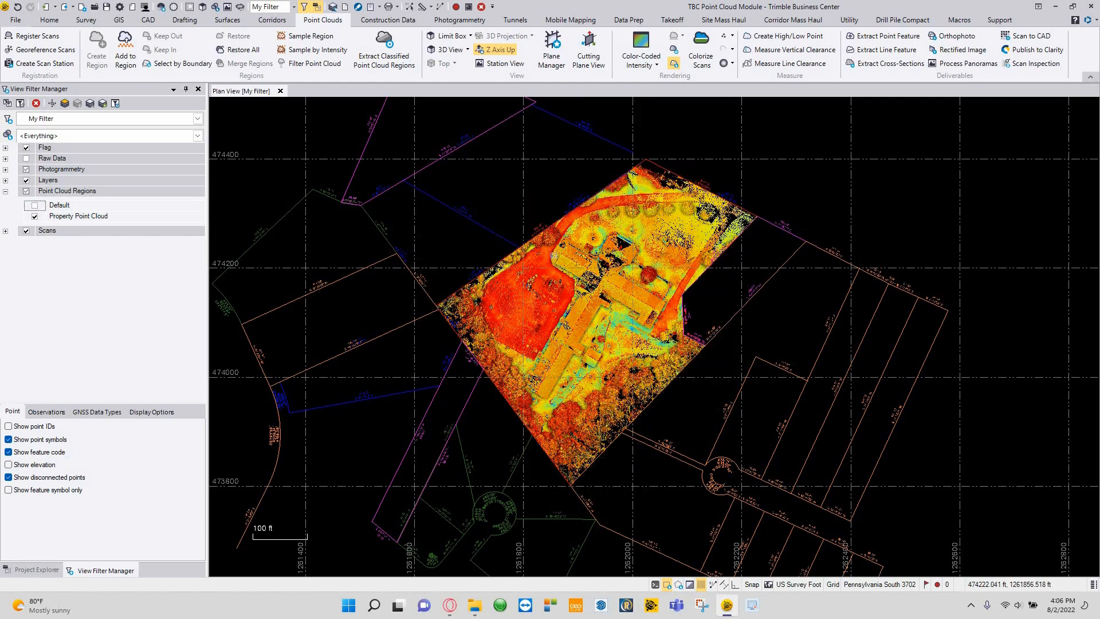
pyautogui.scroll(3, 588, 235)
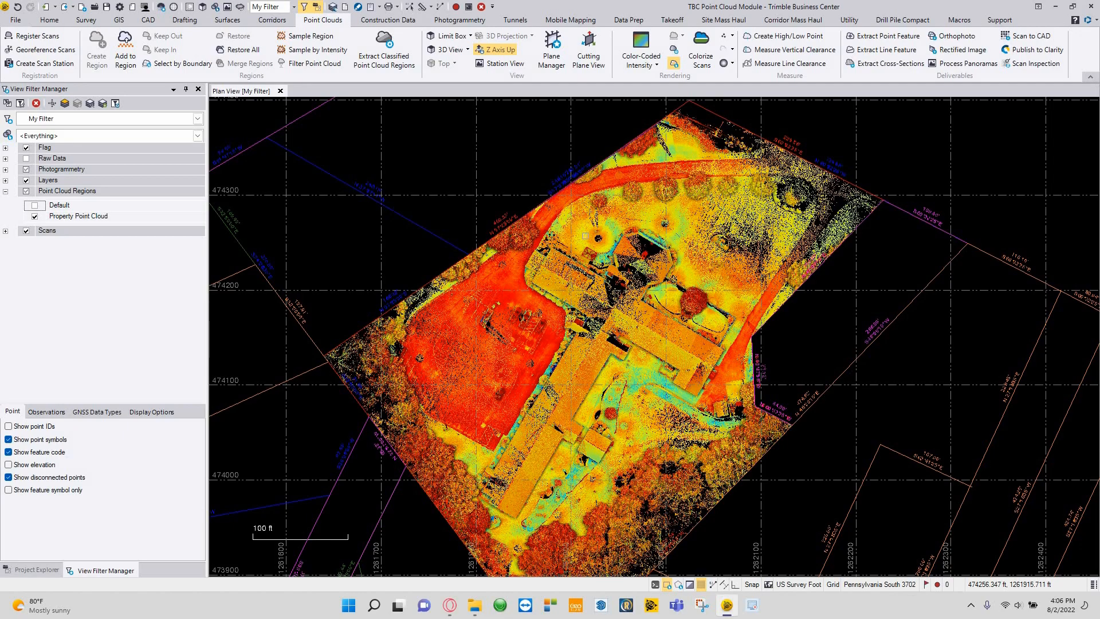
pyautogui.scroll(-2, 578, 235)
# Switch the point cloud rendering to True Color and check the property in plan view
pyautogui.click(641, 63)
pyautogui.click(616, 128)
pyautogui.scroll(3, 586, 313)
pyautogui.scroll(-3, 697, 324)
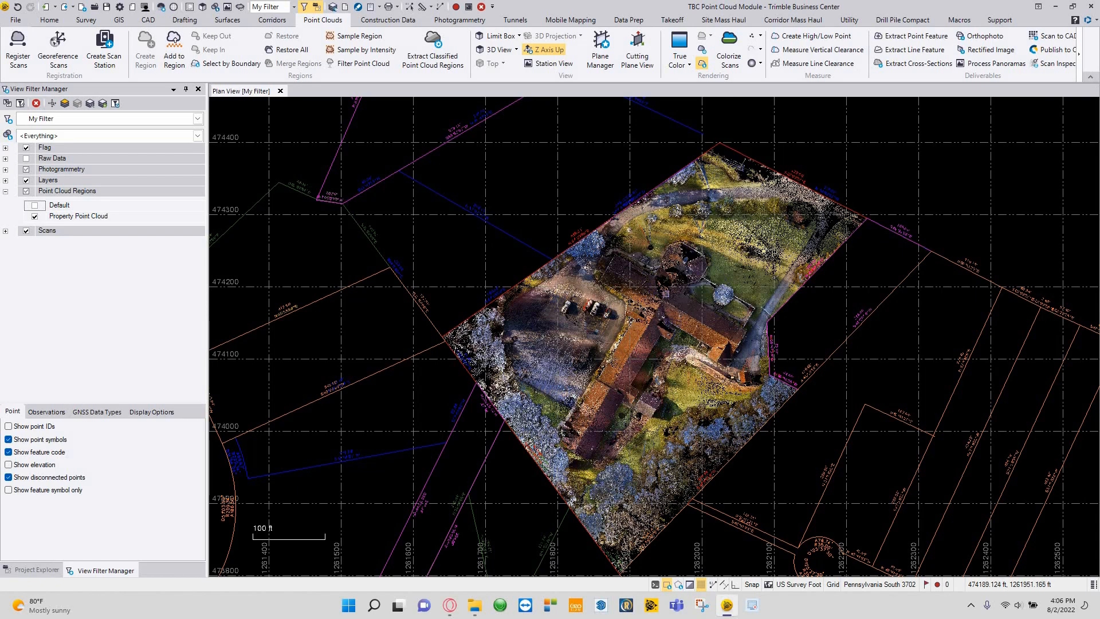
# Extract classified regions from the property cloud as Outdoor, one new region per class, for buildings, ground, high vegetation, poles and signs, and power lines
pyautogui.click(605, 394)
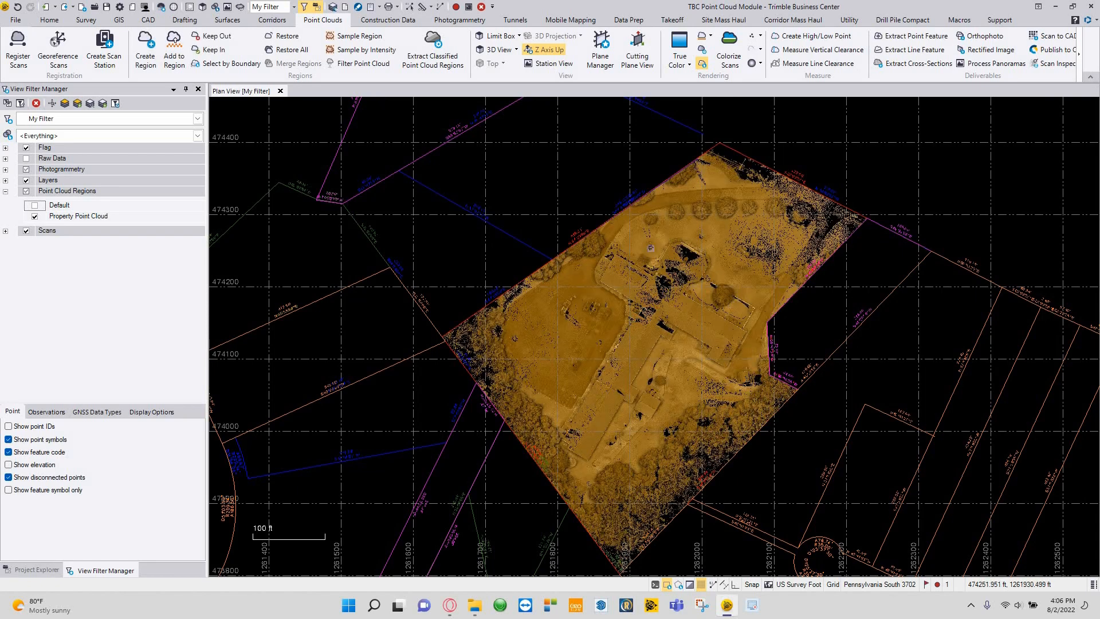
pyautogui.click(440, 46)
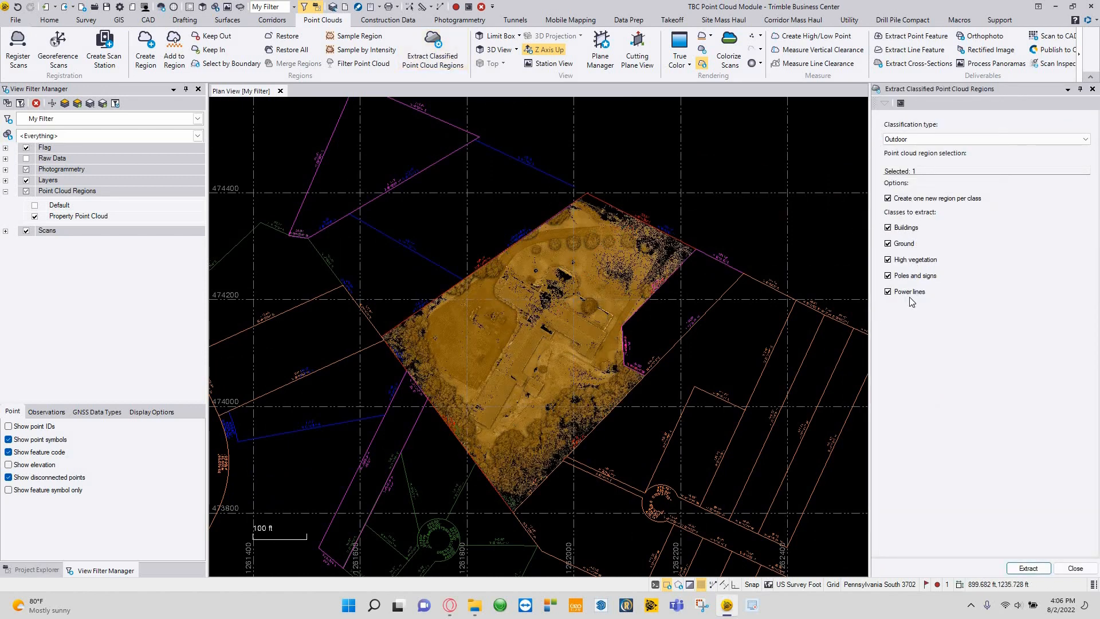
pyautogui.click(911, 139)
pyautogui.click(911, 160)
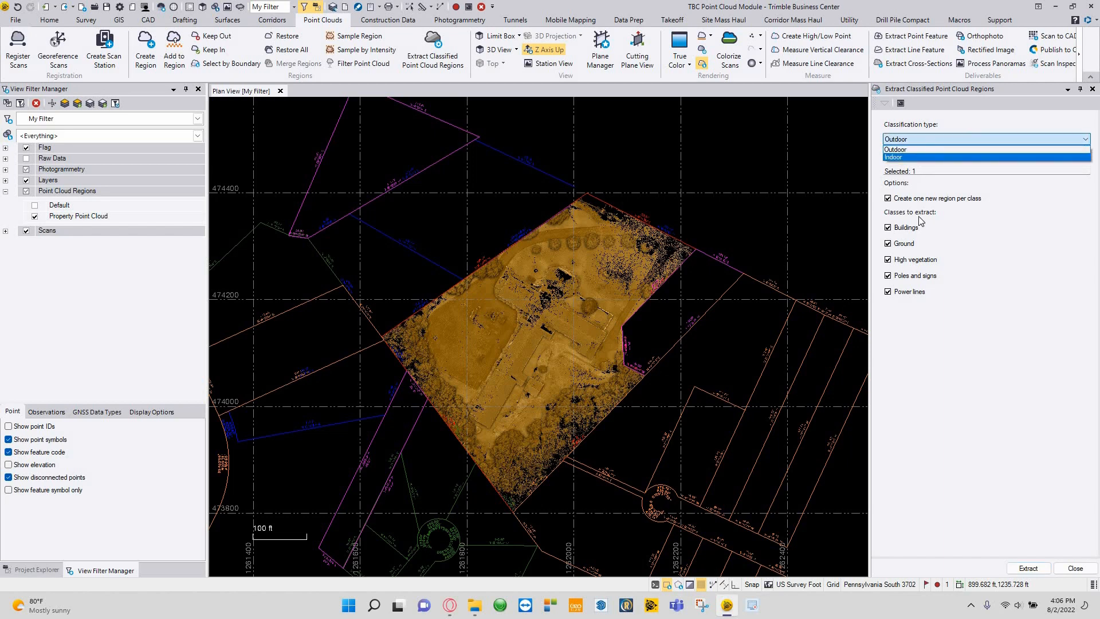
pyautogui.click(923, 139)
pyautogui.click(923, 148)
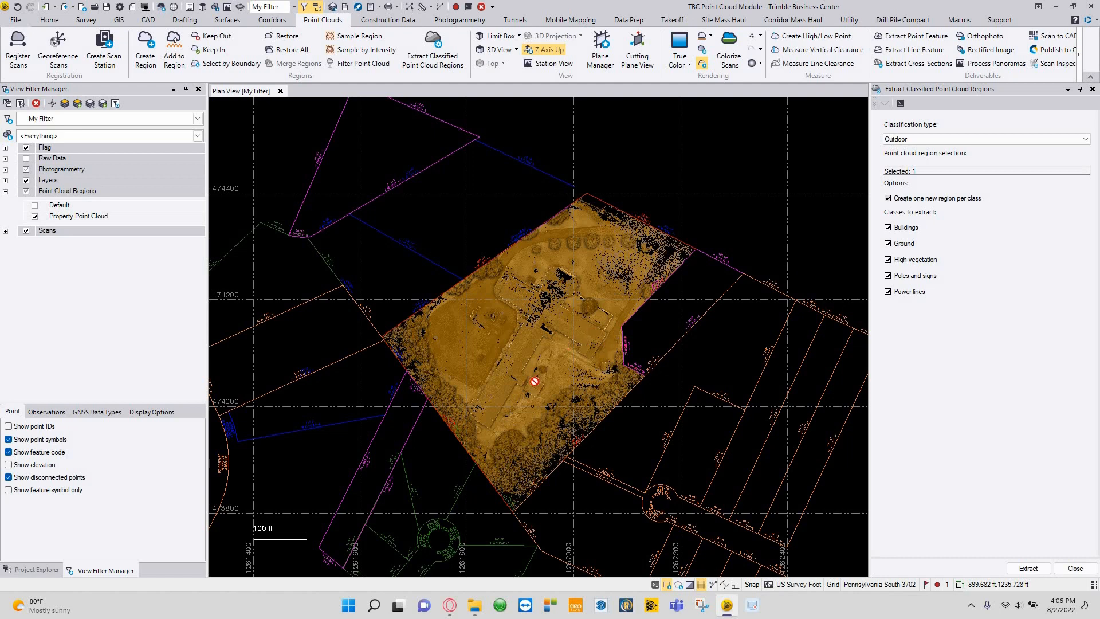
pyautogui.scroll(2, 434, 468)
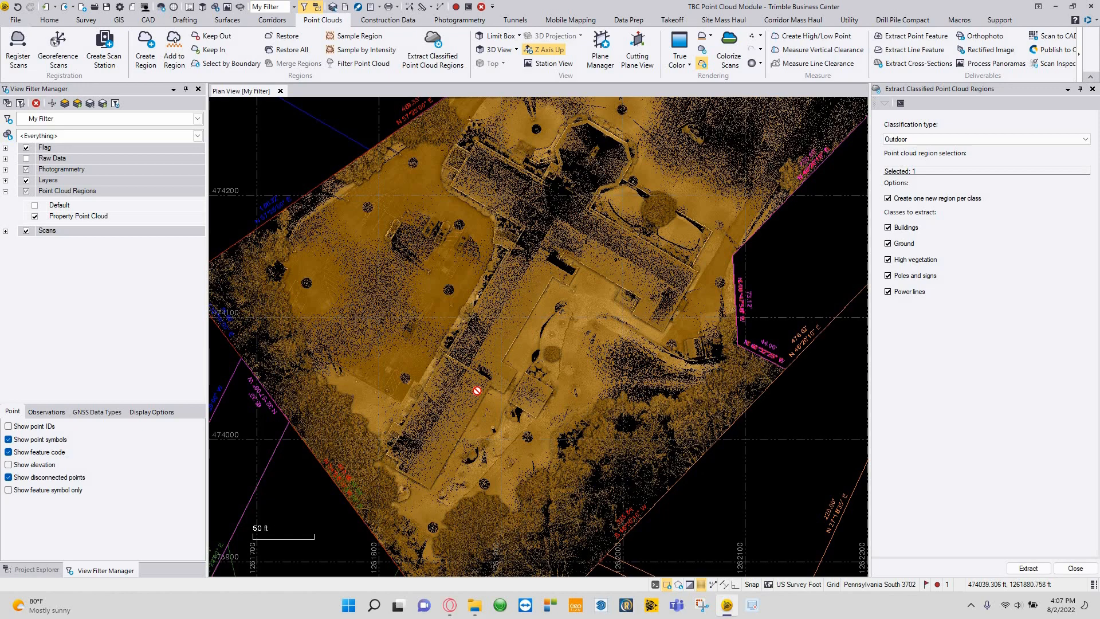
pyautogui.scroll(-2, 477, 390)
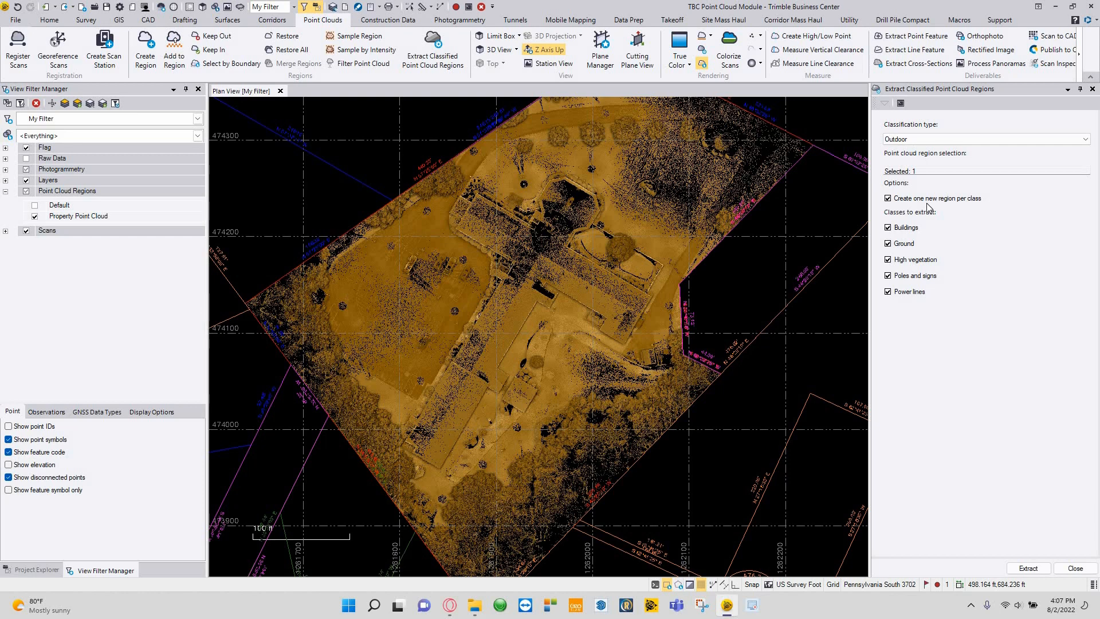
pyautogui.click(1019, 565)
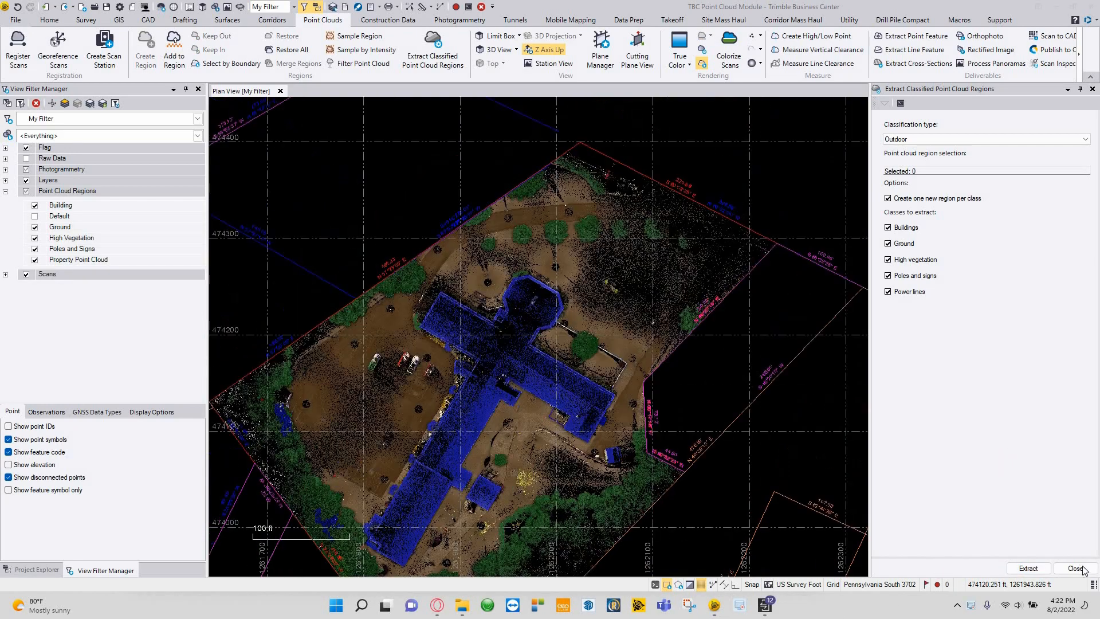
pyautogui.click(1079, 568)
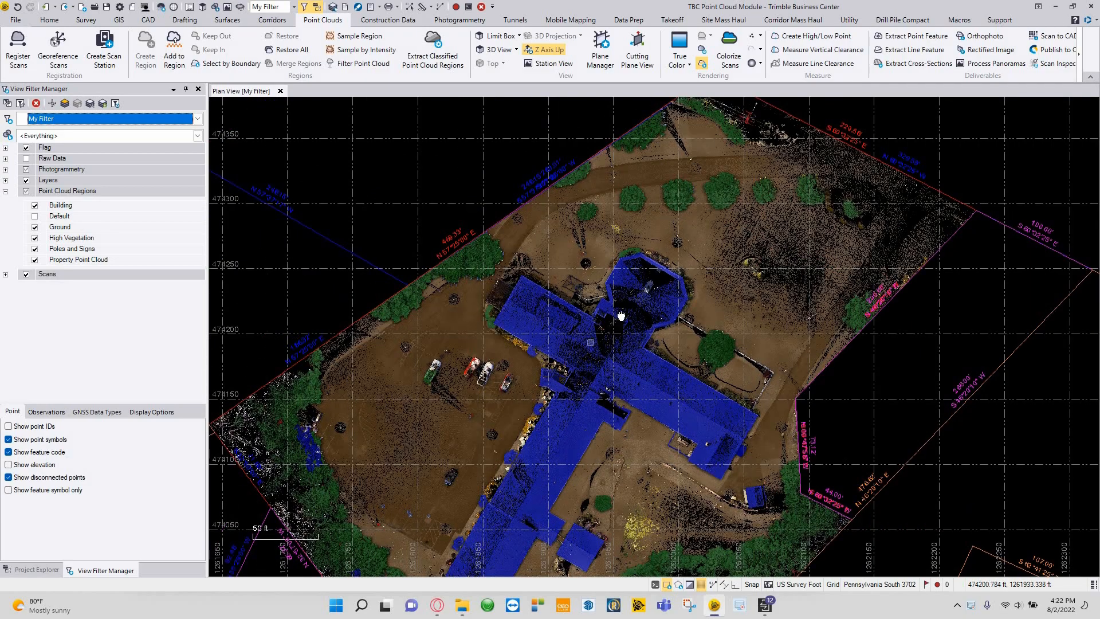
# Examine the extracted classes across the site, comparing the view with the Property Point Cloud region hidden and shown
pyautogui.moveTo(568, 417); pyautogui.dragTo(622, 316, button='middle')
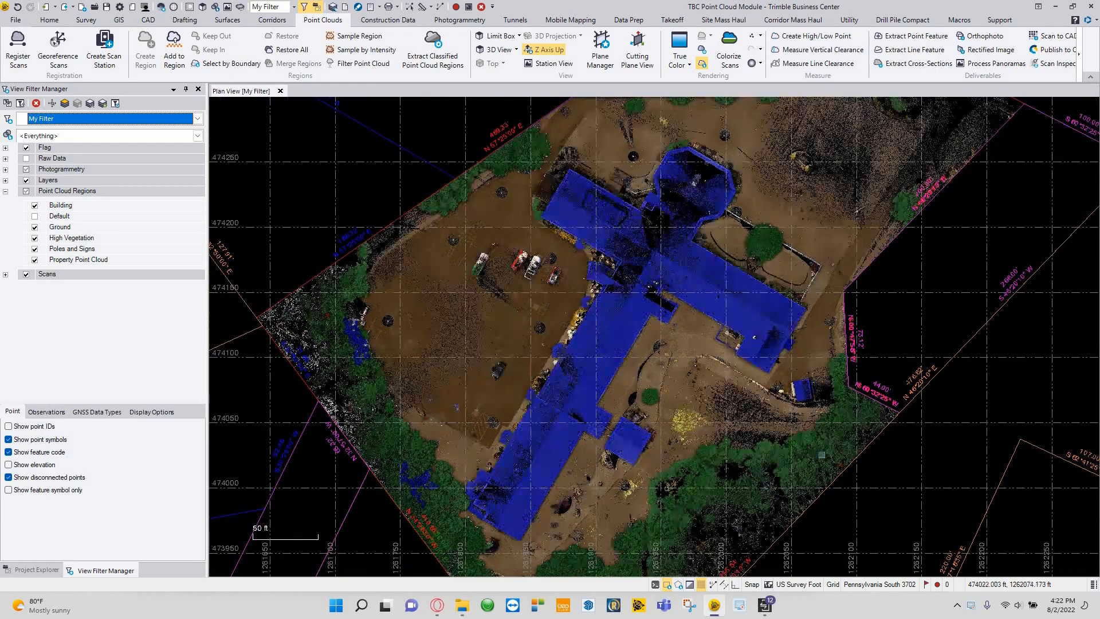
pyautogui.moveTo(797, 161); pyautogui.dragTo(682, 246, button='middle')
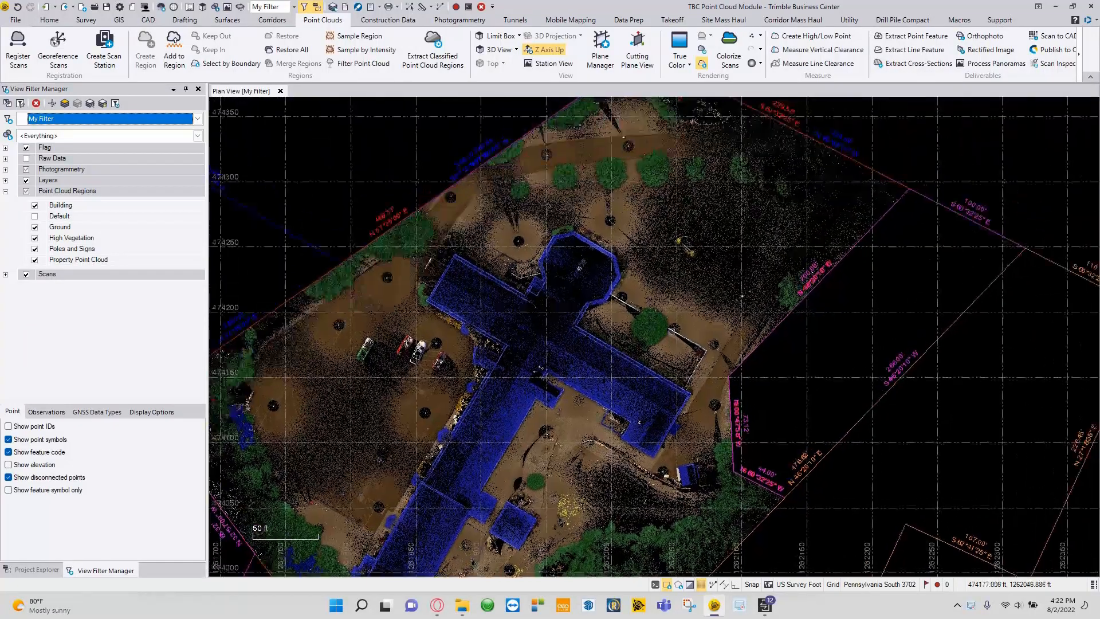
pyautogui.moveTo(681, 302); pyautogui.dragTo(692, 351, button='middle')
pyautogui.moveTo(646, 235); pyautogui.dragTo(602, 333, button='middle')
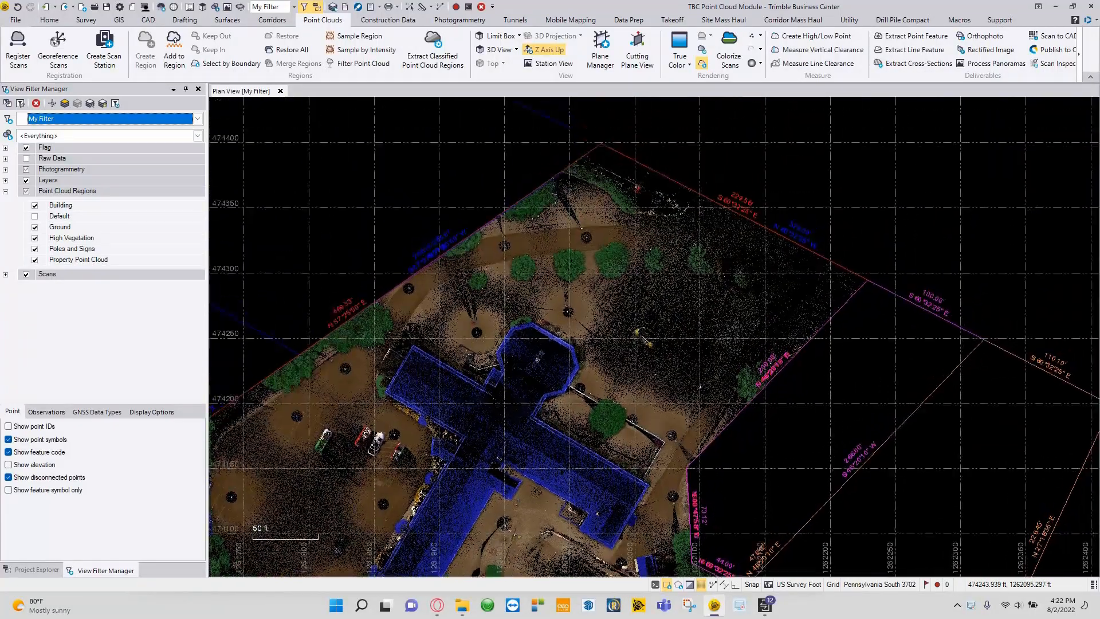
pyautogui.moveTo(337, 441); pyautogui.dragTo(524, 309, button='middle')
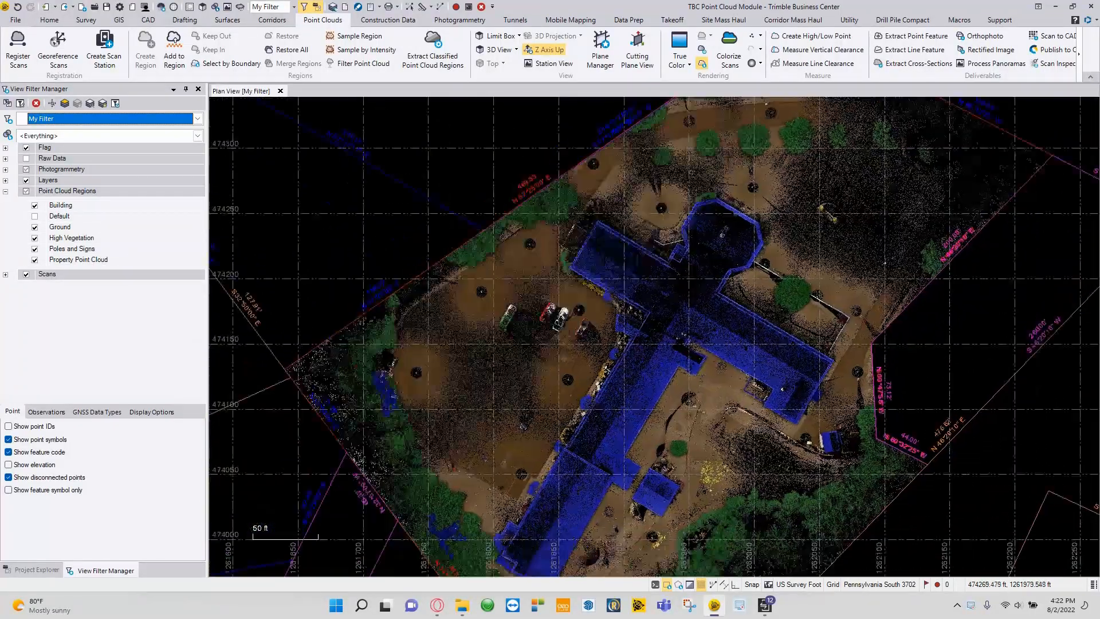
pyautogui.scroll(3, 510, 302)
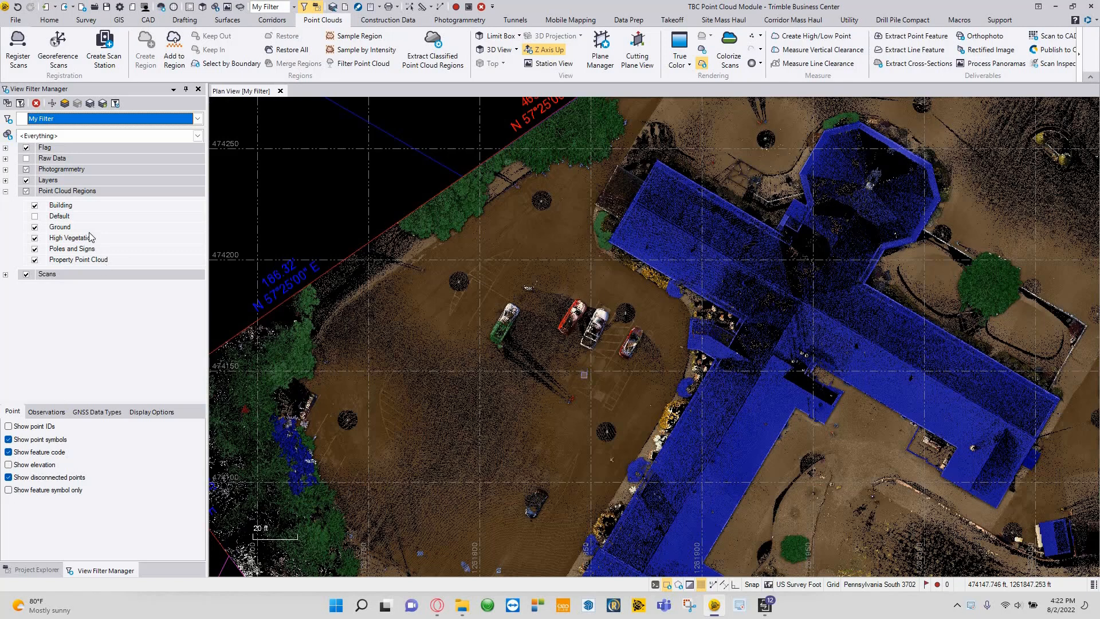
pyautogui.click(35, 260)
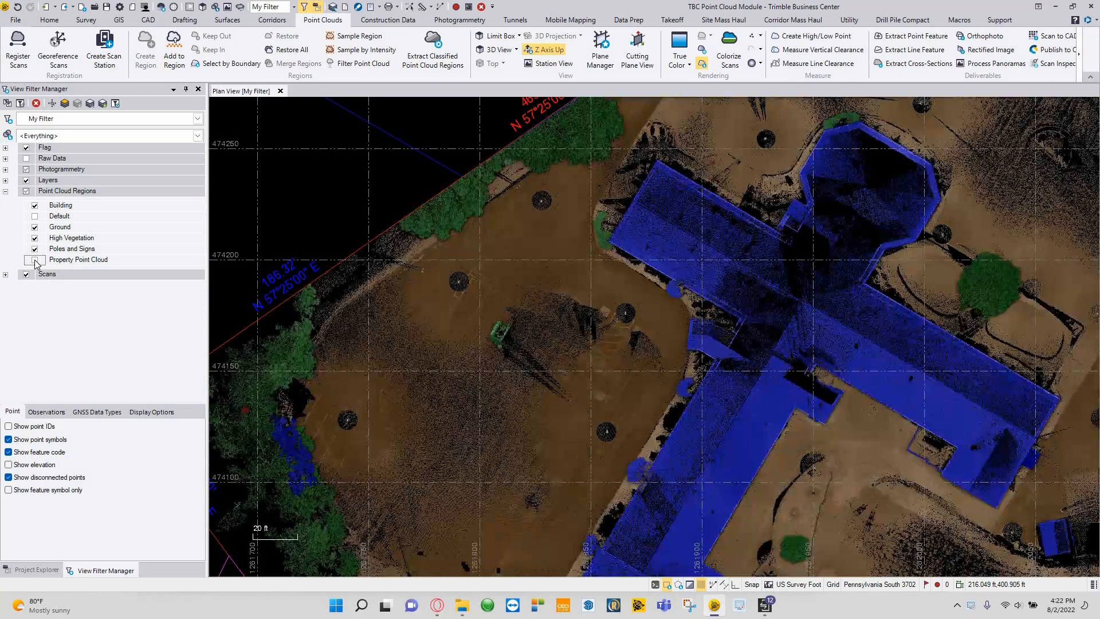
pyautogui.scroll(-5, 658, 301)
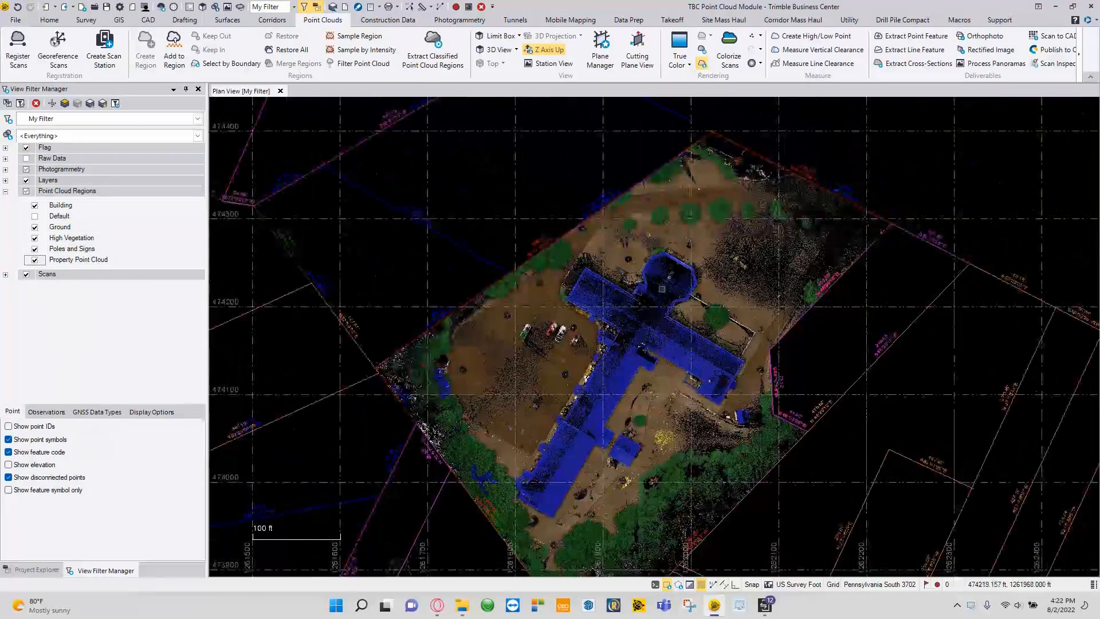
# Open a 3D view of the classified point cloud and inspect the building, trees and utility pole up close
pyautogui.scroll(3, 830, 244)
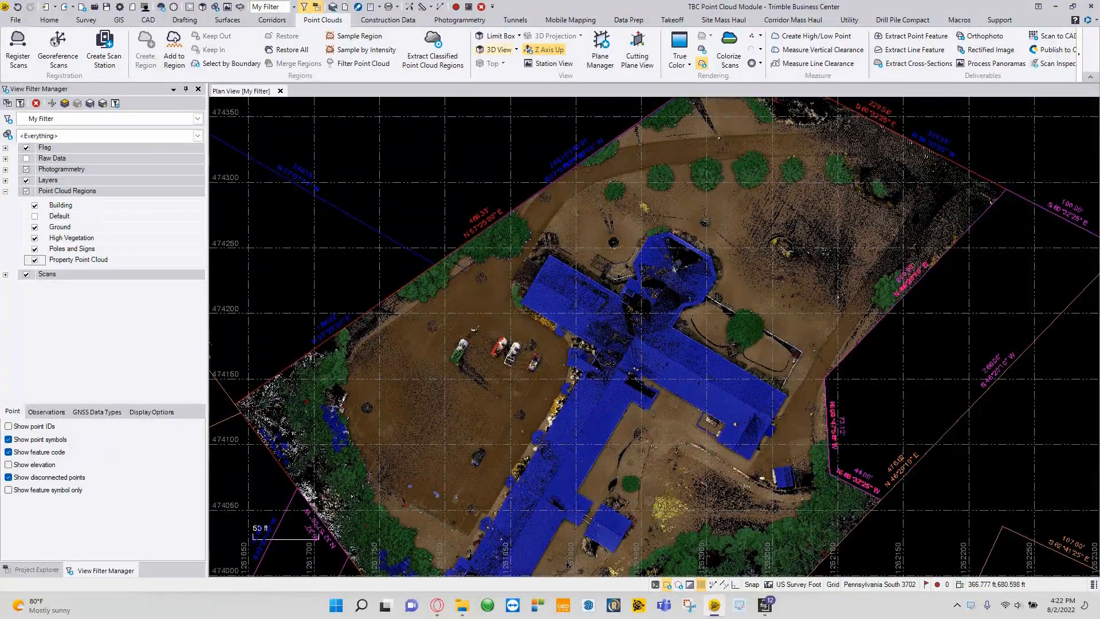
pyautogui.scroll(-2, 533, 111)
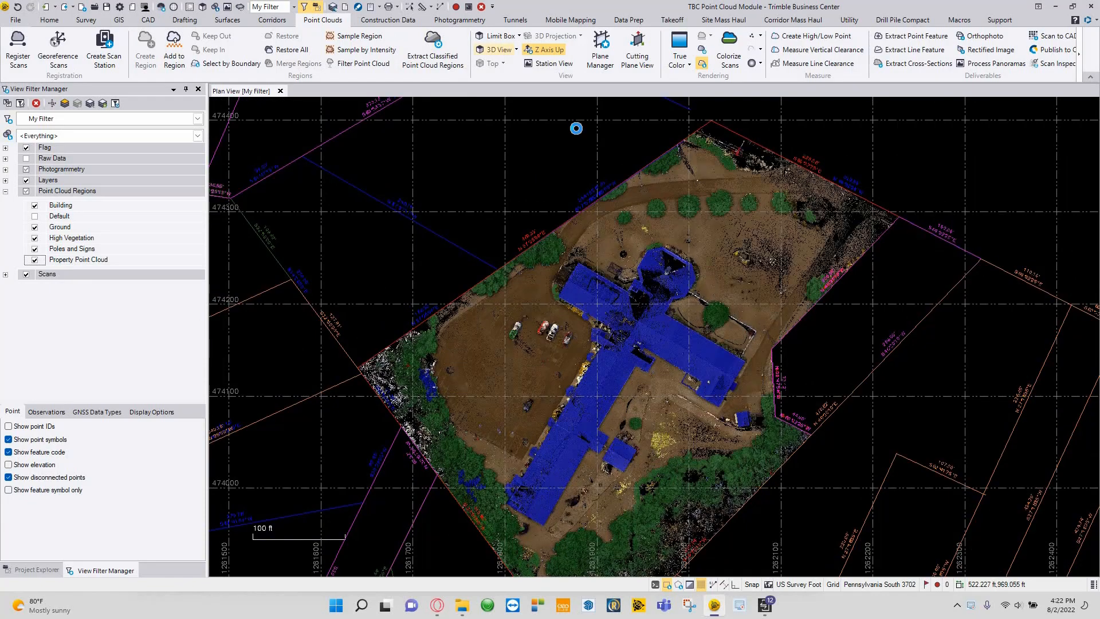
pyautogui.click(498, 49)
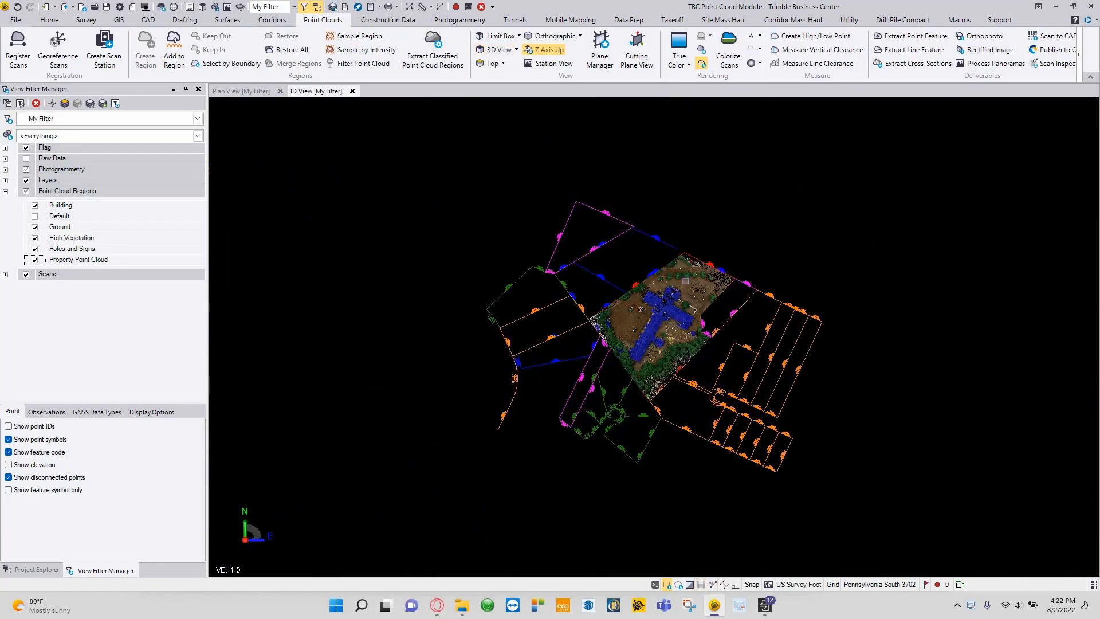
pyautogui.scroll(3, 520, 304)
pyautogui.moveTo(520, 304); pyautogui.dragTo(627, 298, button='middle')
pyautogui.scroll(10, 627, 298)
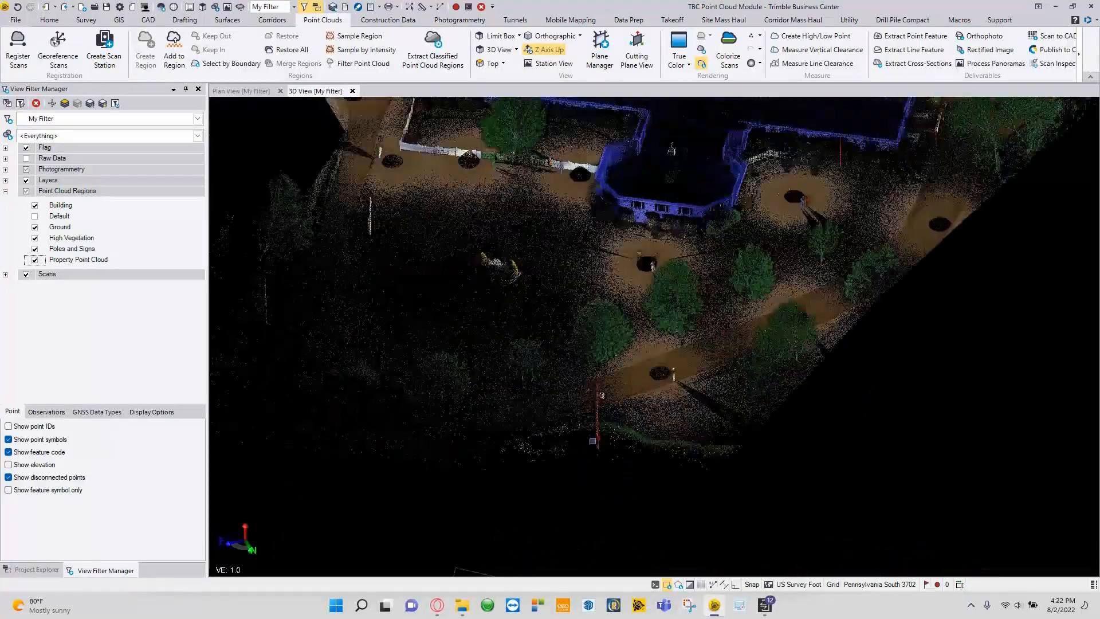
pyautogui.moveTo(593, 409); pyautogui.dragTo(620, 390, button='middle')
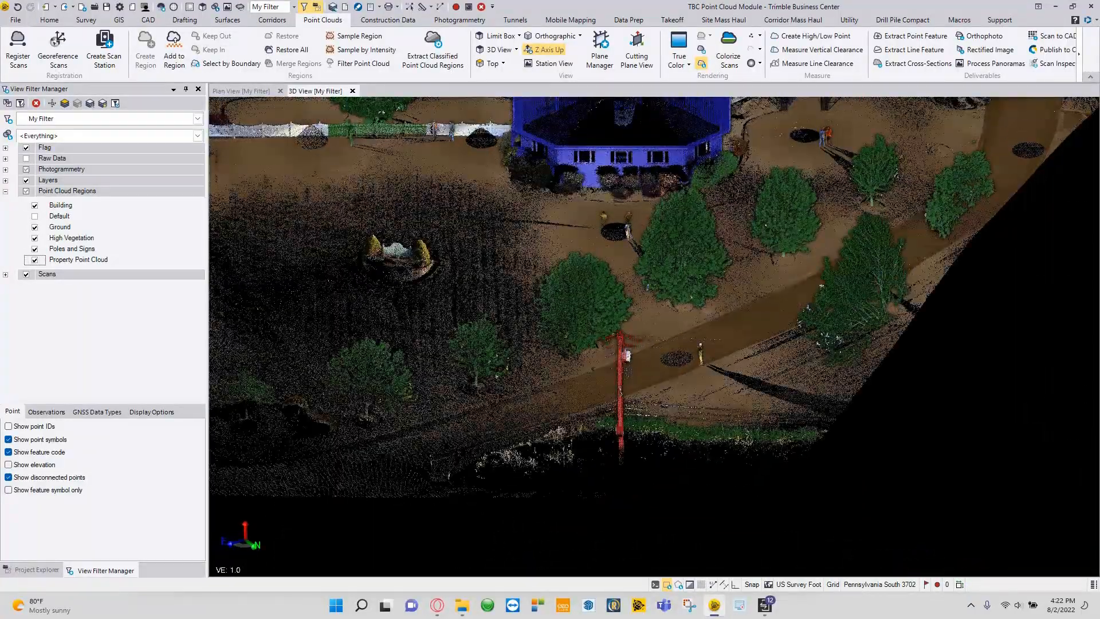
pyautogui.moveTo(633, 380); pyautogui.dragTo(723, 406, button='middle')
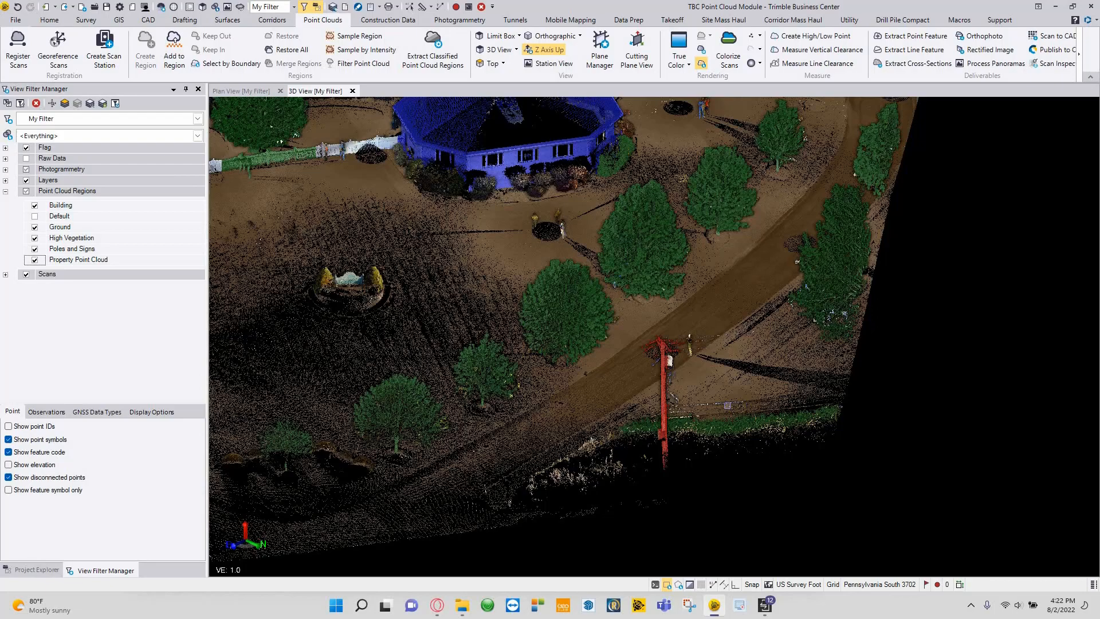
pyautogui.moveTo(661, 318); pyautogui.dragTo(538, 328, button='middle')
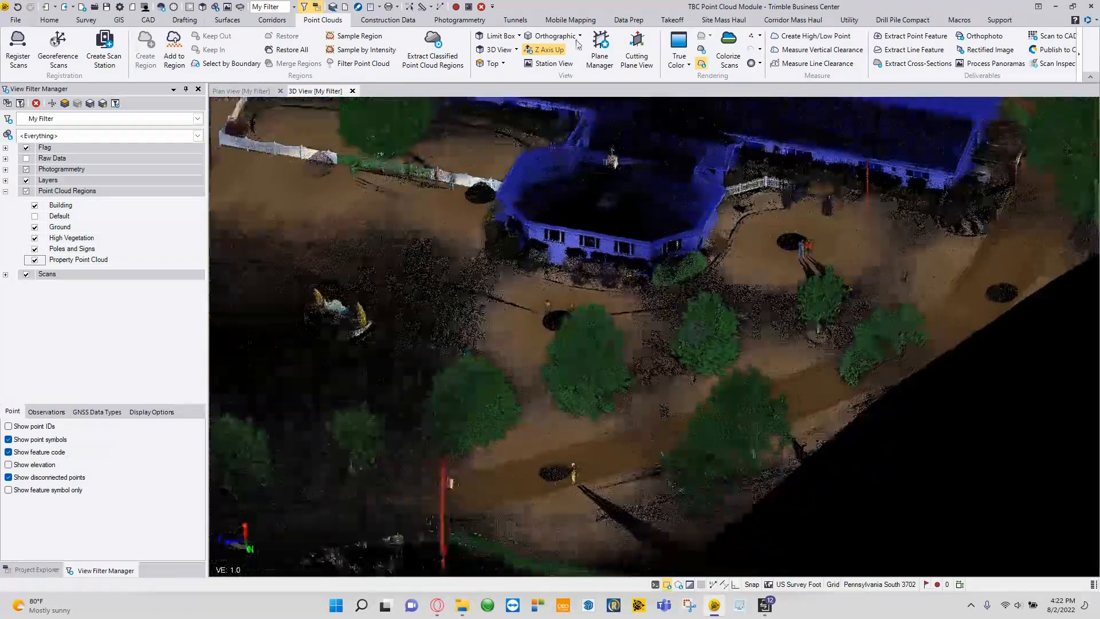
# Switch the 3D view to perspective projection and hide the layers and every point cloud region except Property Point Cloud
pyautogui.click(549, 36)
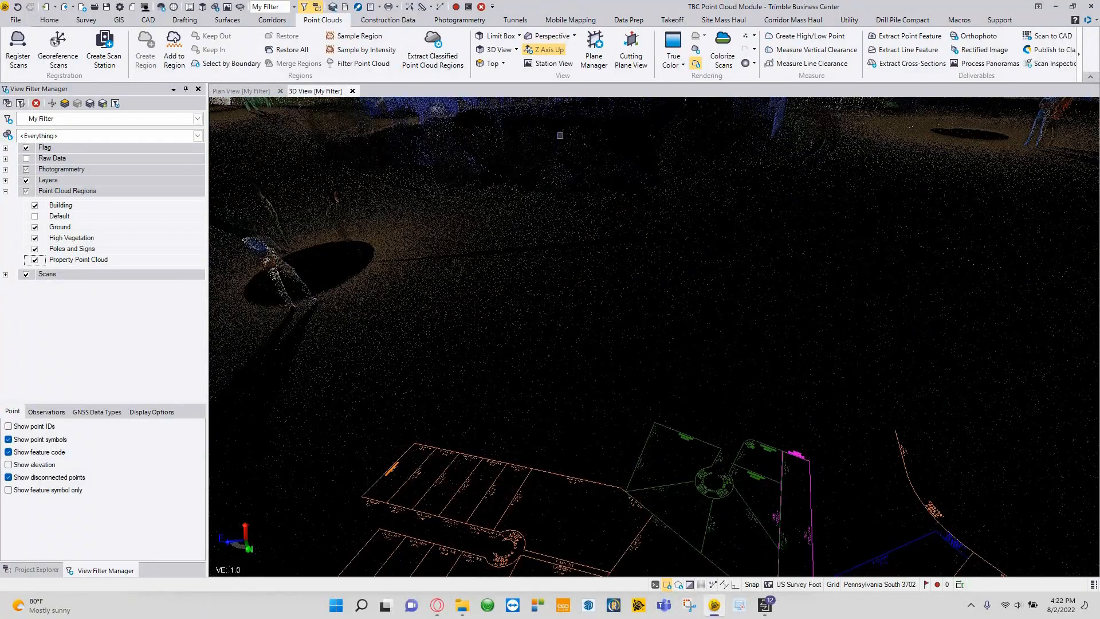
pyautogui.click(26, 180)
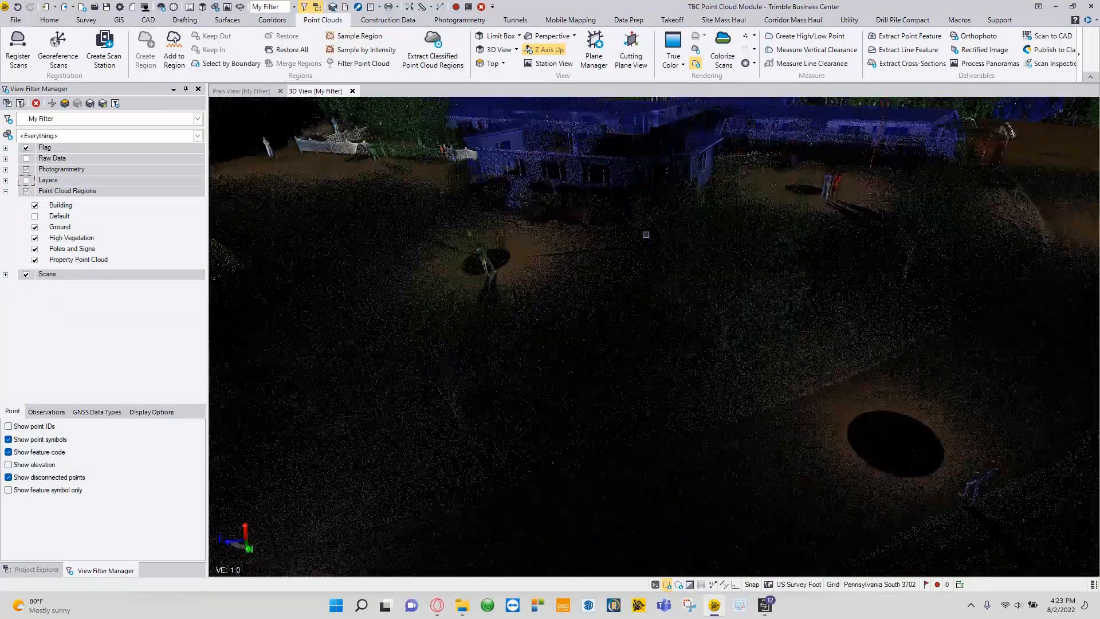
pyautogui.scroll(-4, 645, 235)
pyautogui.moveTo(592, 268); pyautogui.dragTo(629, 311, button='middle')
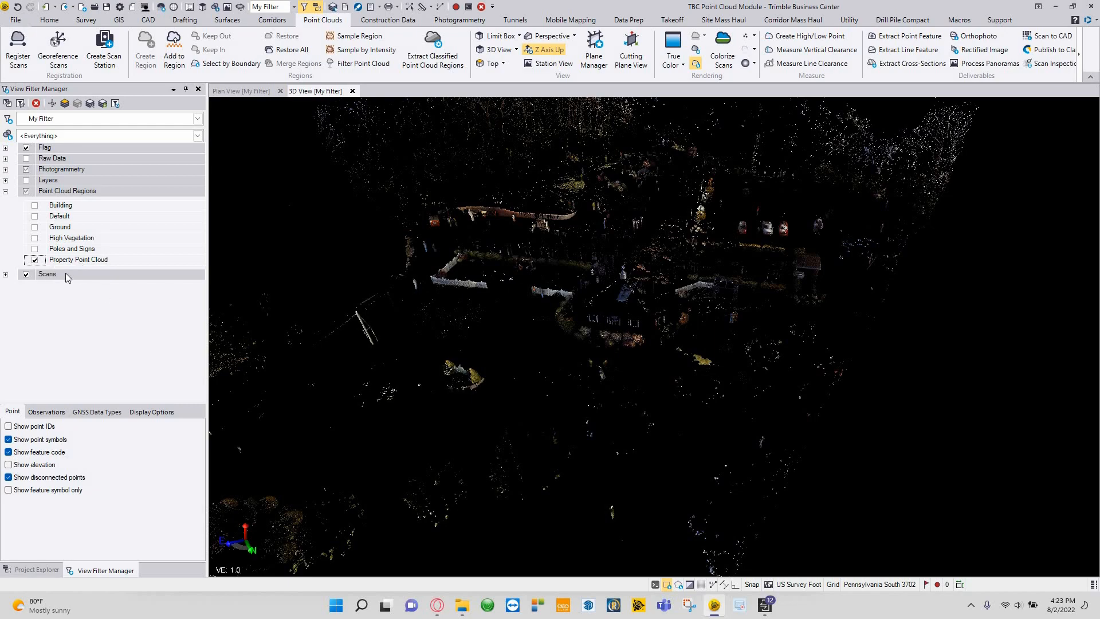
# Select the unclassified utility pole with a polygon selection and add its points to the Poles and Signs region
pyautogui.moveTo(425, 302); pyautogui.dragTo(650, 281, button='middle')
pyautogui.scroll(5, 552, 312)
pyautogui.scroll(4, 551, 312)
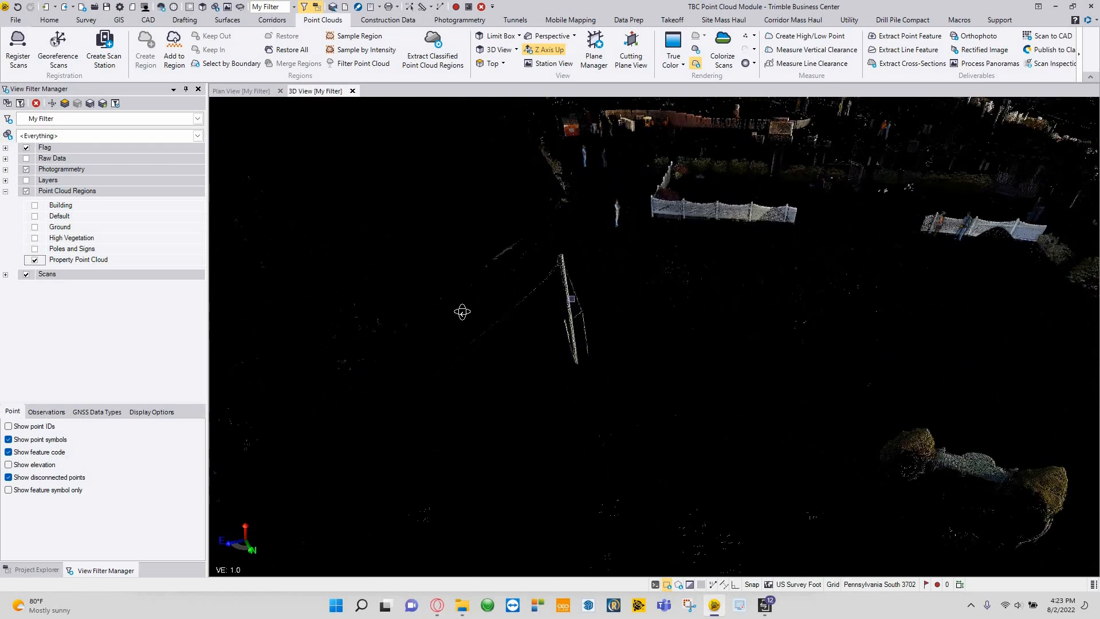
pyautogui.keyDown('shift'); pyautogui.moveTo(380, 310); pyautogui.dragTo(556, 362, button='middle'); pyautogui.keyUp('shift')
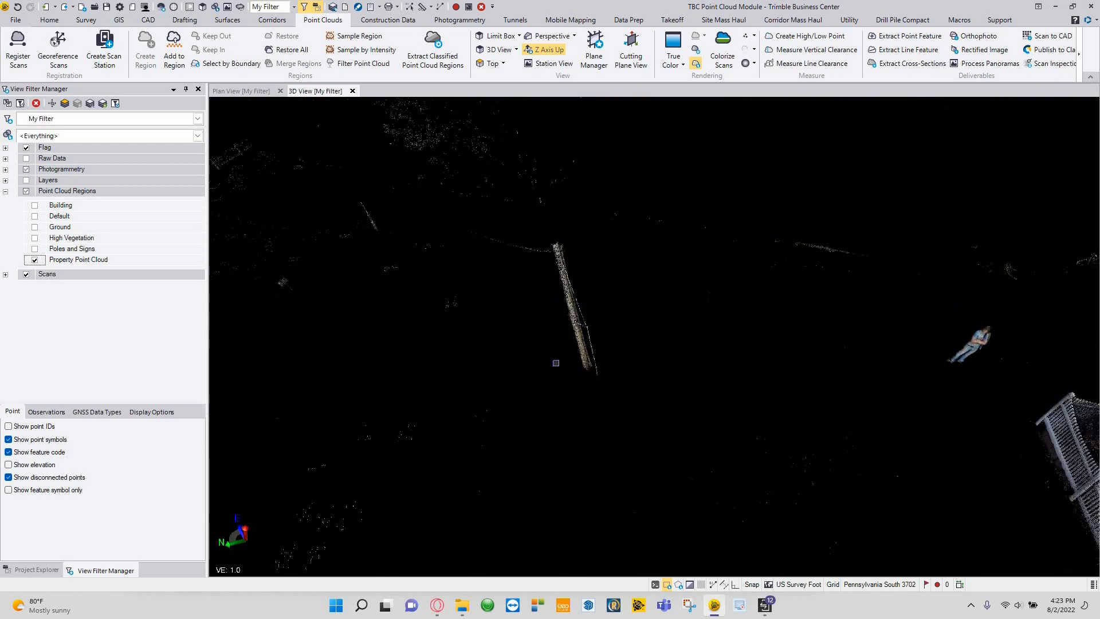
pyautogui.keyDown('shift'); pyautogui.moveTo(672, 297); pyautogui.dragTo(581, 344, button='middle'); pyautogui.keyUp('shift')
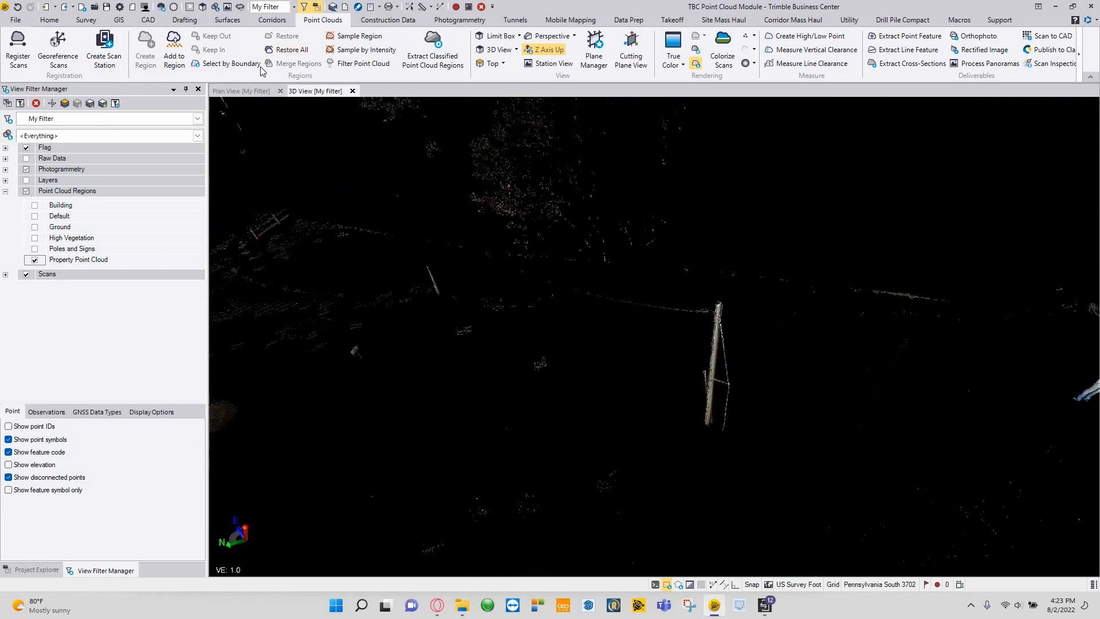
pyautogui.click(211, 64)
pyautogui.moveTo(705, 320); pyautogui.dragTo(665, 345, button='middle')
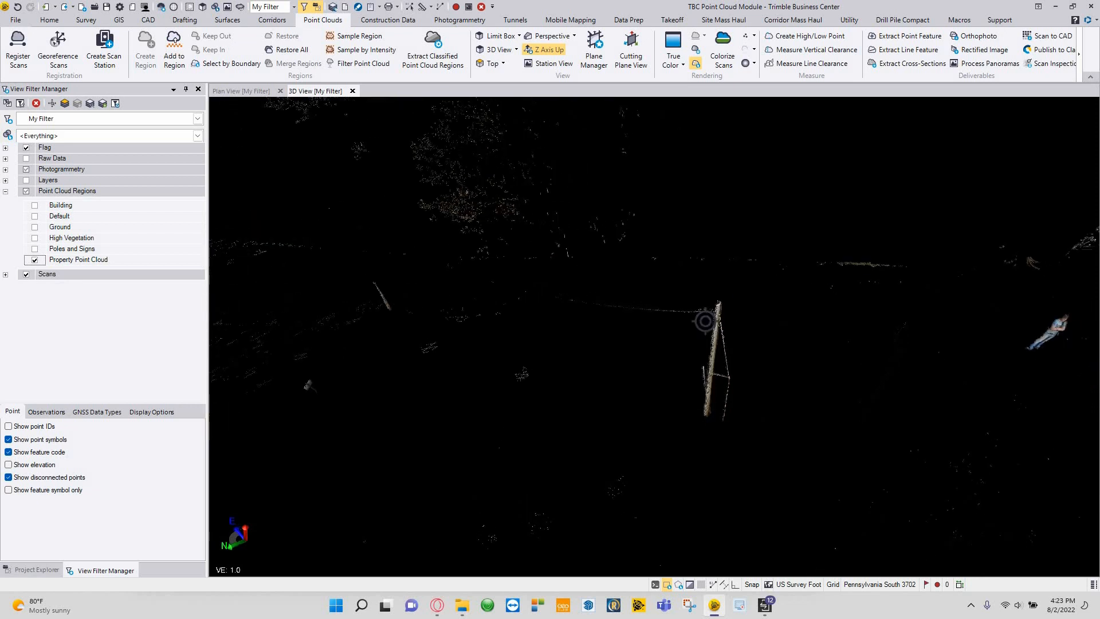
pyautogui.click(667, 585)
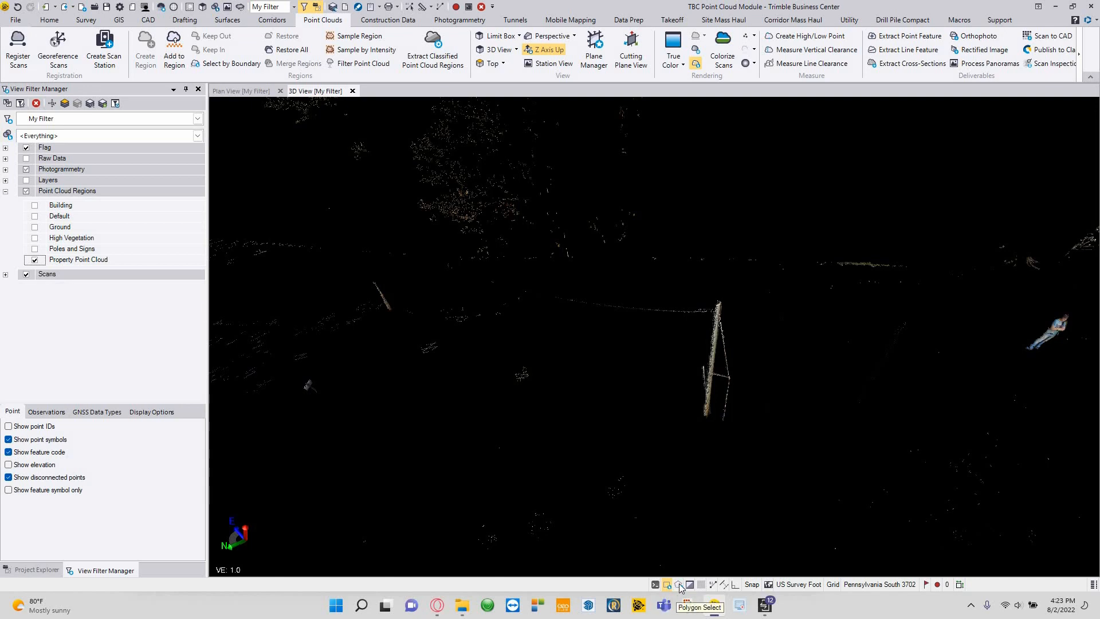
pyautogui.click(678, 585)
pyautogui.moveTo(731, 410); pyautogui.dragTo(713, 382, button='middle')
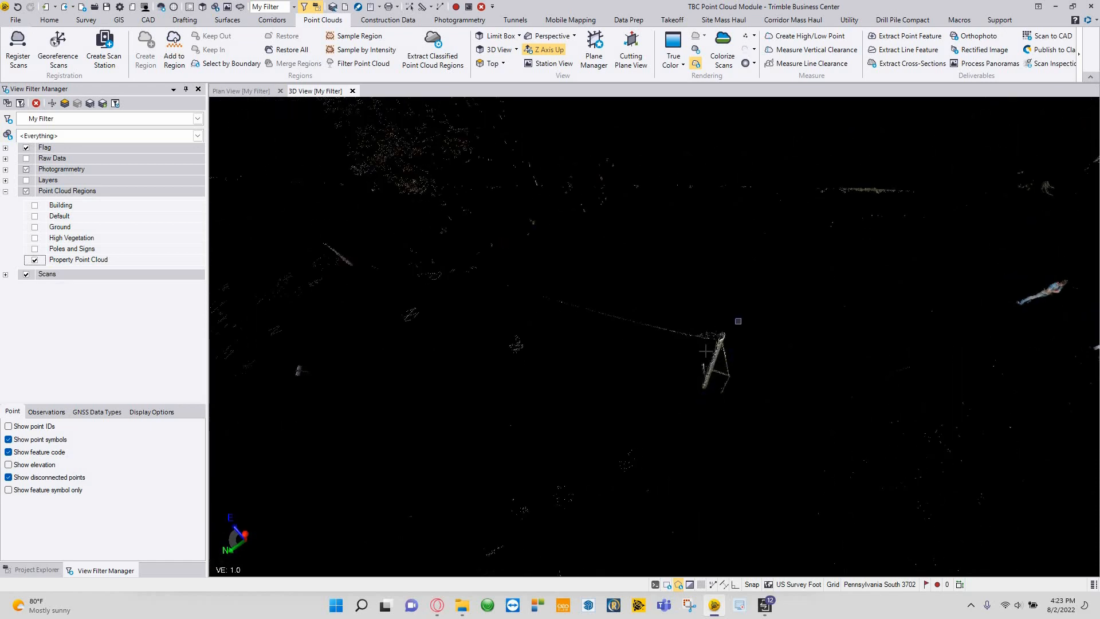
pyautogui.click(735, 398)
pyautogui.click(743, 372)
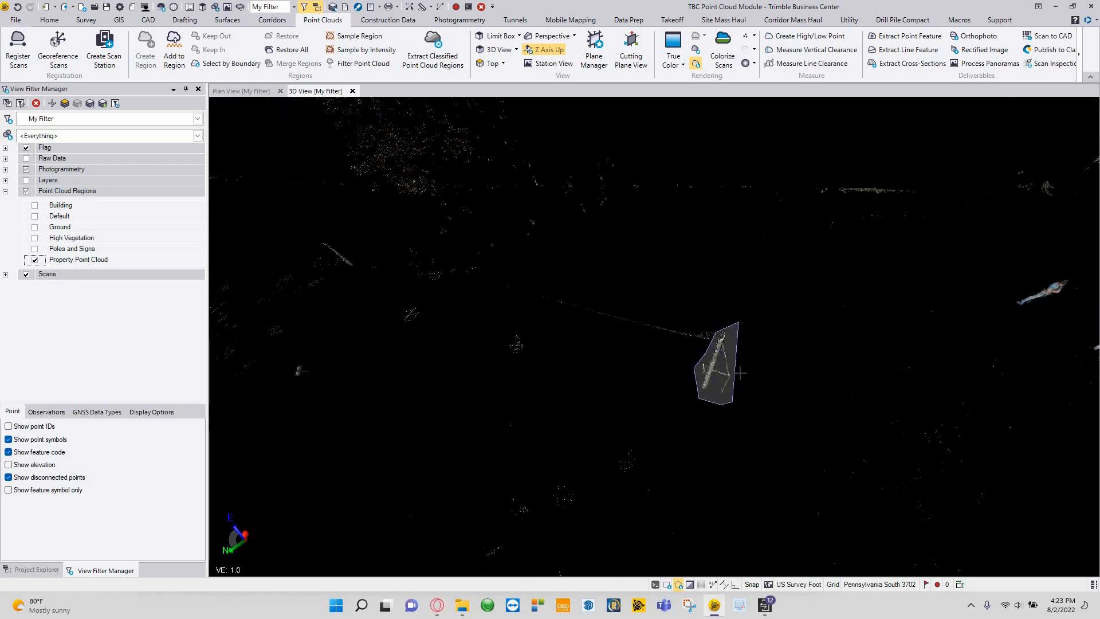
pyautogui.moveTo(800, 318); pyautogui.dragTo(231, 84, button='middle')
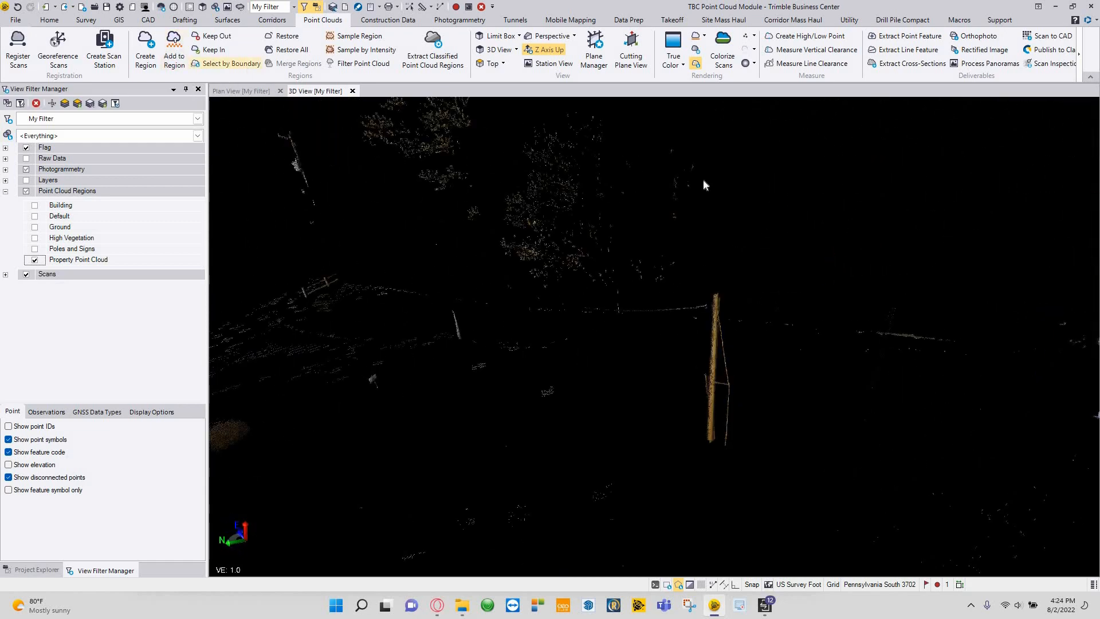
pyautogui.click(939, 137)
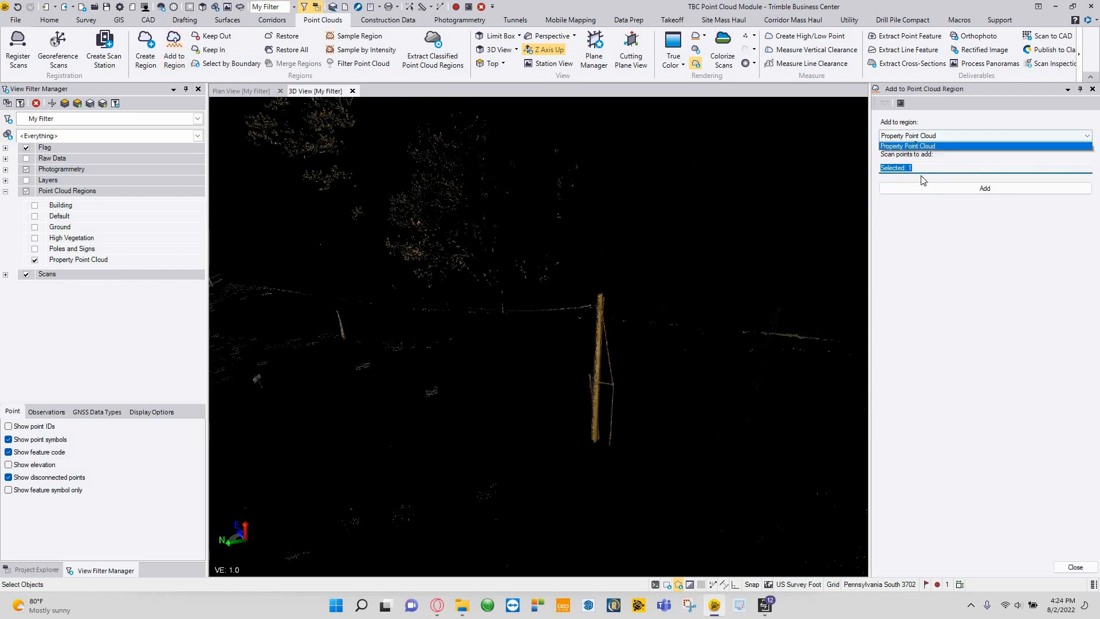
pyautogui.click(964, 176)
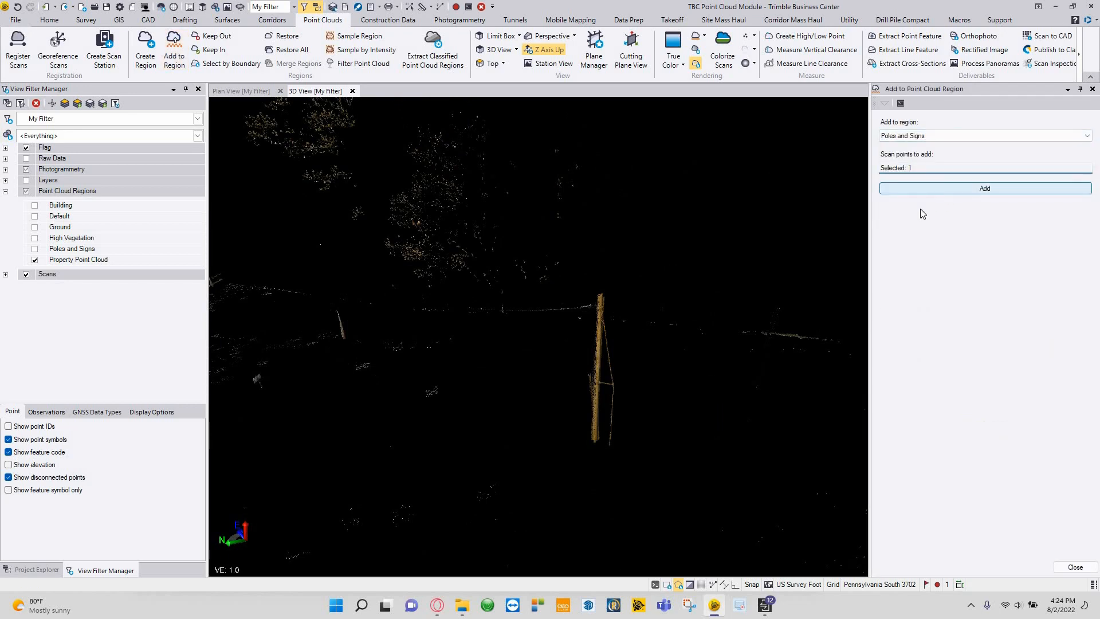
pyautogui.click(984, 188)
# Enclose the overhead wire near the pole in a polygon selection and create a region named Power Lines from it
pyautogui.moveTo(482, 317)
pyautogui.mouseDown(button='middle')
pyautogui.moveTo(506, 319)
pyautogui.moveTo(481, 368)
pyautogui.moveTo(602, 324)
pyautogui.moveTo(648, 324)
pyautogui.moveTo(697, 287)
pyautogui.moveTo(629, 339)
pyautogui.moveTo(761, 305)
pyautogui.mouseUp(button='middle')
pyautogui.click(520, 376)
pyautogui.click(531, 386)
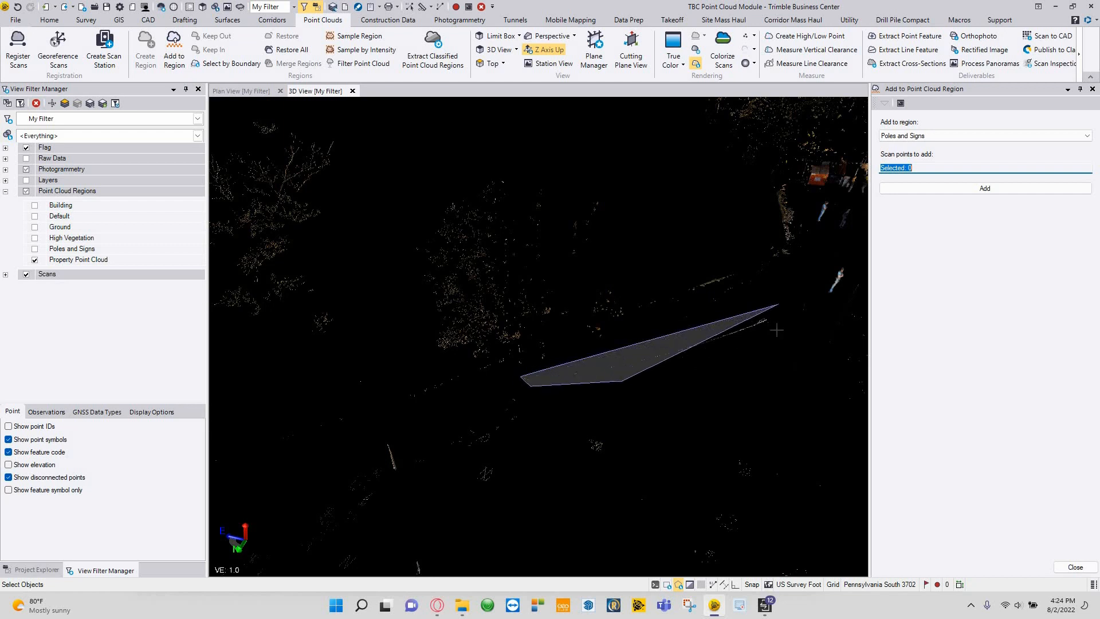
pyautogui.click(617, 381)
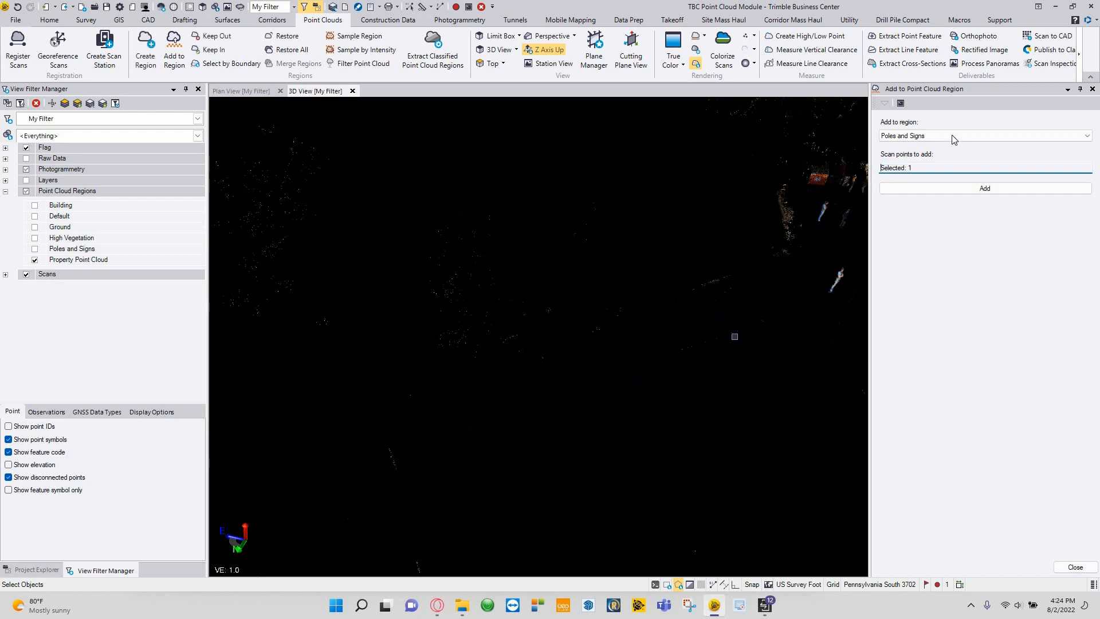
pyautogui.click(917, 136)
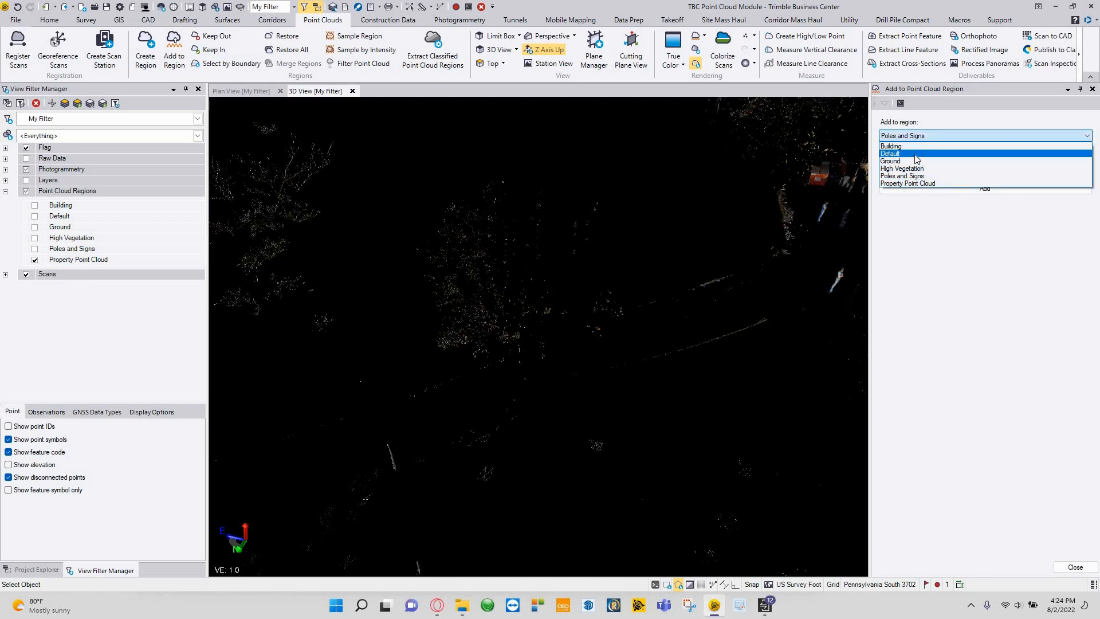
pyautogui.click(942, 226)
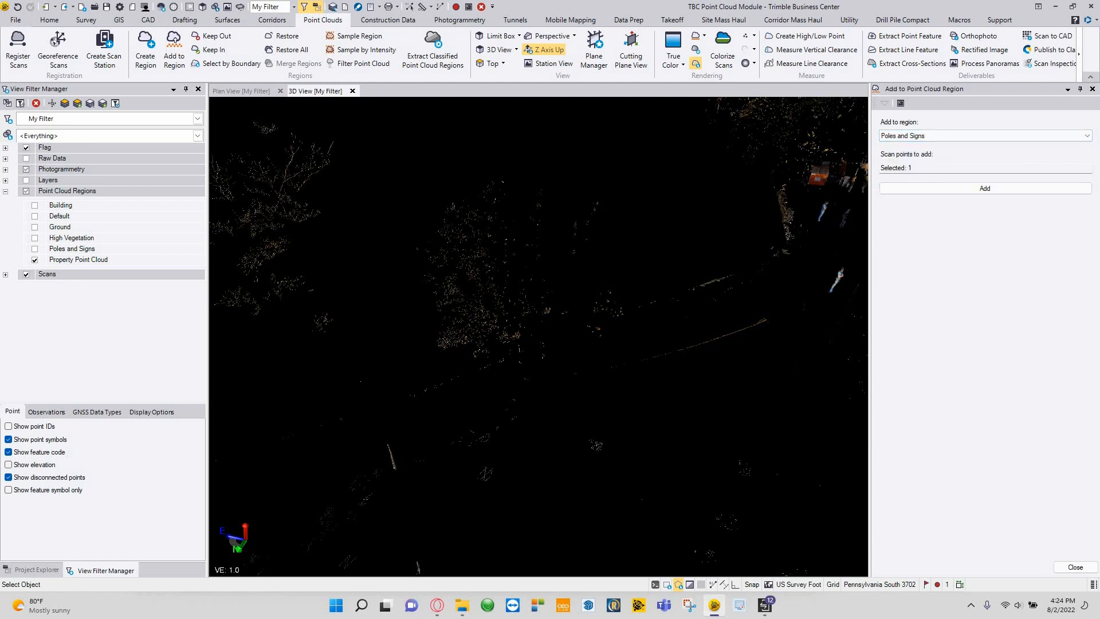
pyautogui.click(145, 51)
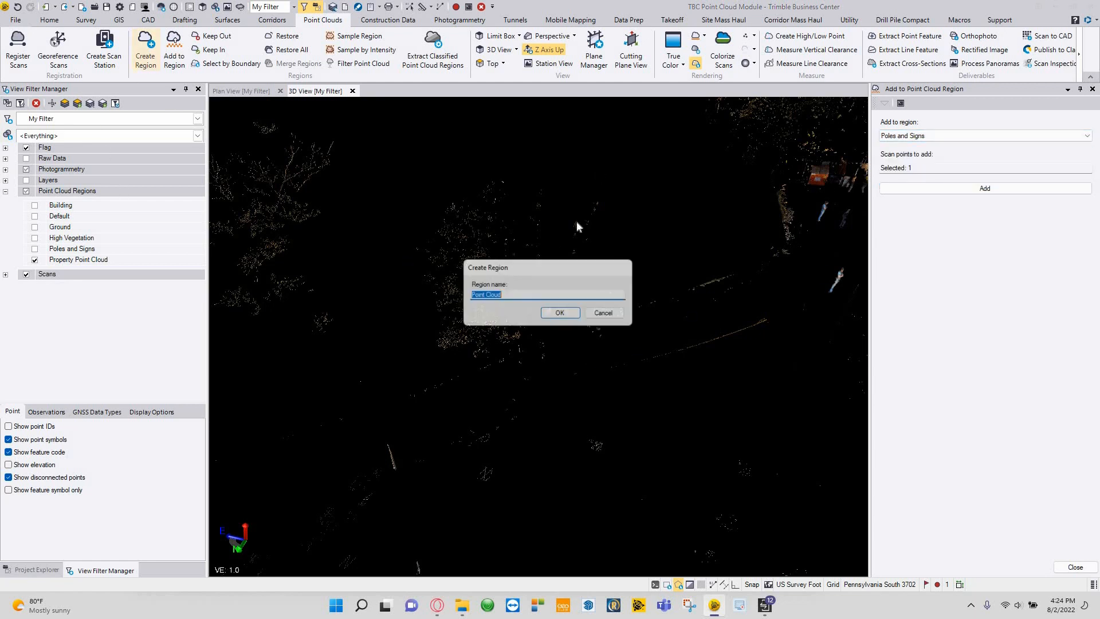
pyautogui.write('Power Lines')
pyautogui.press('Return')
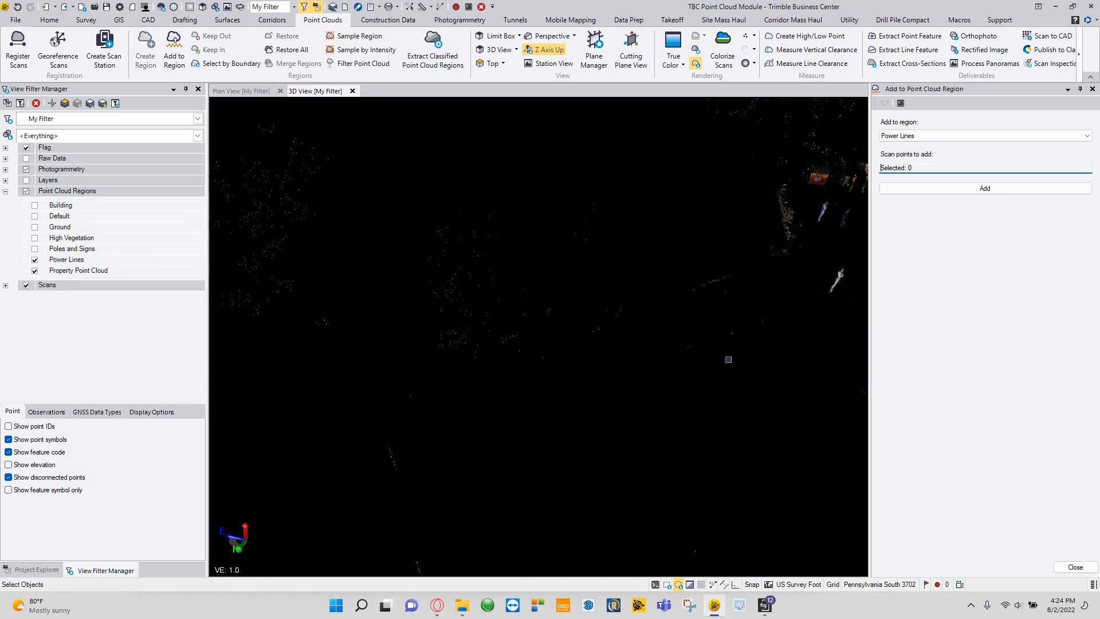
# Hide the Power Lines region and add the wires strung between the next two poles to it with a polygon selection
pyautogui.scroll(-2, 704, 378)
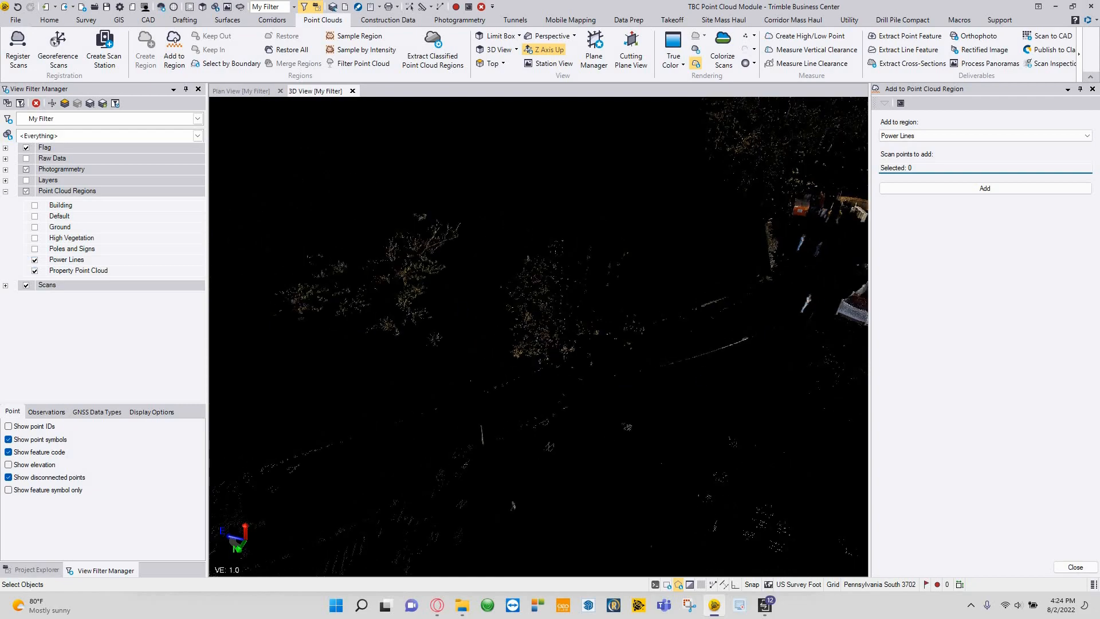
pyautogui.click(34, 259)
pyautogui.moveTo(625, 370); pyautogui.dragTo(784, 301, button='middle')
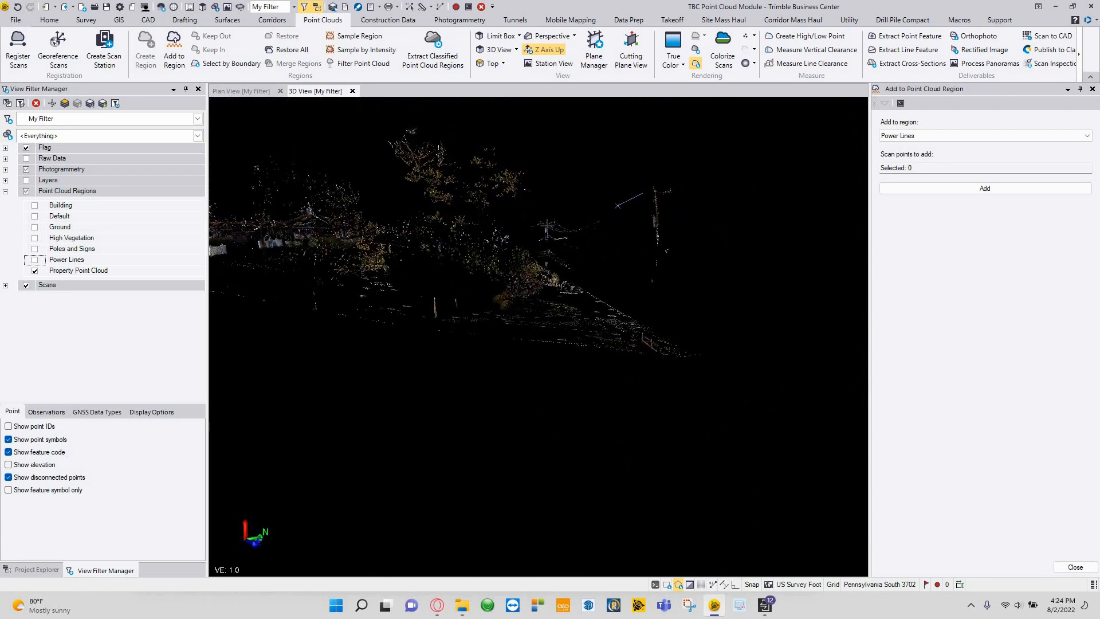
pyautogui.click(563, 269)
pyautogui.click(575, 276)
pyautogui.click(589, 277)
pyautogui.click(615, 254)
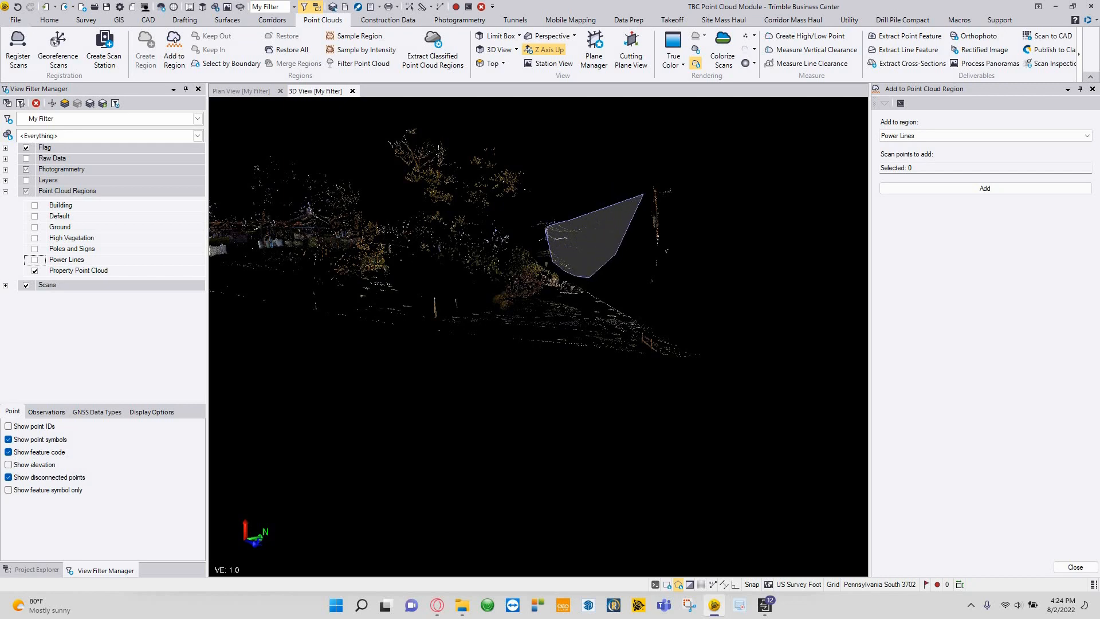
pyautogui.doubleClick(570, 220)
pyautogui.moveTo(654, 257); pyautogui.dragTo(565, 228, button='middle')
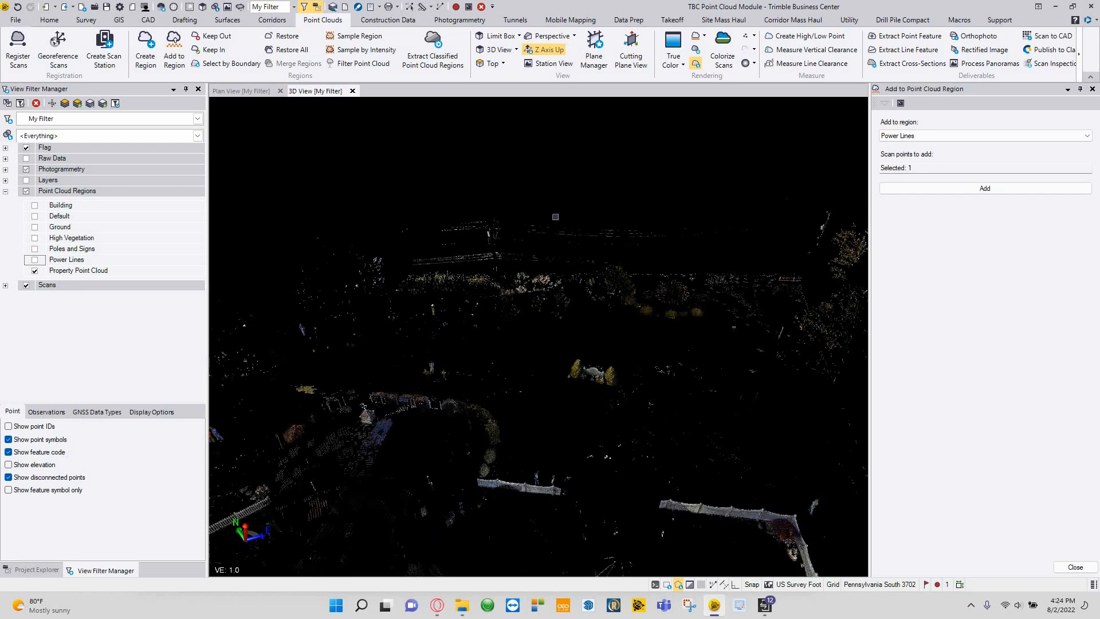
pyautogui.moveTo(590, 214); pyautogui.dragTo(499, 241, button='middle')
pyautogui.scroll(2, 501, 231)
pyautogui.click(962, 188)
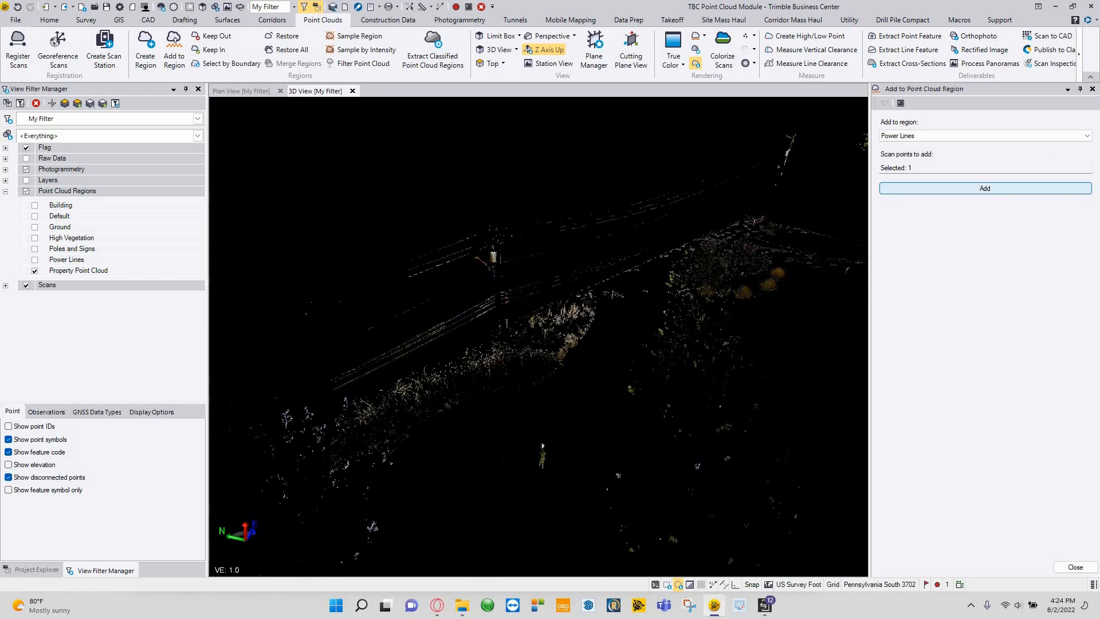
# Outline the long parallel wire spans leading up to the utility pole and add them to the Power Lines region
pyautogui.moveTo(434, 248); pyautogui.dragTo(272, 255, button='middle')
pyautogui.click(273, 259)
pyautogui.click(301, 354)
pyautogui.click(334, 358)
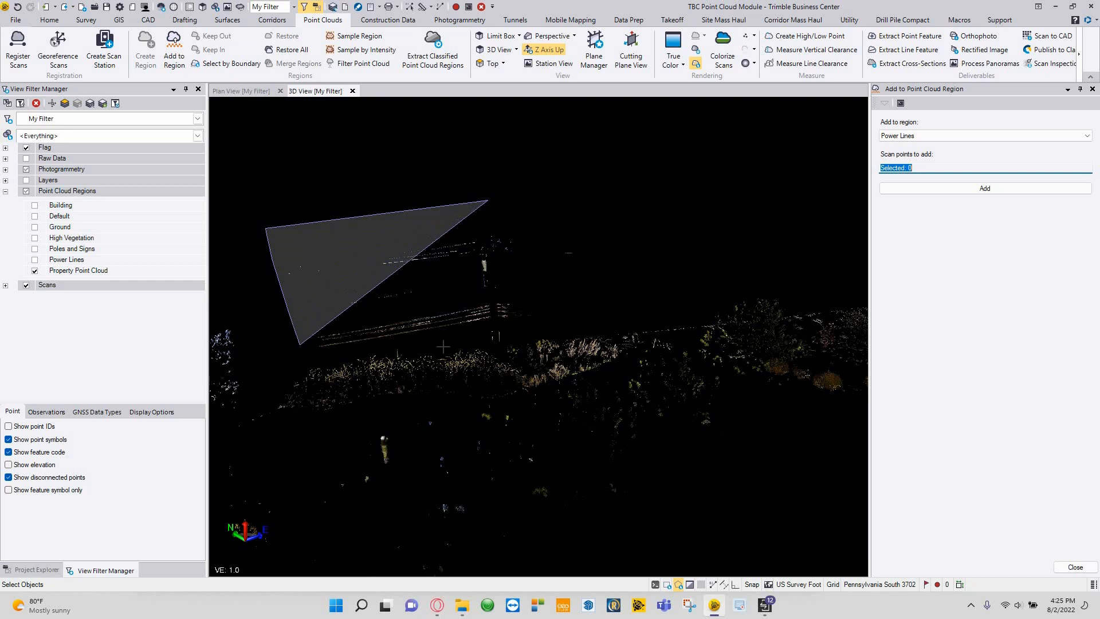
pyautogui.click(484, 332)
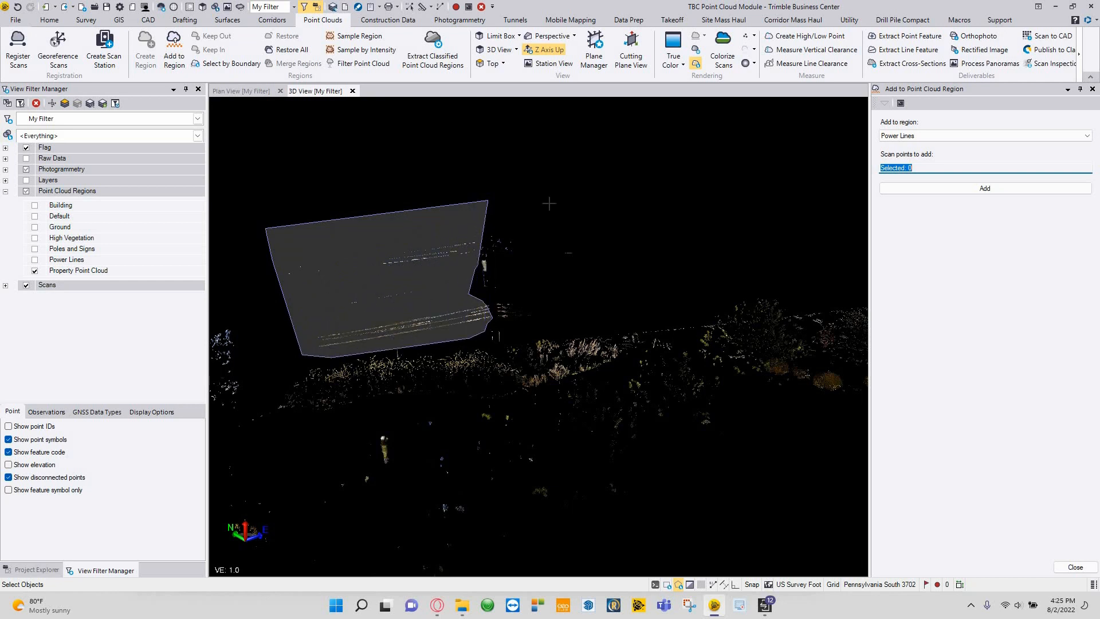
pyautogui.click(956, 187)
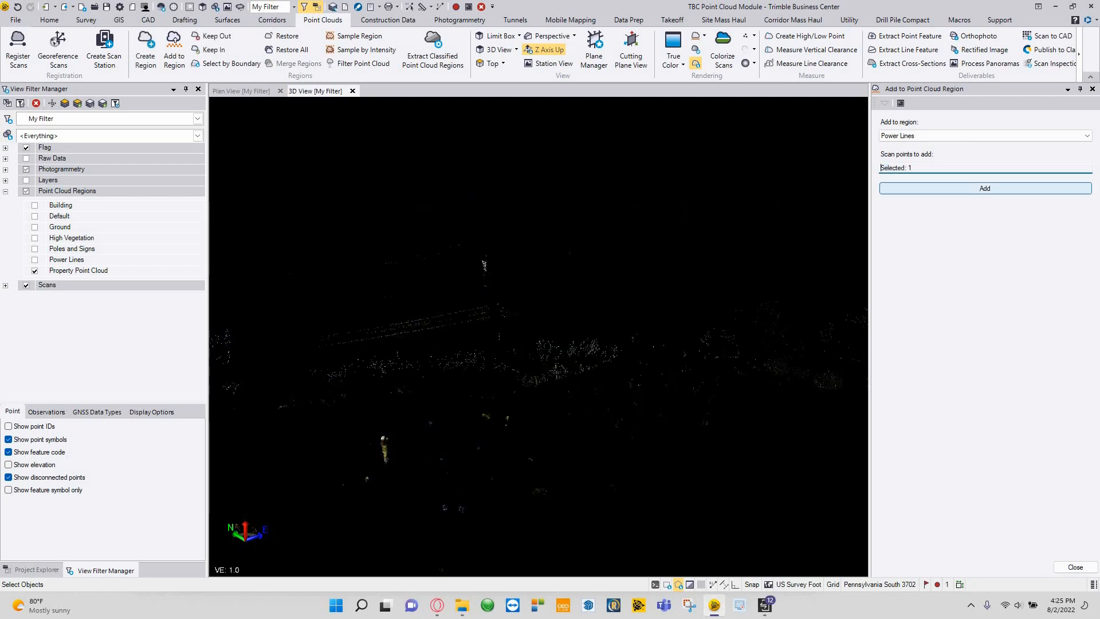
# Outline the leftover wire points beside the utility pole and add them to the Power Lines region
pyautogui.moveTo(501, 280); pyautogui.dragTo(460, 274, button='middle')
pyautogui.click(498, 328)
pyautogui.click(574, 297)
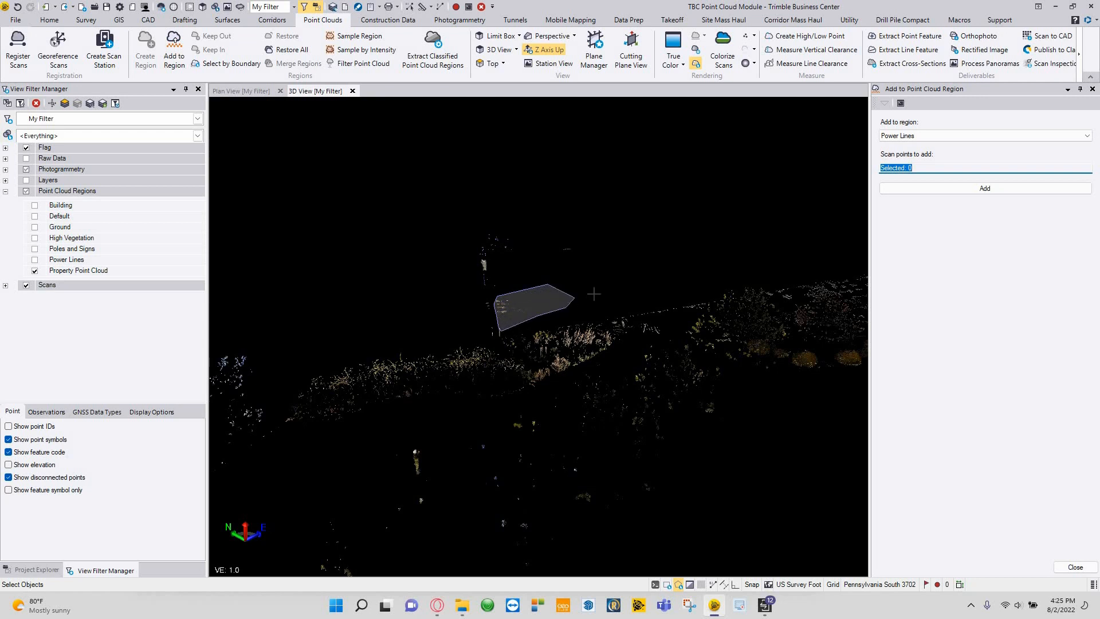
pyautogui.click(1003, 192)
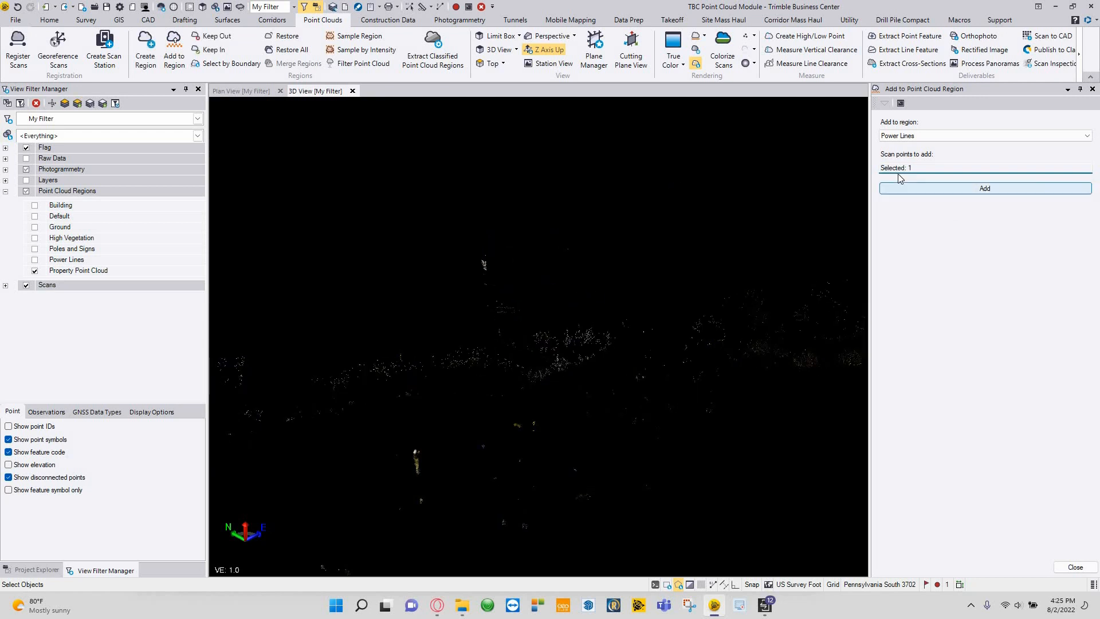
# Change the target region to Poles and Signs, enclose the utility pole in a polygon selection and add it
pyautogui.click(928, 135)
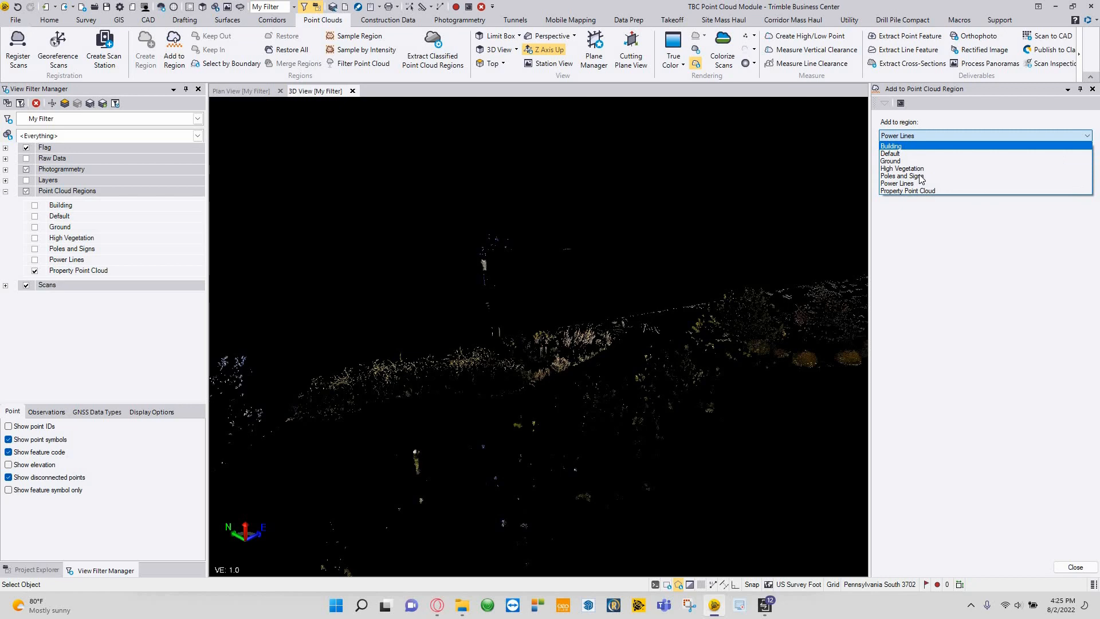
pyautogui.click(923, 176)
pyautogui.moveTo(474, 280)
pyautogui.mouseDown(button='middle')
pyautogui.moveTo(463, 240)
pyautogui.moveTo(453, 256)
pyautogui.mouseUp(button='middle')
pyautogui.click(632, 191)
pyautogui.click(483, 207)
pyautogui.click(454, 248)
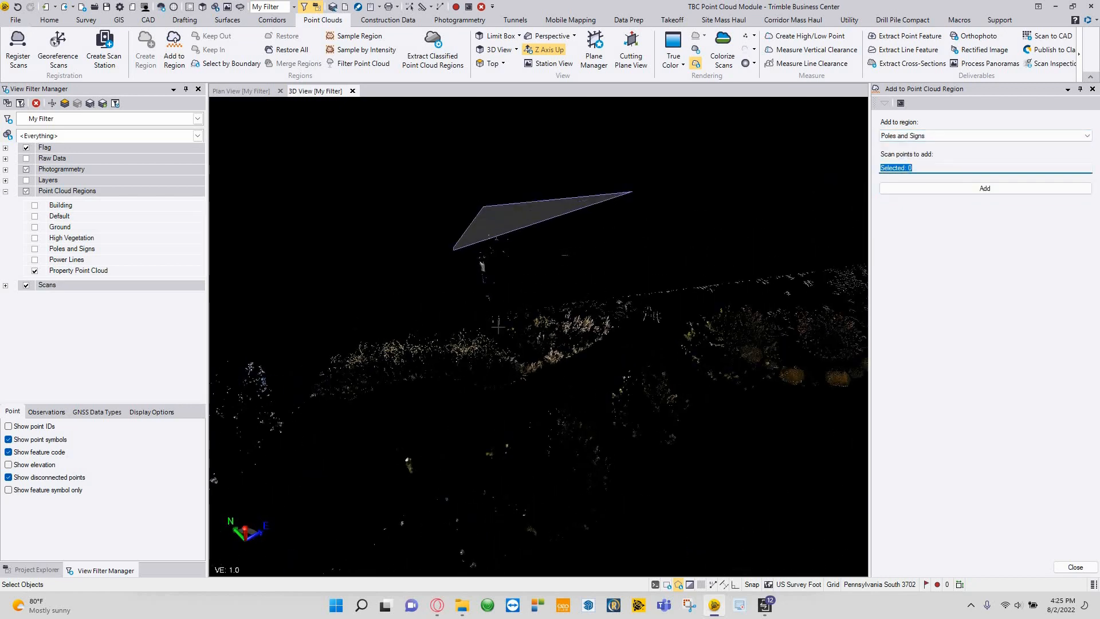
pyautogui.click(470, 299)
pyautogui.click(486, 323)
pyautogui.click(499, 327)
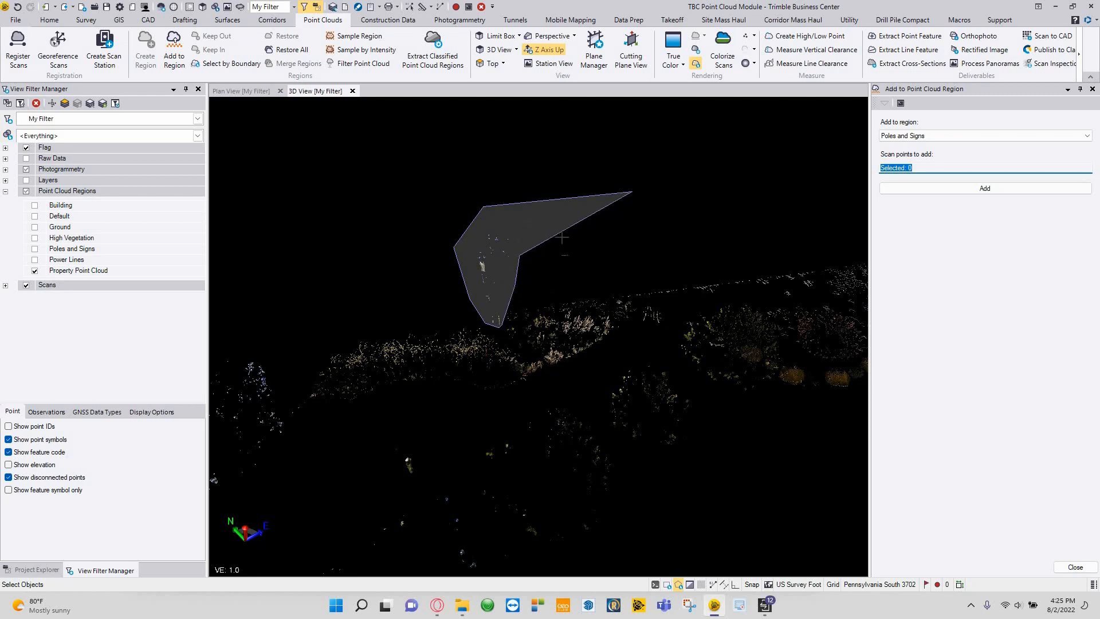
pyautogui.click(521, 222)
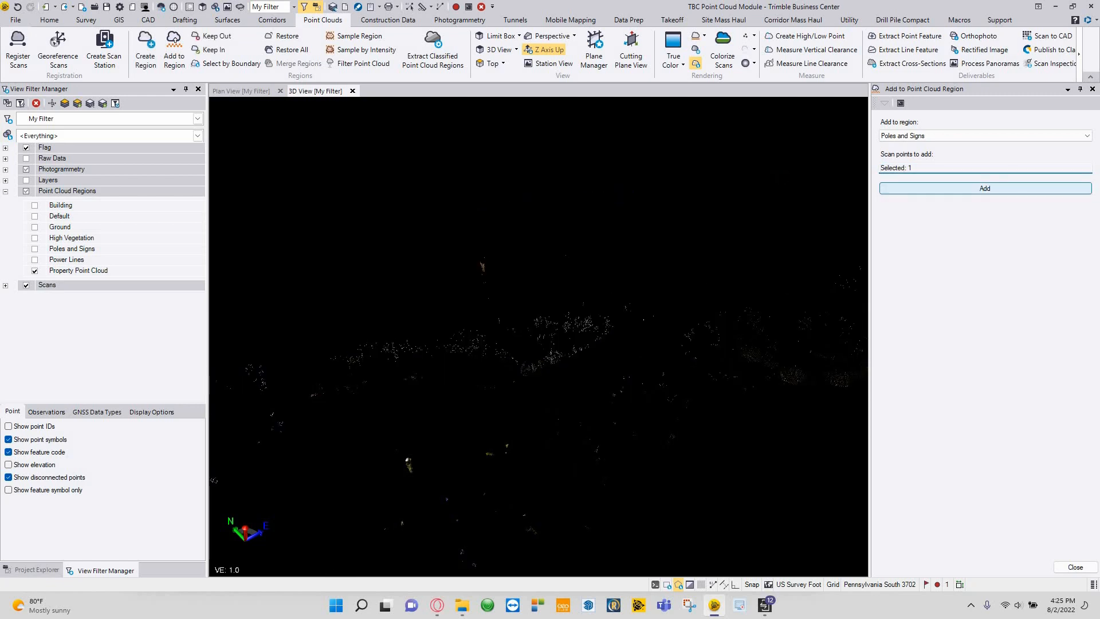
# Enclose the next isolated utility pole, above the tree line, in a polygon selection and add it to the Poles and Signs region
pyautogui.moveTo(586, 248)
pyautogui.mouseDown(button='middle')
pyautogui.moveTo(633, 258)
pyautogui.moveTo(606, 269)
pyautogui.mouseUp(button='middle')
pyautogui.click(689, 186)
pyautogui.click(613, 191)
pyautogui.click(598, 242)
pyautogui.click(610, 272)
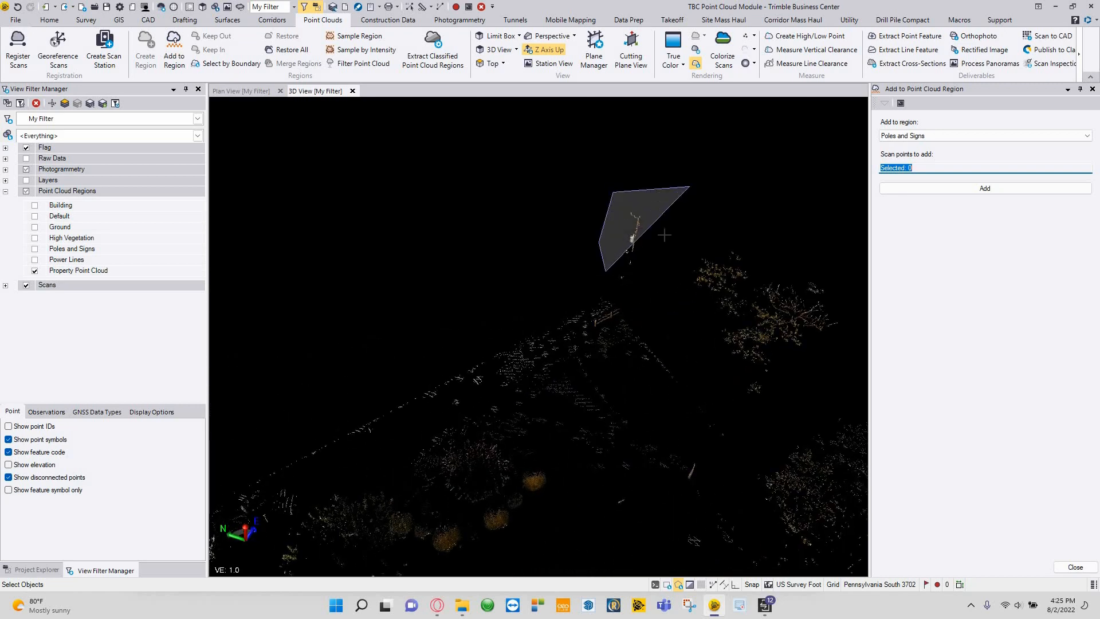
pyautogui.click(630, 283)
pyautogui.click(667, 222)
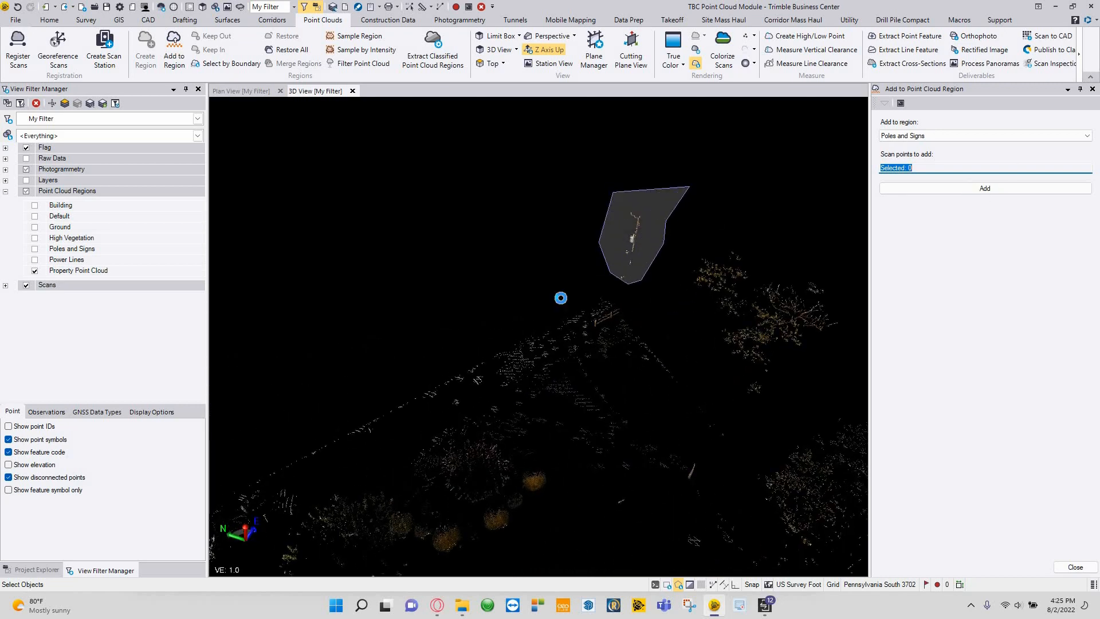
# Outline the low, wide sign between the two round shrubs and add it to the Poles and Signs region
pyautogui.moveTo(715, 323); pyautogui.dragTo(449, 342, button='middle')
pyautogui.moveTo(647, 390); pyautogui.dragTo(426, 428, button='middle')
pyautogui.moveTo(437, 207); pyautogui.dragTo(472, 252, button='middle')
pyautogui.scroll(3, 437, 265)
pyautogui.scroll(6, 475, 267)
pyautogui.moveTo(498, 286); pyautogui.dragTo(473, 288, button='middle')
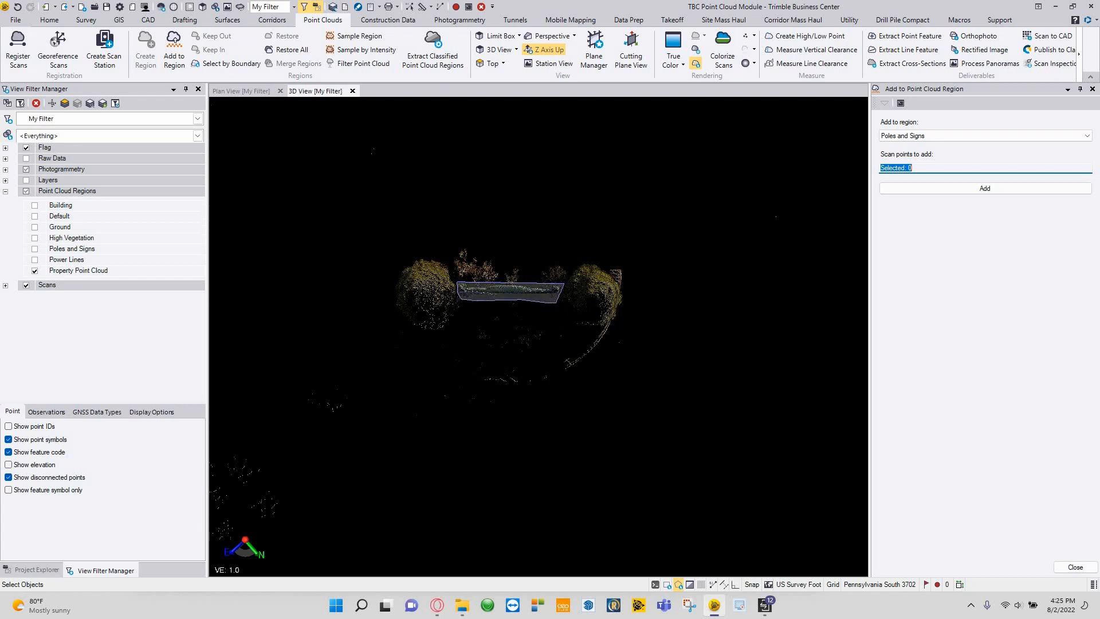
pyautogui.click(961, 138)
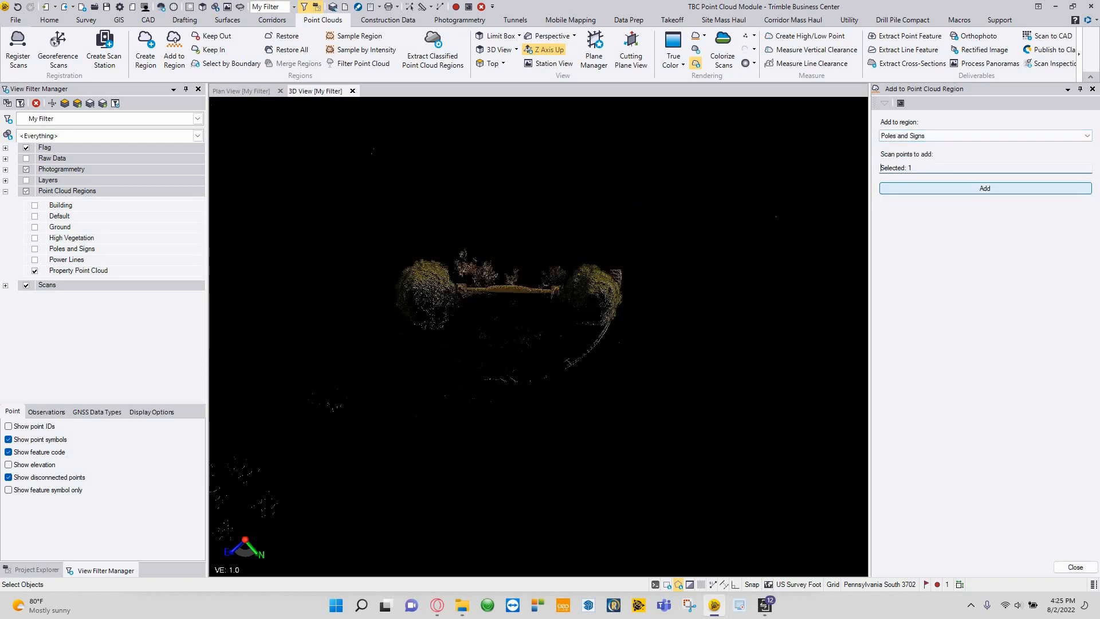
pyautogui.click(985, 188)
# Outline the long row of evenly spaced posts with a polygon selection and add them to the Poles and Signs region
pyautogui.scroll(-4, 587, 240)
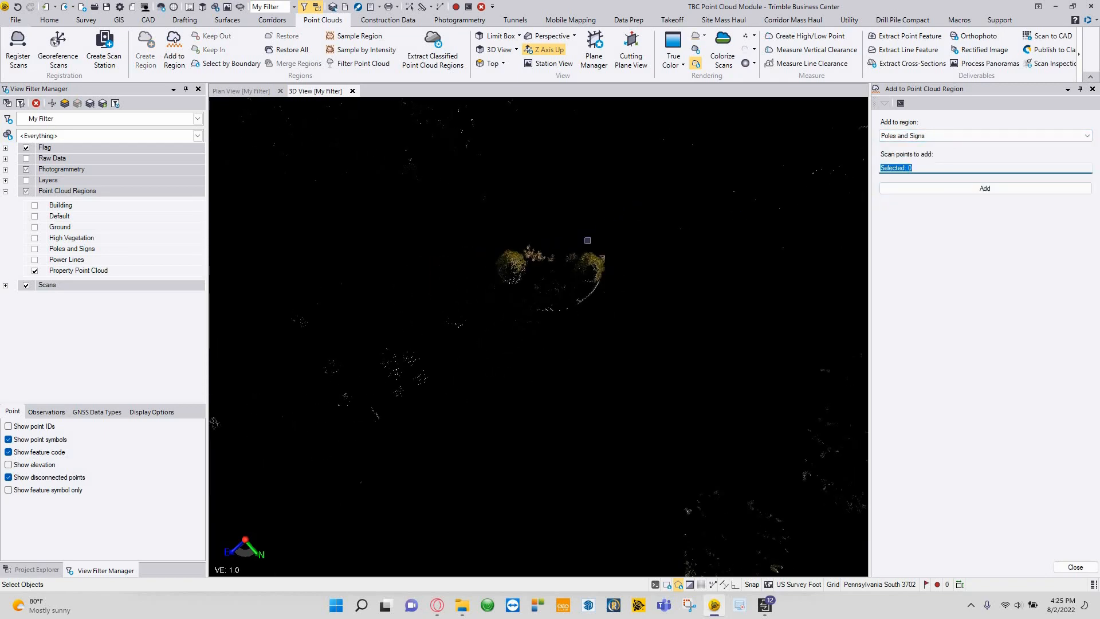
pyautogui.scroll(6, 484, 265)
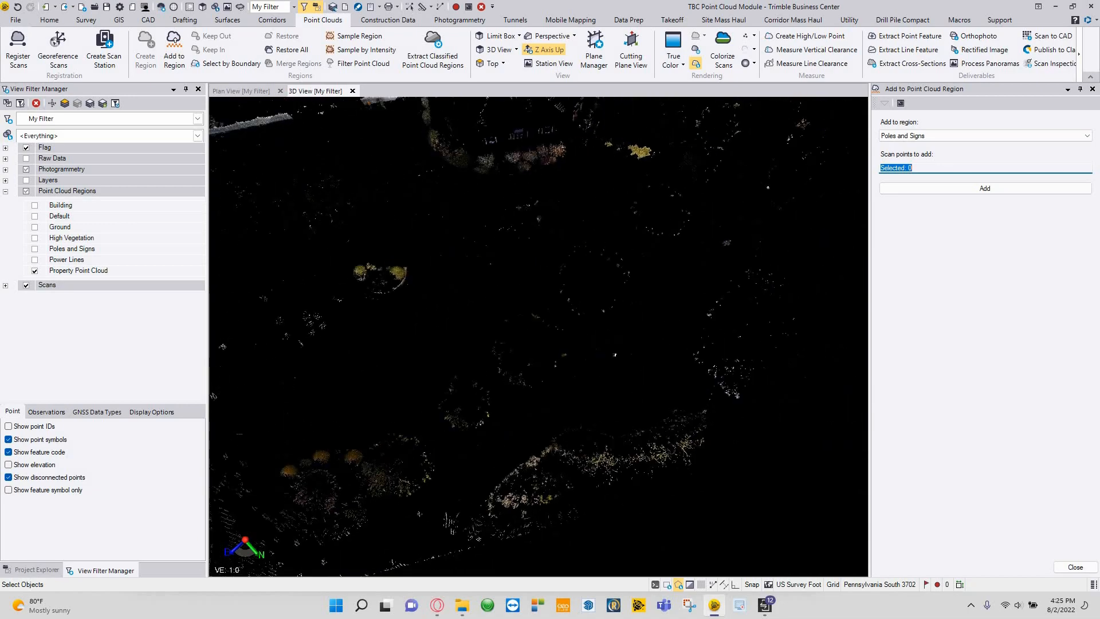
pyautogui.moveTo(720, 232); pyautogui.dragTo(584, 335, button='middle')
pyautogui.moveTo(529, 179); pyautogui.dragTo(552, 560, button='middle')
pyautogui.moveTo(445, 407); pyautogui.dragTo(641, 459, button='middle')
pyautogui.moveTo(681, 115); pyautogui.dragTo(623, 350, button='middle')
pyautogui.keyDown('shift'); pyautogui.moveTo(392, 312); pyautogui.dragTo(557, 354, button='middle'); pyautogui.keyUp('shift')
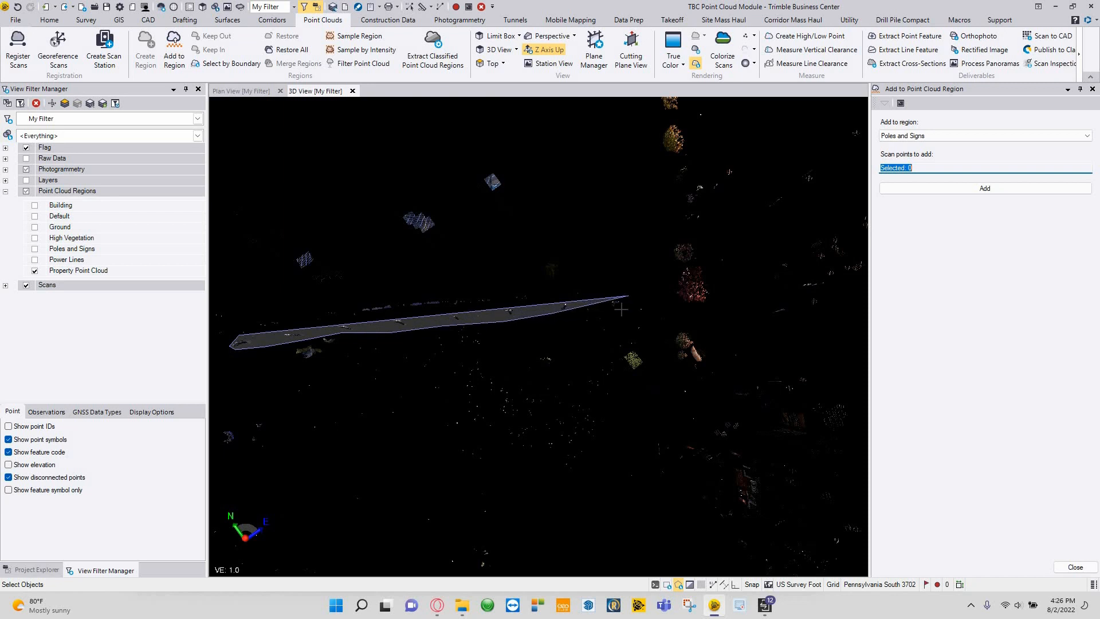
pyautogui.moveTo(471, 287); pyautogui.dragTo(422, 256, button='middle')
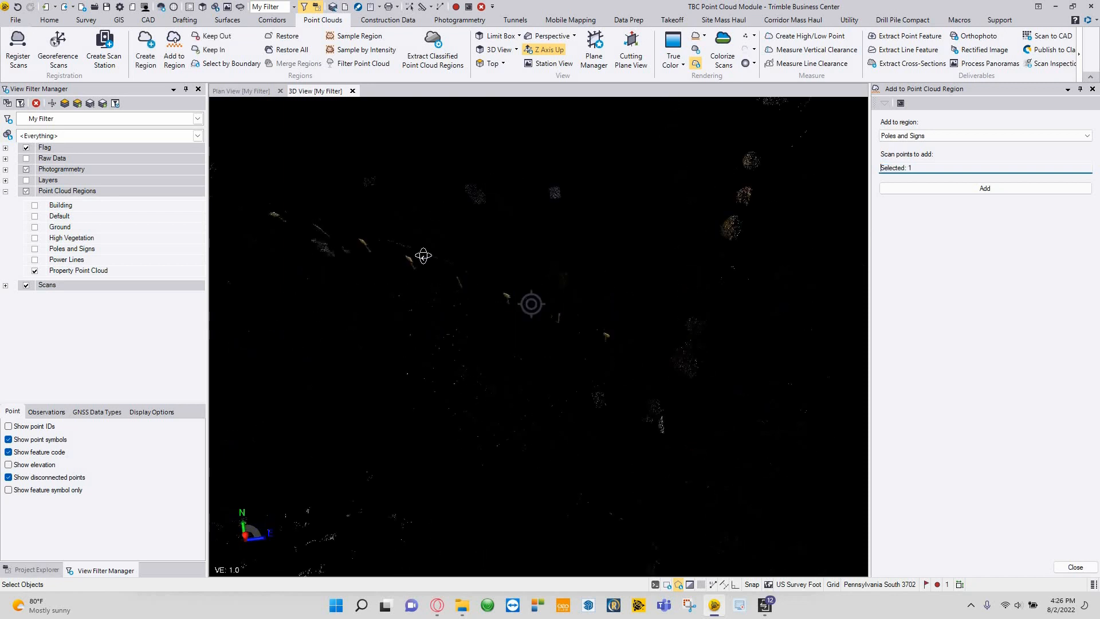
pyautogui.click(961, 197)
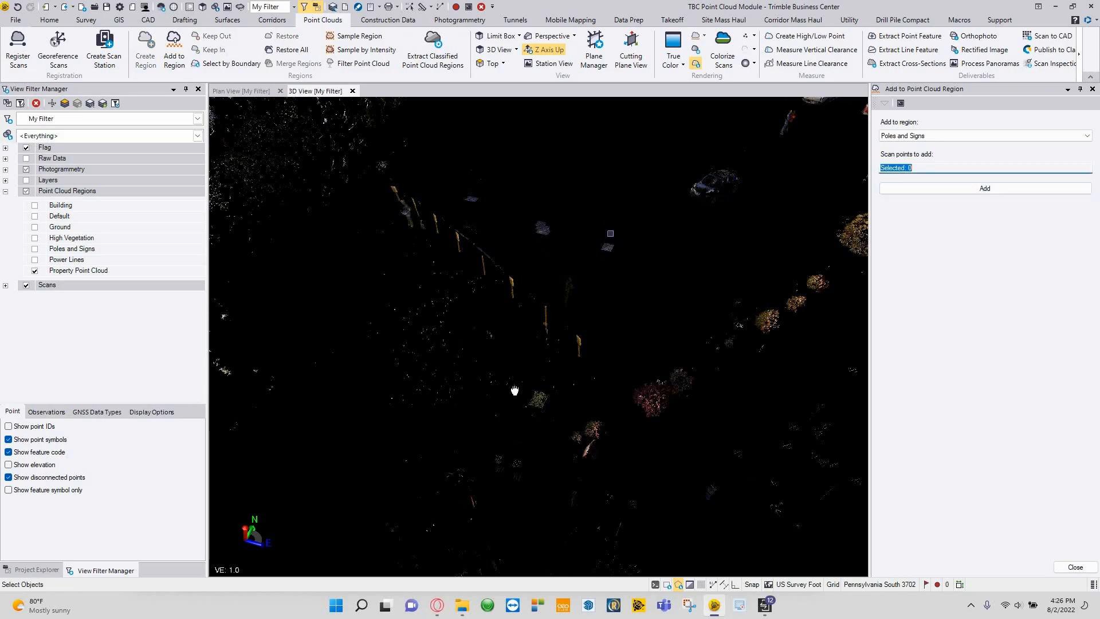
# Enclose the small sign standing near the roofed structure in a polygon selection and add it to the Poles and Signs region
pyautogui.moveTo(388, 325); pyautogui.dragTo(673, 288, button='middle')
pyautogui.moveTo(780, 258); pyautogui.dragTo(513, 306, button='middle')
pyautogui.scroll(10, 513, 307)
pyautogui.moveTo(576, 280); pyautogui.dragTo(441, 293, button='middle')
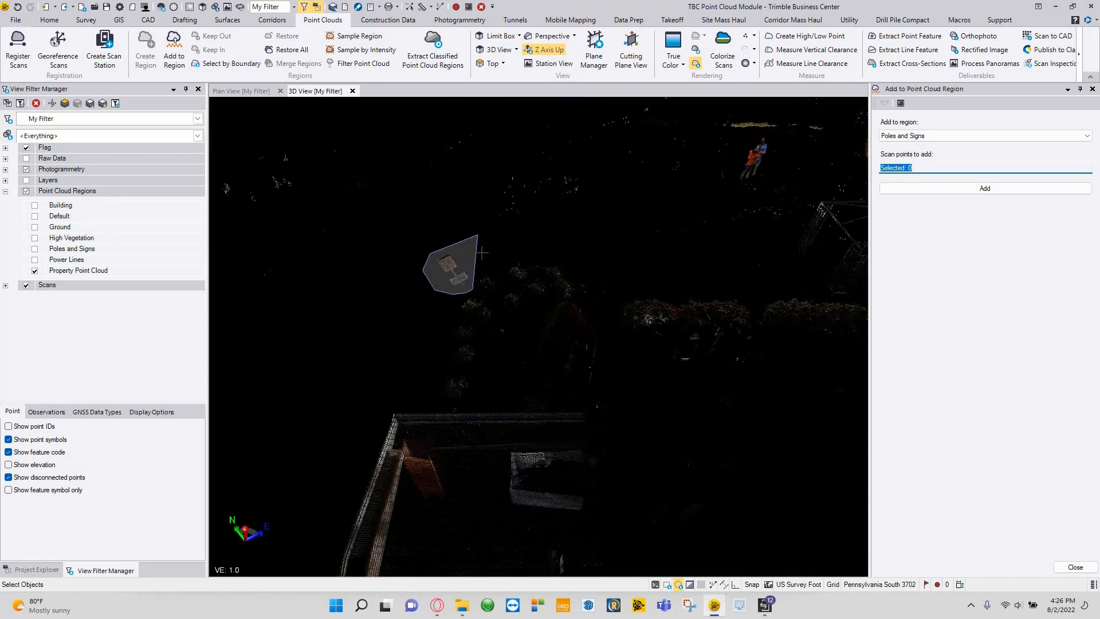
pyautogui.click(985, 189)
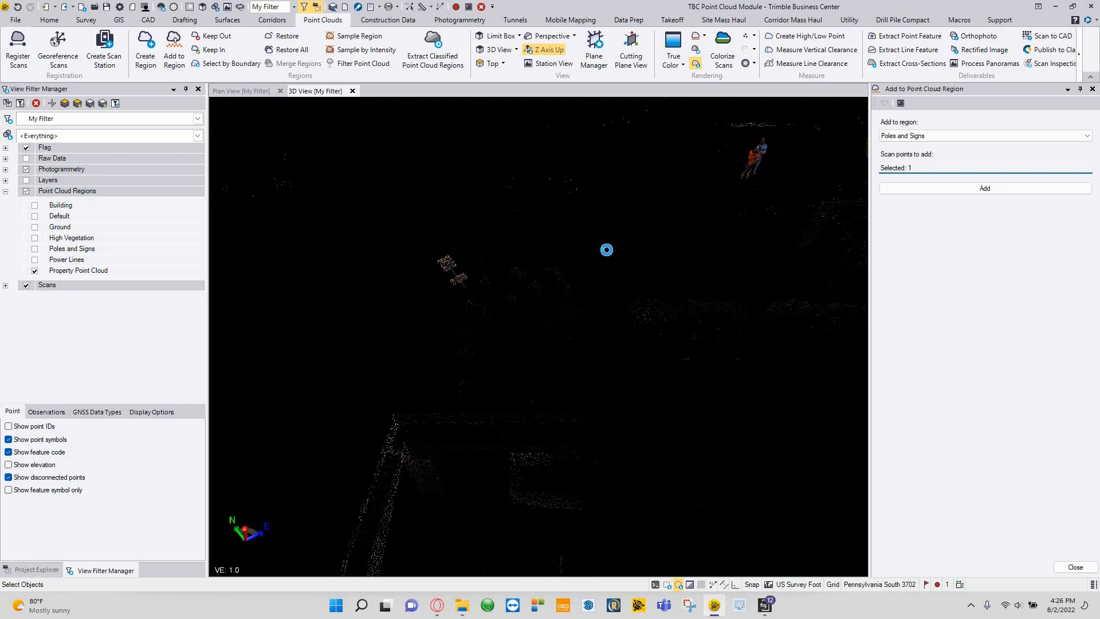
# Switch the 3D view to orthographic projection and frame the roofed structure from above
pyautogui.moveTo(407, 337)
pyautogui.mouseDown(button='middle')
pyautogui.moveTo(486, 336)
pyautogui.moveTo(508, 282)
pyautogui.moveTo(346, 309)
pyautogui.moveTo(452, 260)
pyautogui.moveTo(431, 293)
pyautogui.moveTo(256, 385)
pyautogui.moveTo(467, 369)
pyautogui.moveTo(296, 235)
pyautogui.moveTo(447, 281)
pyautogui.moveTo(491, 324)
pyautogui.moveTo(497, 357)
pyautogui.moveTo(418, 342)
pyautogui.mouseUp(button='middle')
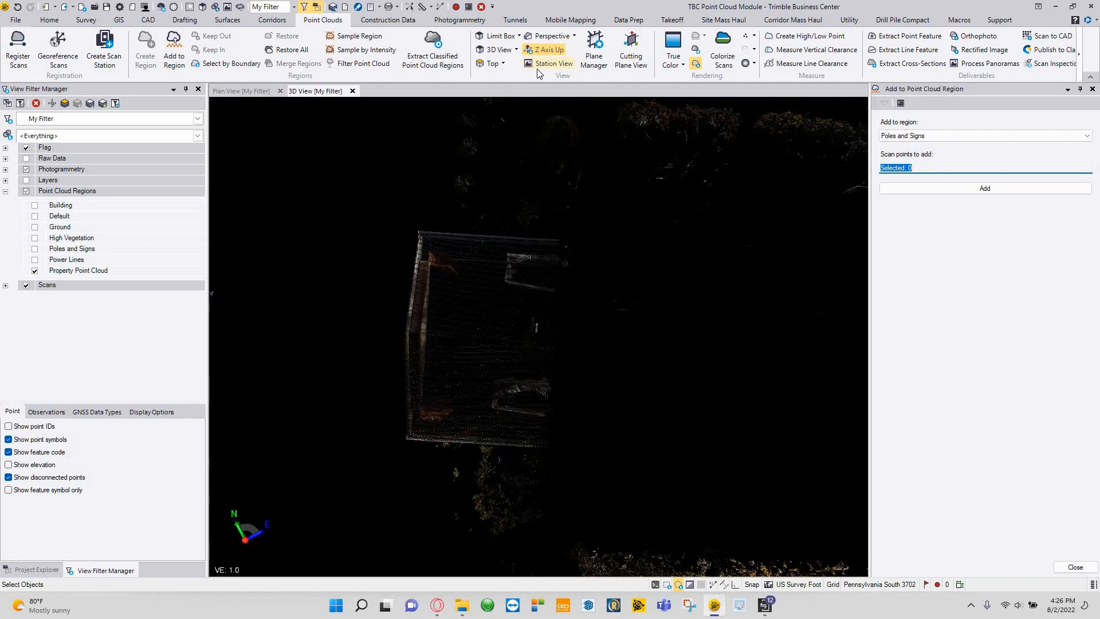
pyautogui.moveTo(488, 223); pyautogui.dragTo(490, 279, button='middle')
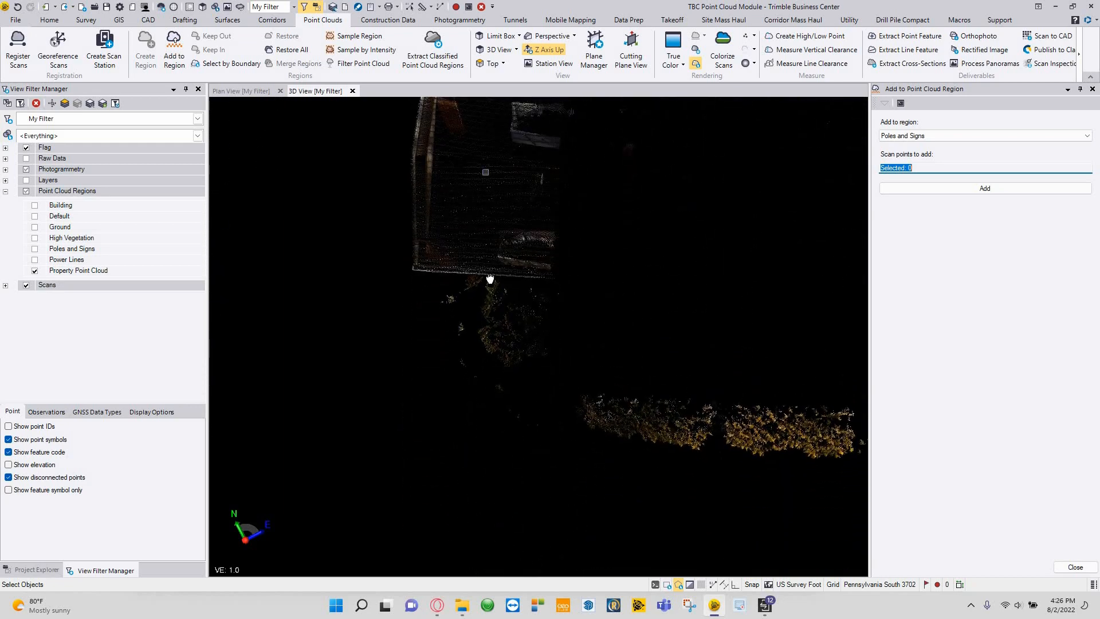
pyautogui.click(547, 49)
pyautogui.moveTo(531, 335); pyautogui.dragTo(551, 370, button='middle')
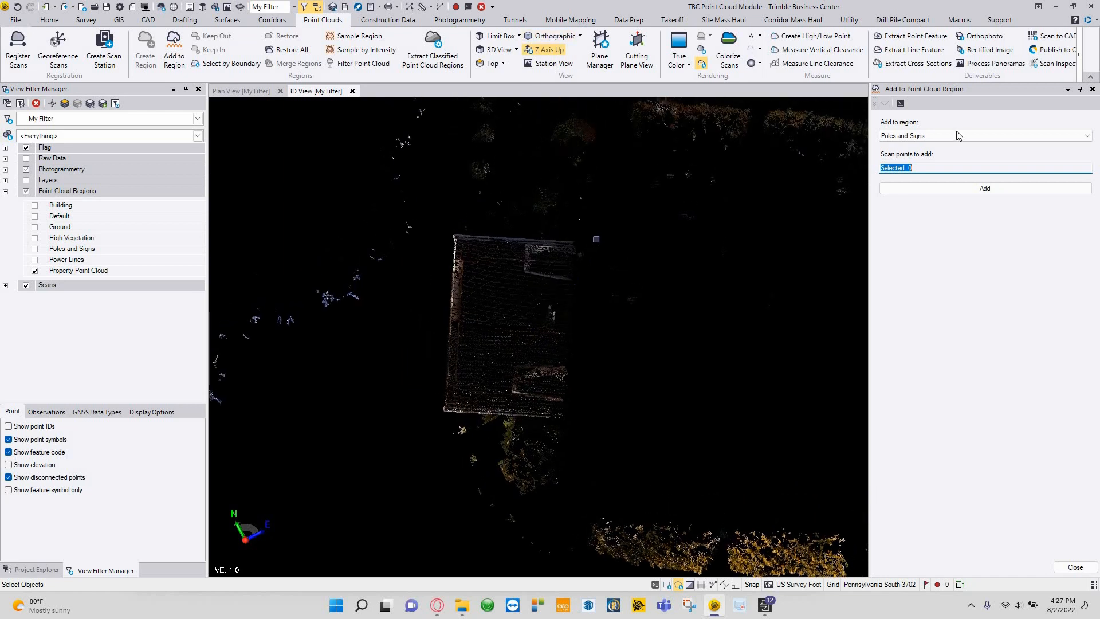
# Set the target region to Building, outline the roofed structure from above and keep in only its points
pyautogui.click(937, 142)
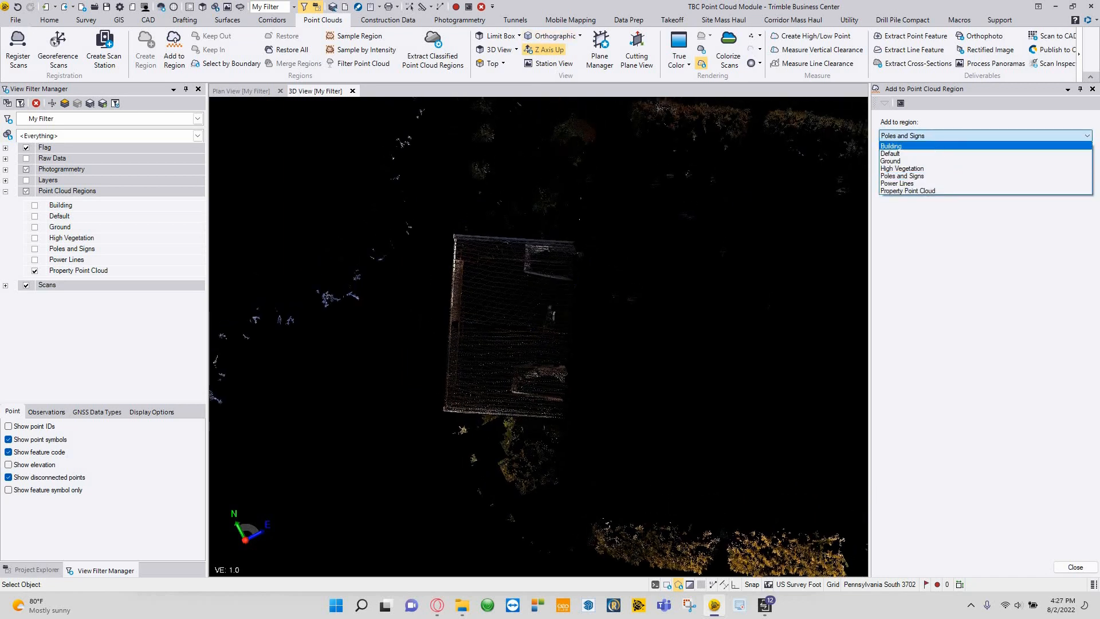
pyautogui.click(937, 148)
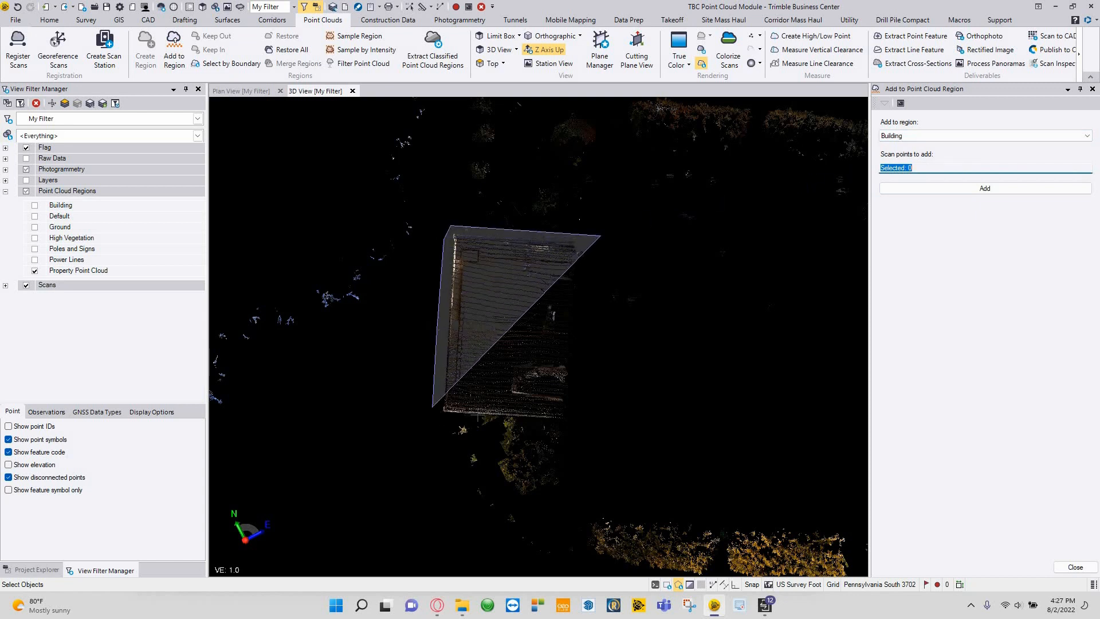
pyautogui.click(580, 425)
pyautogui.click(604, 396)
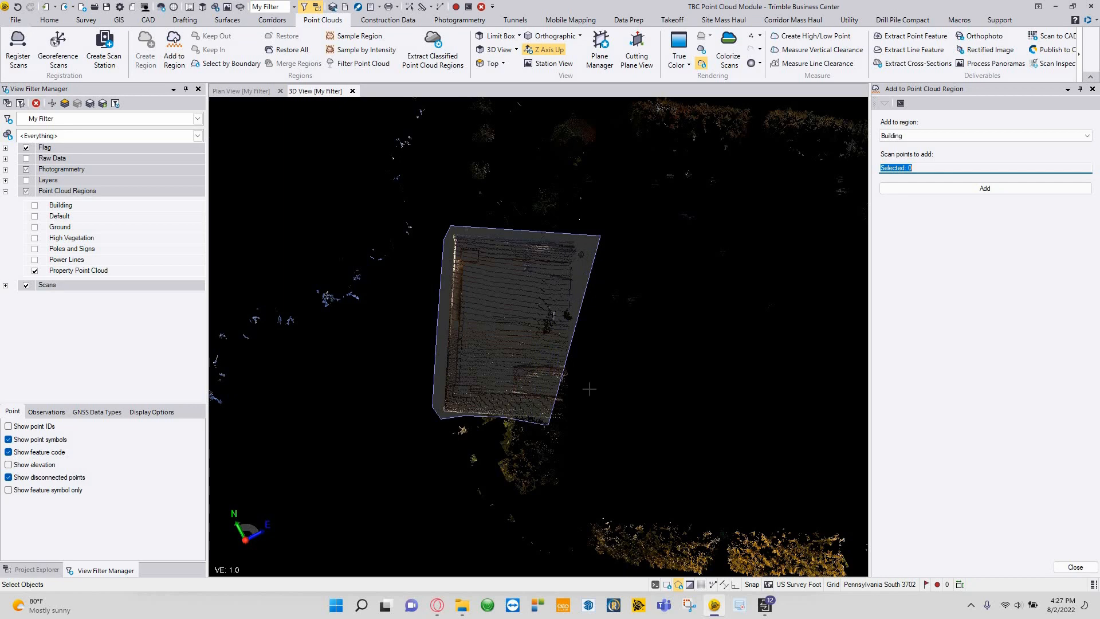
pyautogui.doubleClick(600, 235)
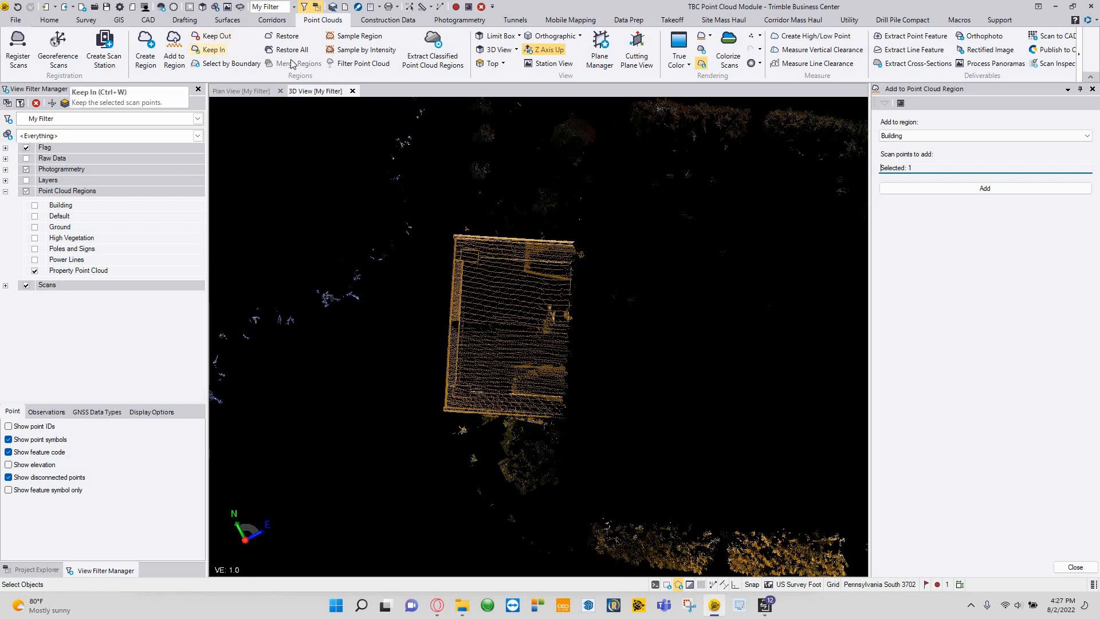
pyautogui.moveTo(592, 312); pyautogui.dragTo(526, 236)
pyautogui.scroll(6, 493, 233)
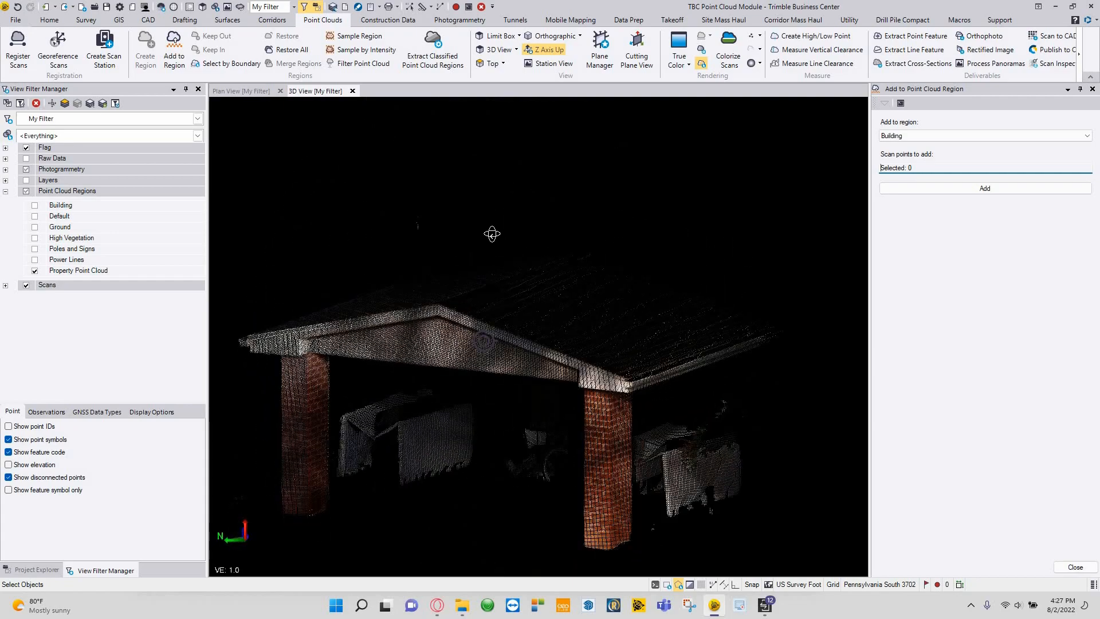
# Outline the vehicles and other objects beneath the roof and keep their points out of the view
pyautogui.moveTo(484, 339); pyautogui.dragTo(486, 390, button='middle')
pyautogui.moveTo(684, 460)
pyautogui.mouseDown(button='middle')
pyautogui.moveTo(617, 456)
pyautogui.moveTo(561, 428)
pyautogui.moveTo(574, 427)
pyautogui.moveTo(545, 355)
pyautogui.mouseUp(button='middle')
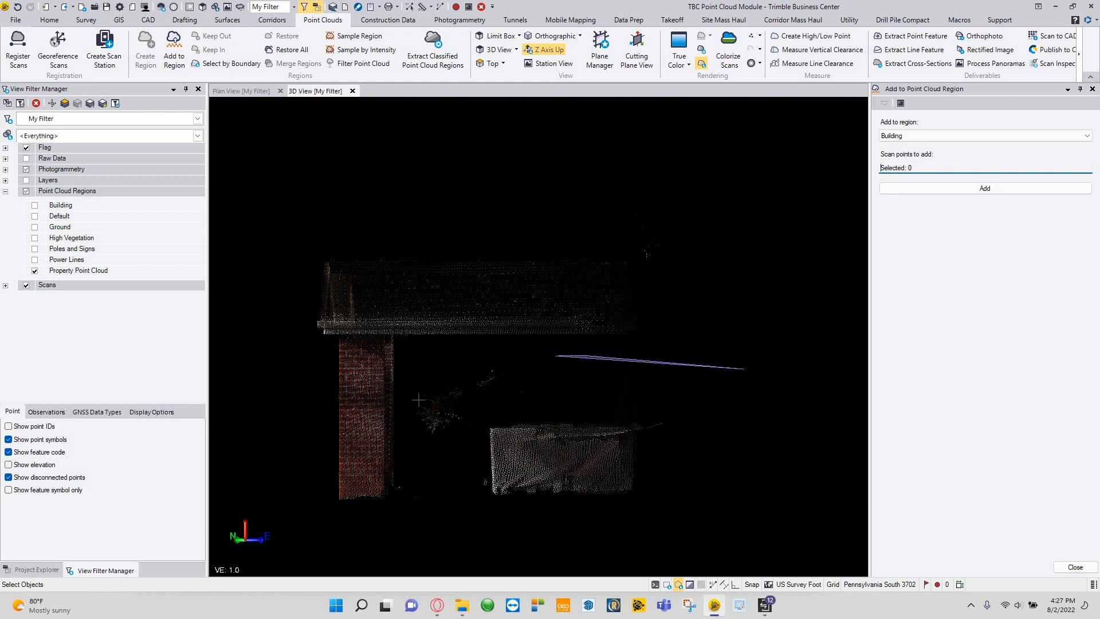
pyautogui.click(407, 463)
pyautogui.click(409, 508)
pyautogui.click(452, 524)
pyautogui.click(591, 533)
pyautogui.click(635, 529)
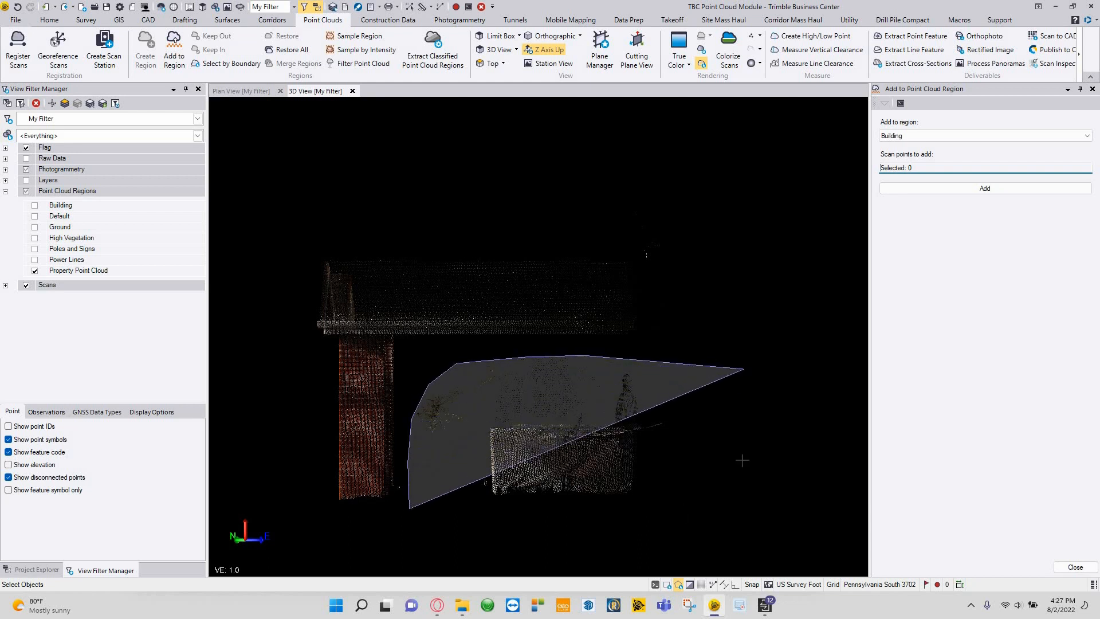
pyautogui.click(653, 523)
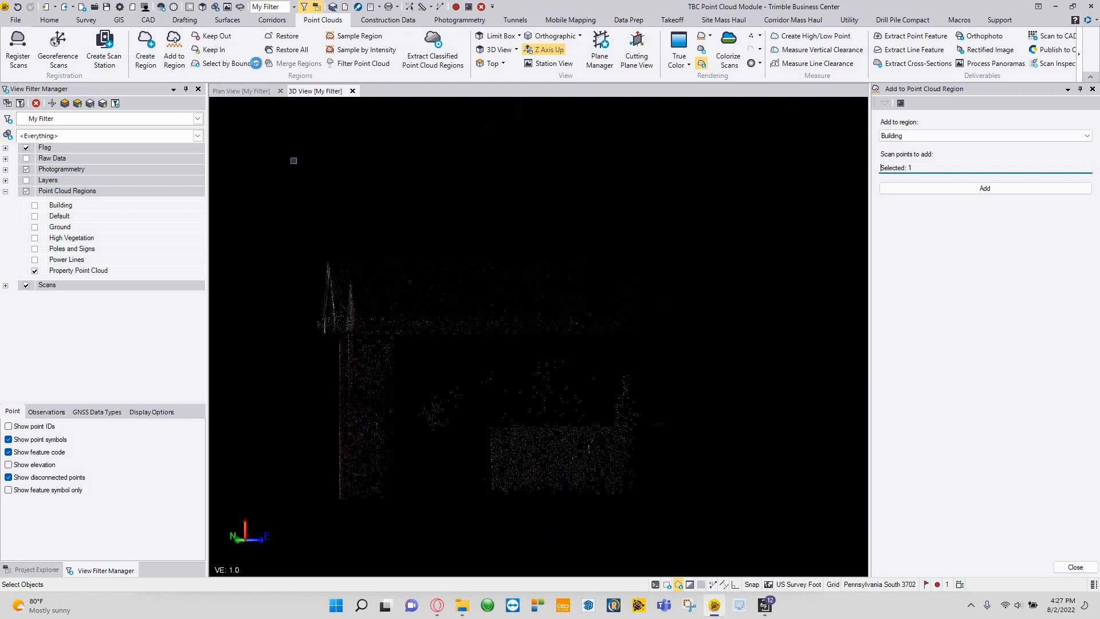
pyautogui.moveTo(485, 322)
pyautogui.mouseDown(button='middle')
pyautogui.moveTo(514, 322)
pyautogui.moveTo(429, 319)
pyautogui.moveTo(668, 367)
pyautogui.moveTo(465, 347)
pyautogui.moveTo(493, 351)
pyautogui.moveTo(402, 484)
pyautogui.mouseUp(button='middle')
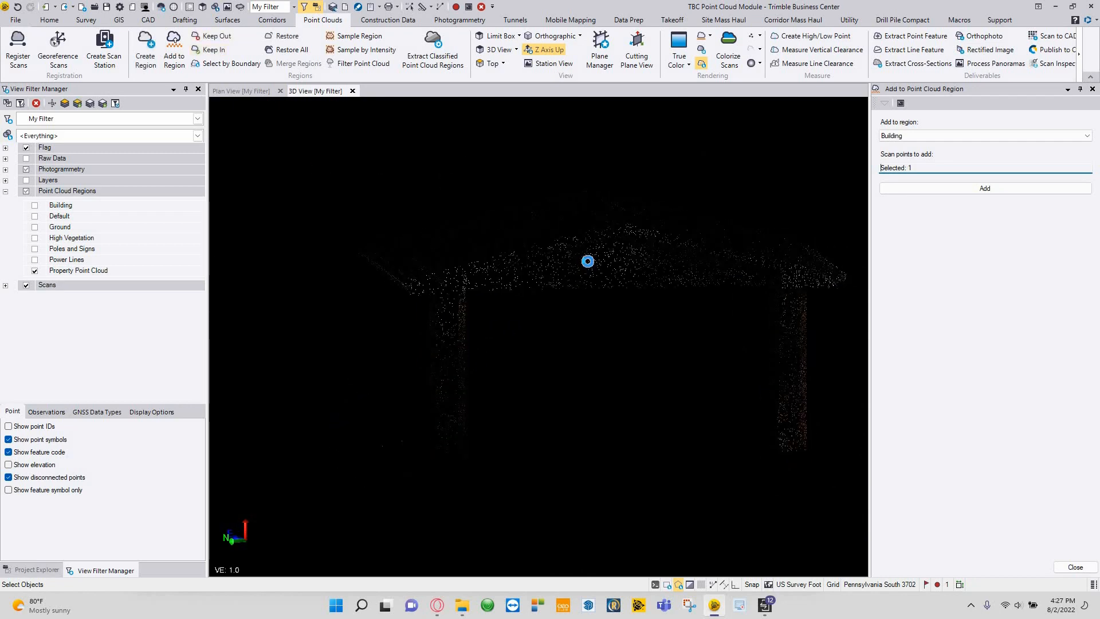
# Enclose the isolated roof and brick columns in a polygon selection and add them to the Building region
pyautogui.scroll(-4, 666, 255)
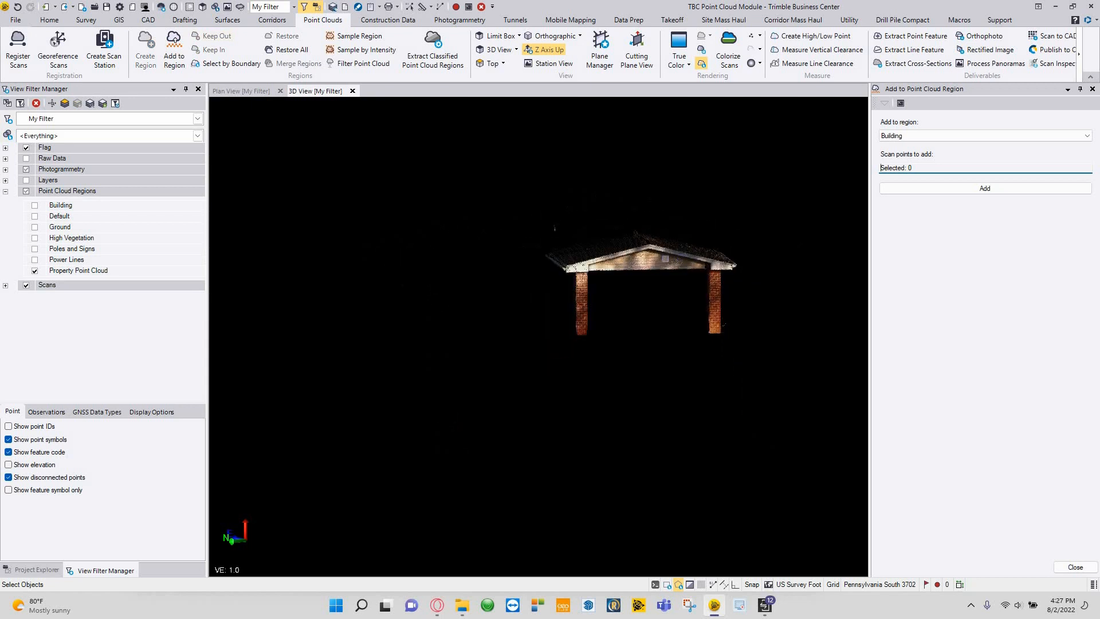
pyautogui.moveTo(665, 255); pyautogui.dragTo(681, 259, button='middle')
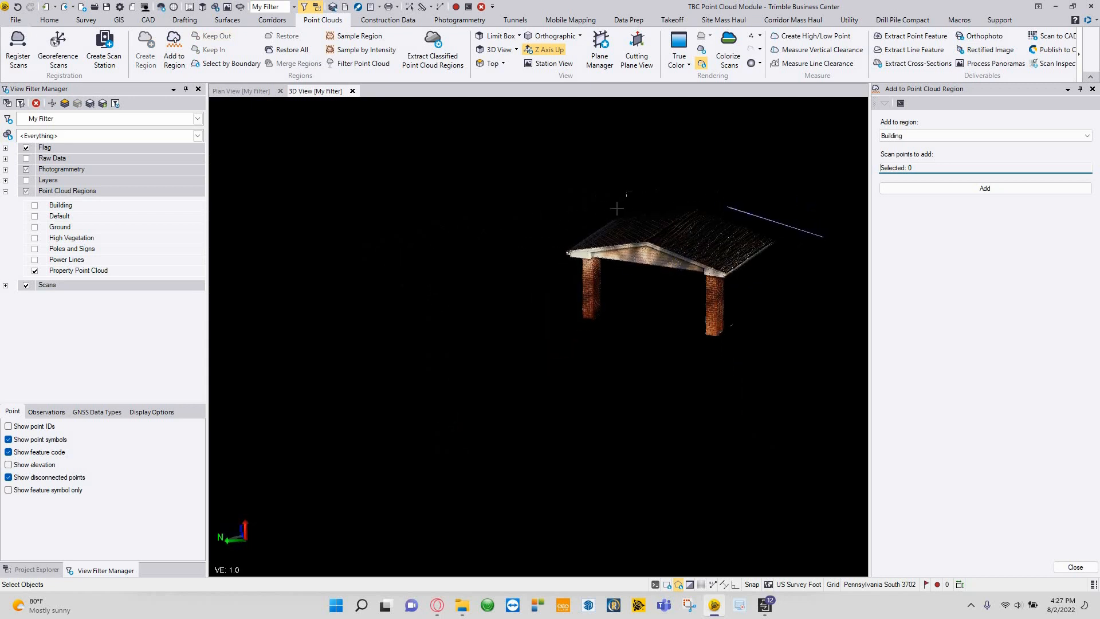
pyautogui.click(653, 361)
pyautogui.click(729, 361)
pyautogui.click(756, 353)
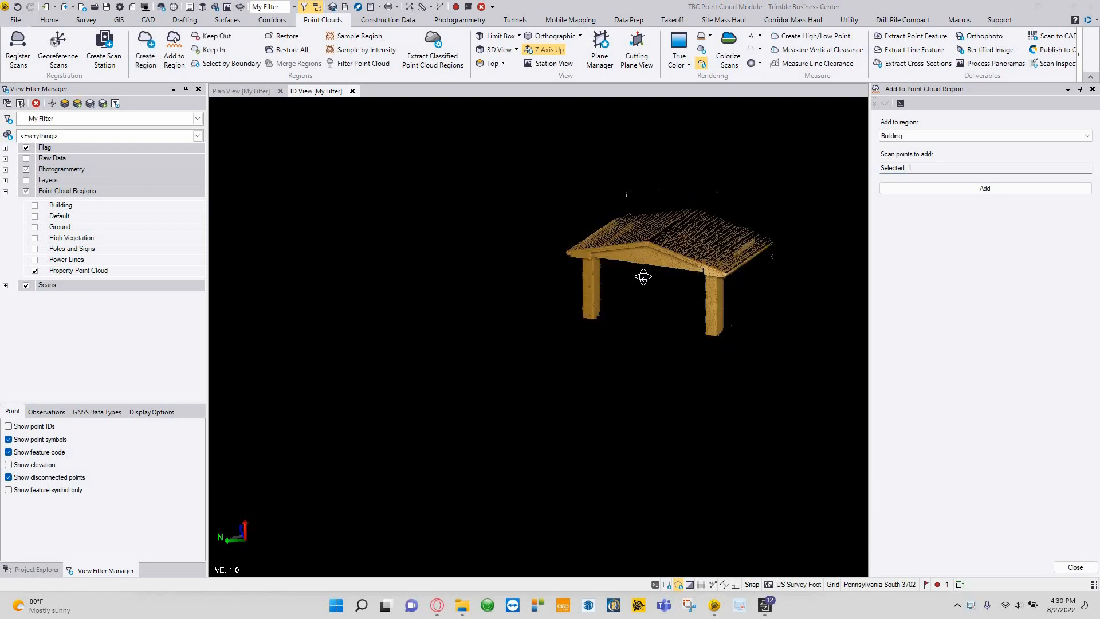
pyautogui.moveTo(604, 326); pyautogui.dragTo(606, 319, button='middle')
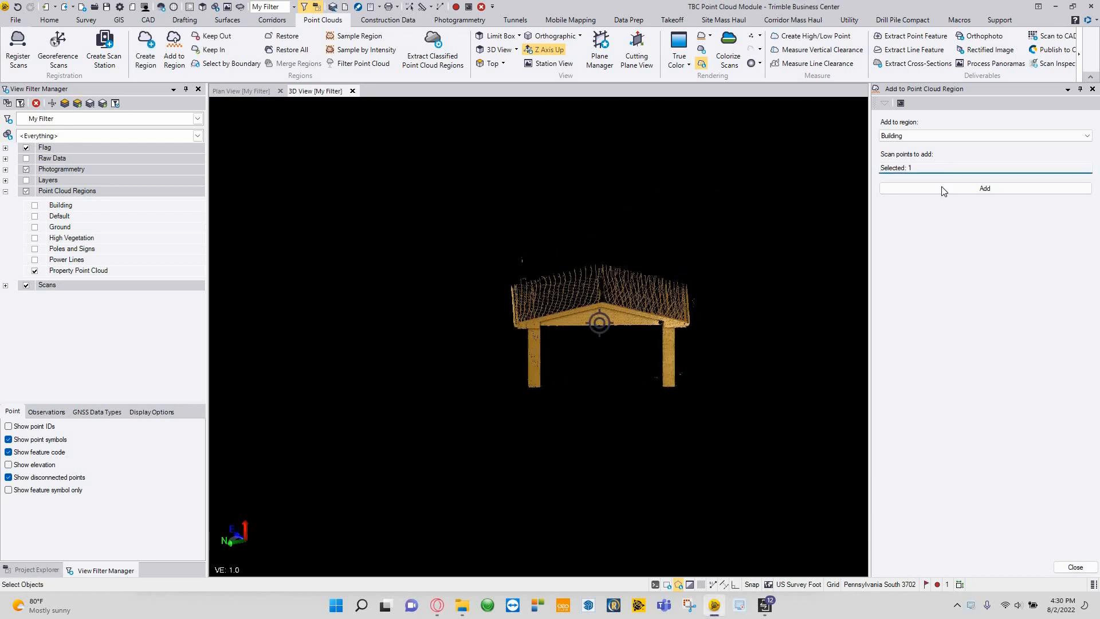
pyautogui.click(955, 190)
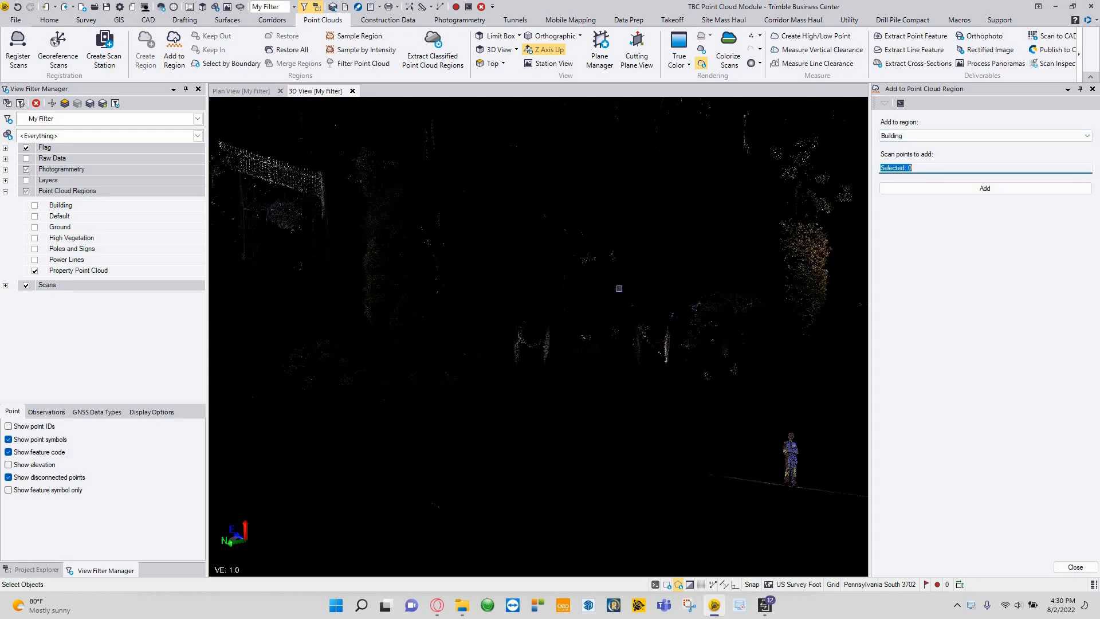
# Start a polygon outline along the outer side of the L-shaped white fence and around the far end of its detached section
pyautogui.moveTo(508, 384); pyautogui.dragTo(478, 421, button='middle')
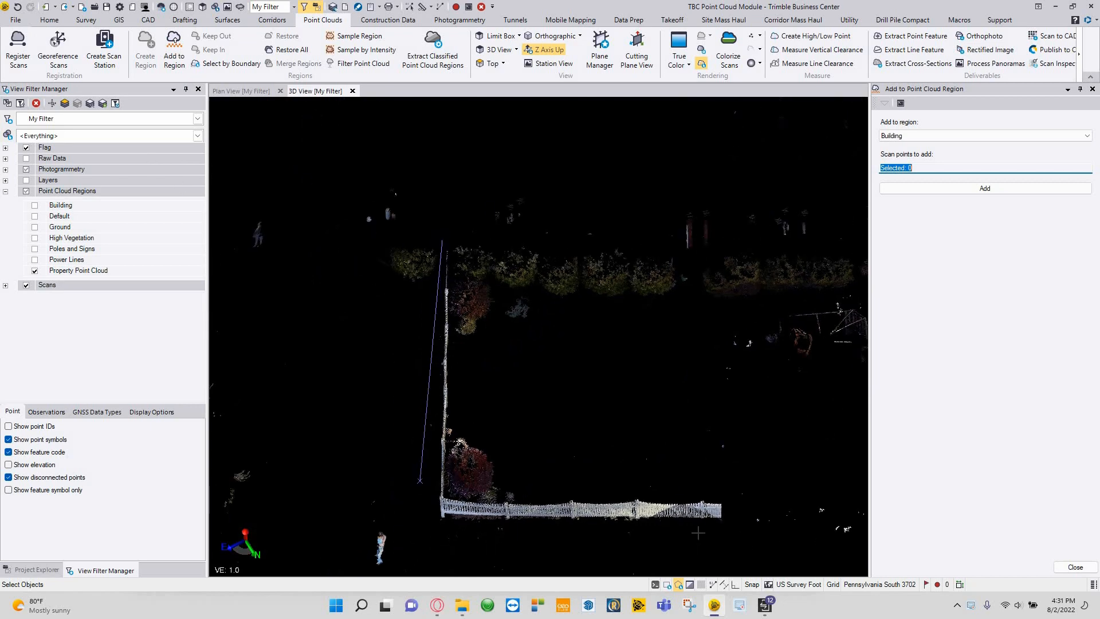
pyautogui.click(426, 530)
pyautogui.moveTo(702, 535); pyautogui.dragTo(328, 461, button='middle')
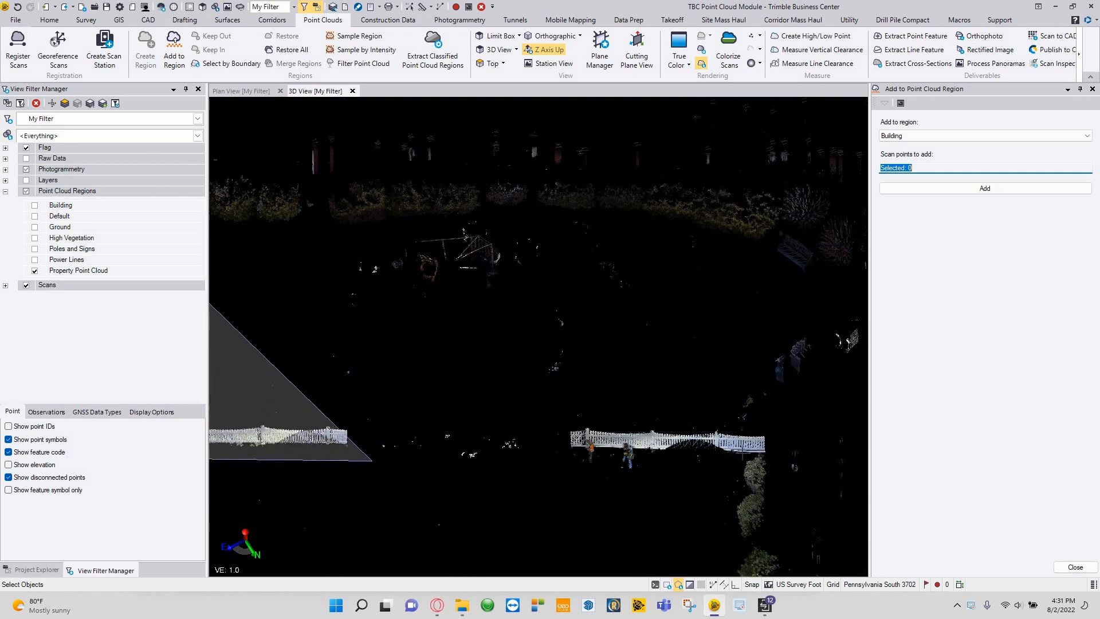
pyautogui.click(378, 461)
pyautogui.click(771, 449)
pyautogui.click(777, 442)
pyautogui.click(758, 429)
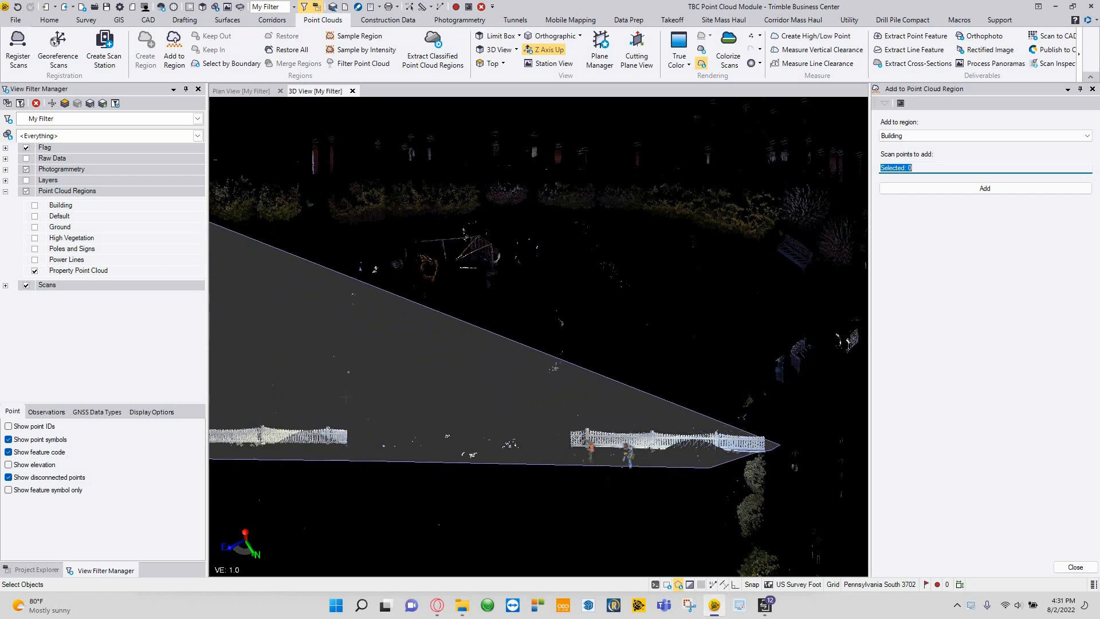
# Close the outline along the inner side of the white fence and keep in only the enclosed points
pyautogui.click(487, 408)
pyautogui.moveTo(338, 395); pyautogui.dragTo(733, 440, button='middle')
pyautogui.click(679, 450)
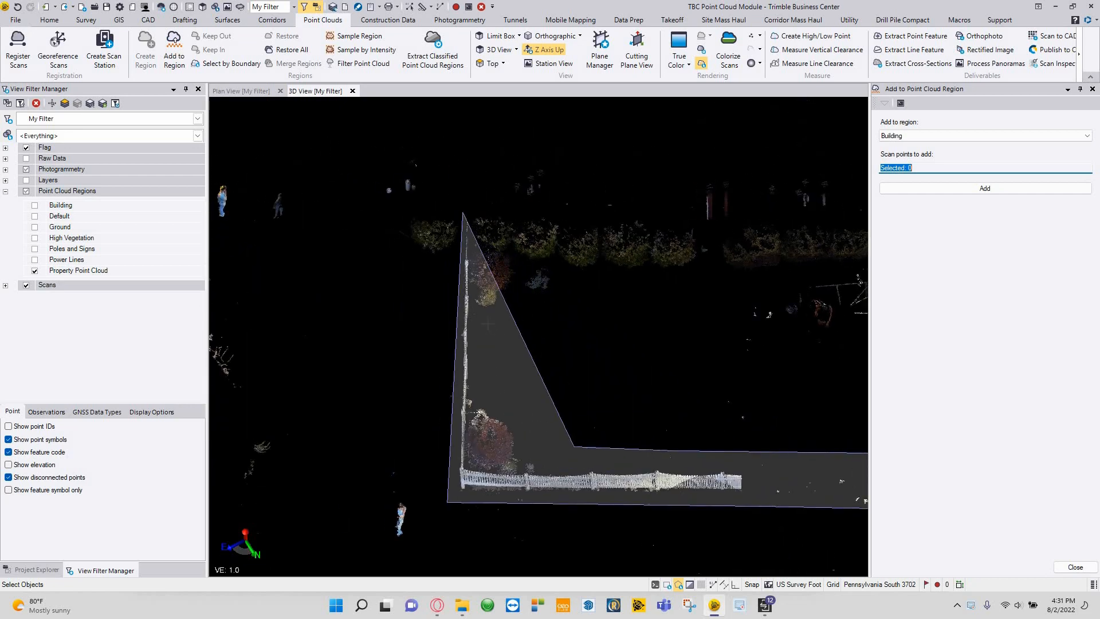
pyautogui.click(564, 448)
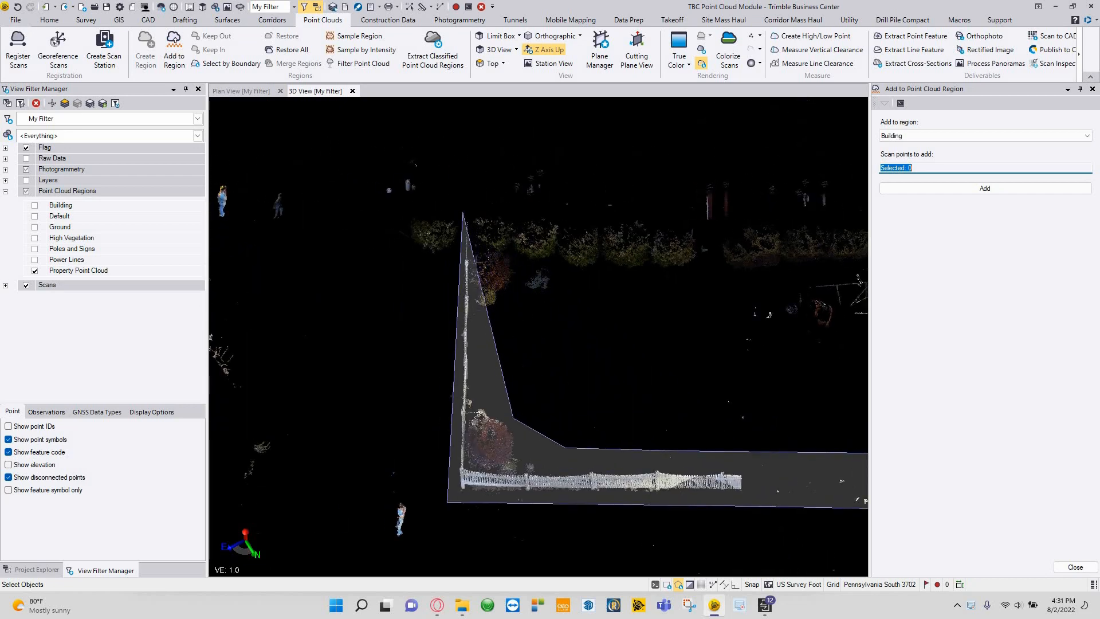
pyautogui.doubleClick(460, 215)
pyautogui.moveTo(392, 228); pyautogui.dragTo(470, 198)
pyautogui.click(213, 50)
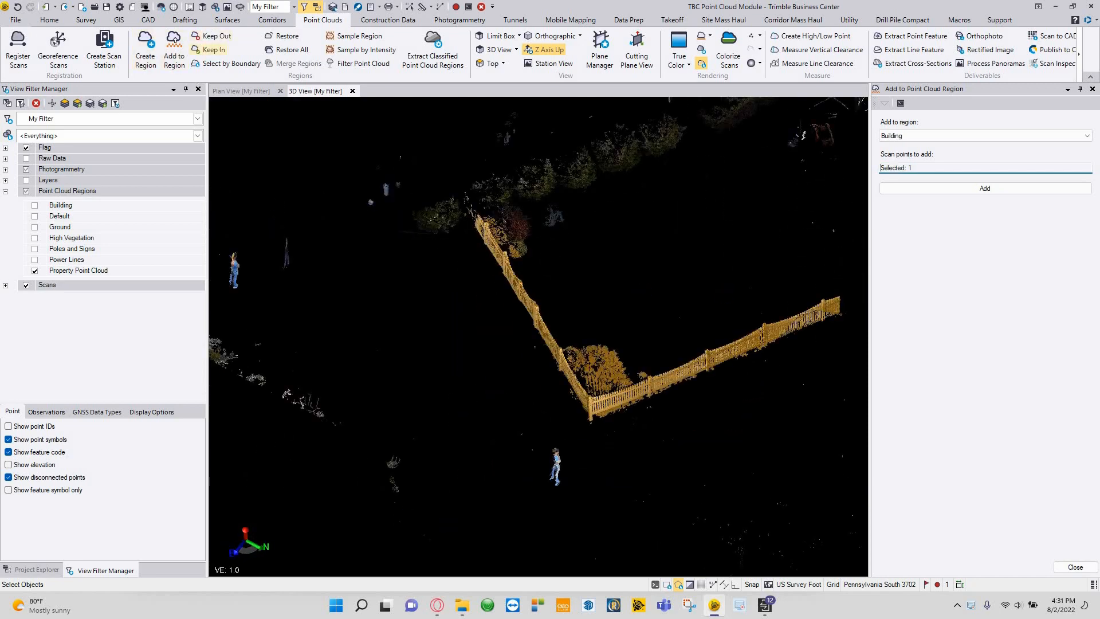
# Outline the shrubs inside the fence corner from above and keep their points out of the view
pyautogui.moveTo(560, 355); pyautogui.dragTo(516, 412)
pyautogui.moveTo(628, 299); pyautogui.dragTo(527, 217)
pyautogui.scroll(3, 572, 323)
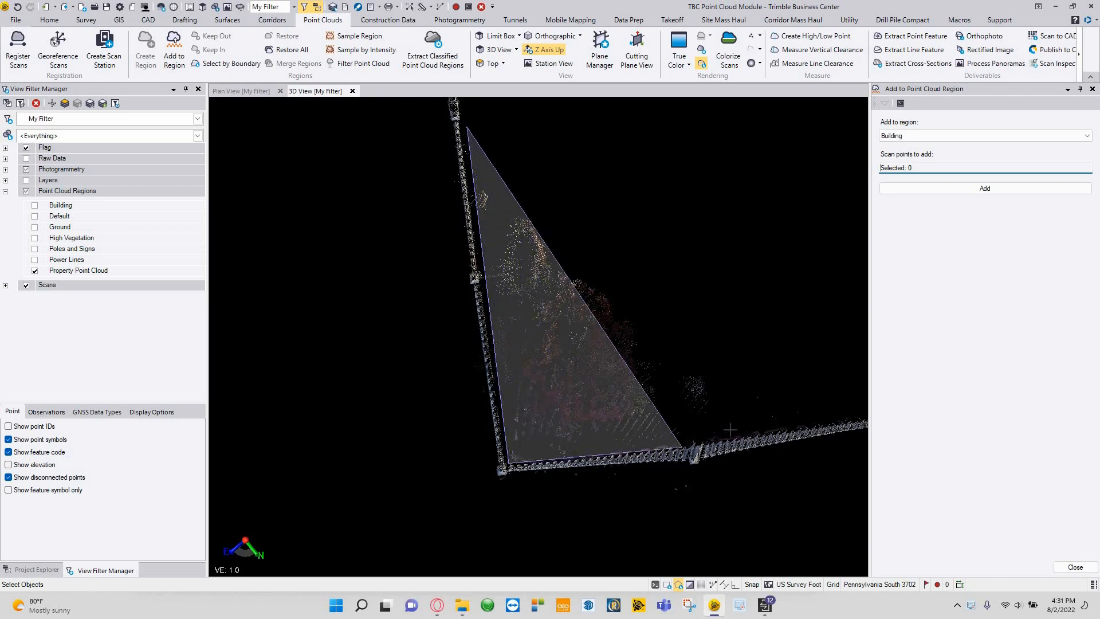
pyautogui.click(774, 317)
pyautogui.click(656, 197)
pyautogui.doubleClick(599, 170)
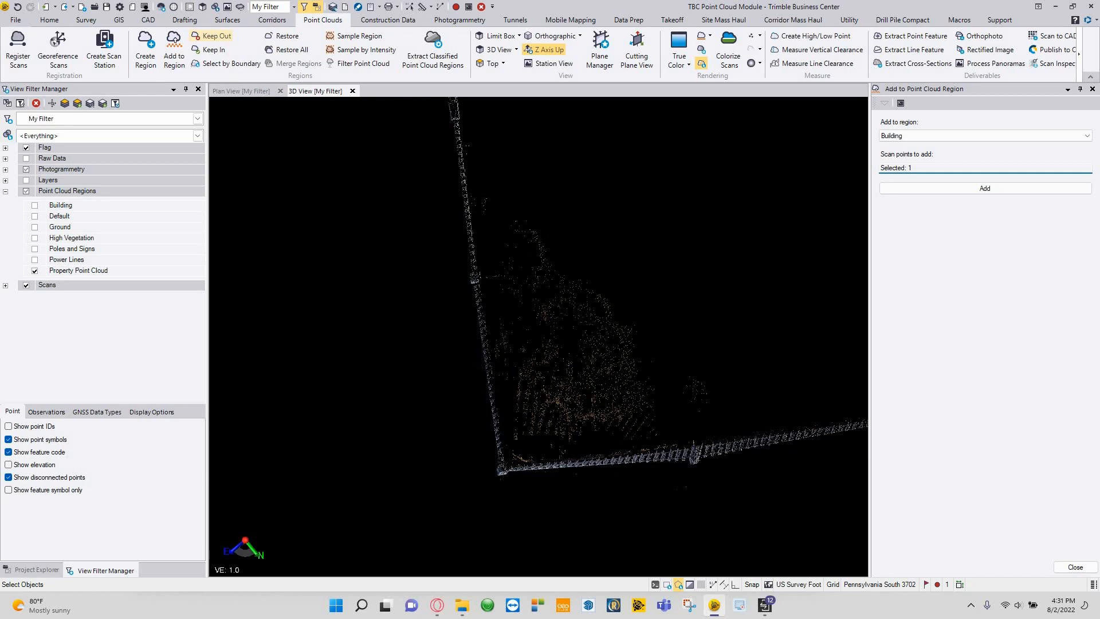
pyautogui.click(211, 35)
# Outline the stray vegetation points beside the far end of the fence's long leg and keep them out of the view
pyautogui.scroll(-3, 561, 220)
pyautogui.moveTo(561, 220); pyautogui.dragTo(547, 492, button='middle')
pyautogui.scroll(1, 490, 355)
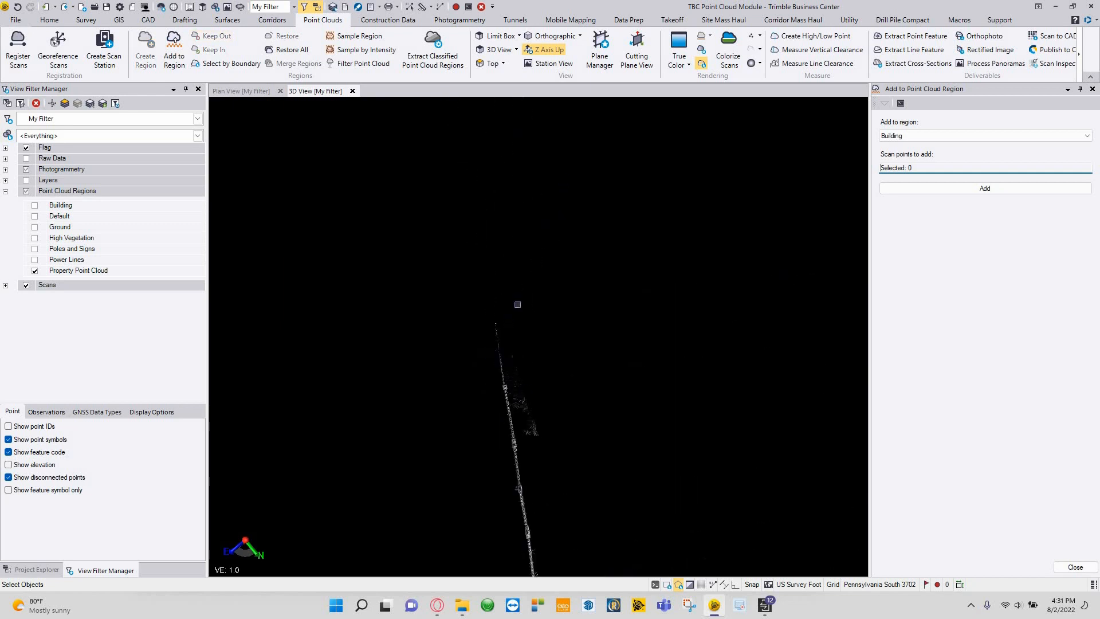
pyautogui.doubleClick(590, 313)
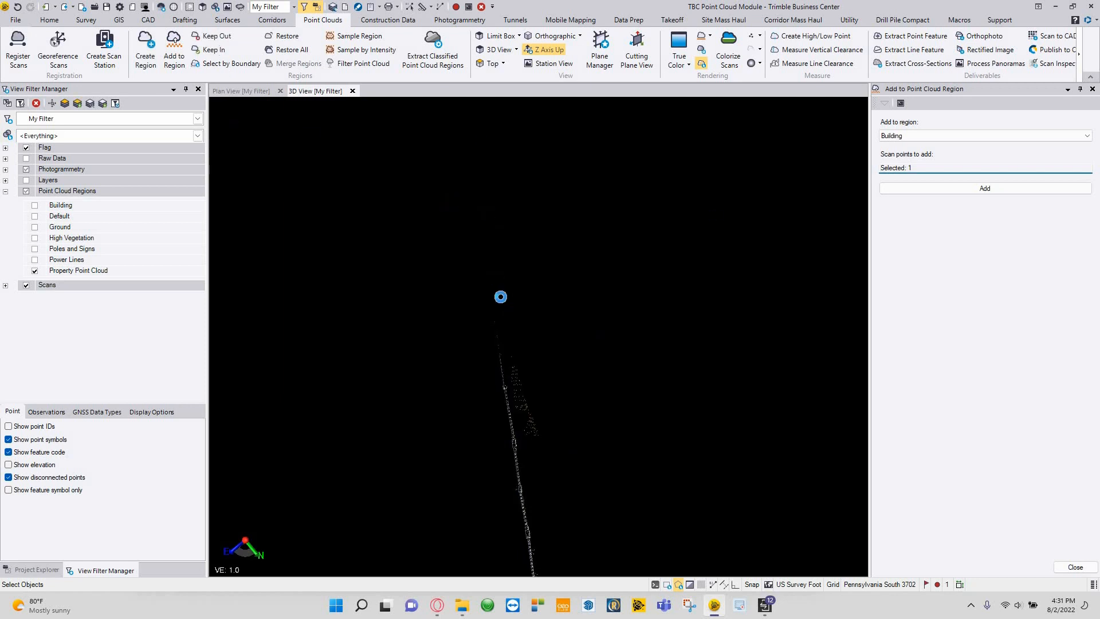
# Outline the people and stray points in front of the gap and detached fence section and keep them out of the view
pyautogui.scroll(-5, 536, 281)
pyautogui.moveTo(536, 281); pyautogui.dragTo(394, 278, button='middle')
pyautogui.scroll(3, 504, 374)
pyautogui.scroll(1, 529, 427)
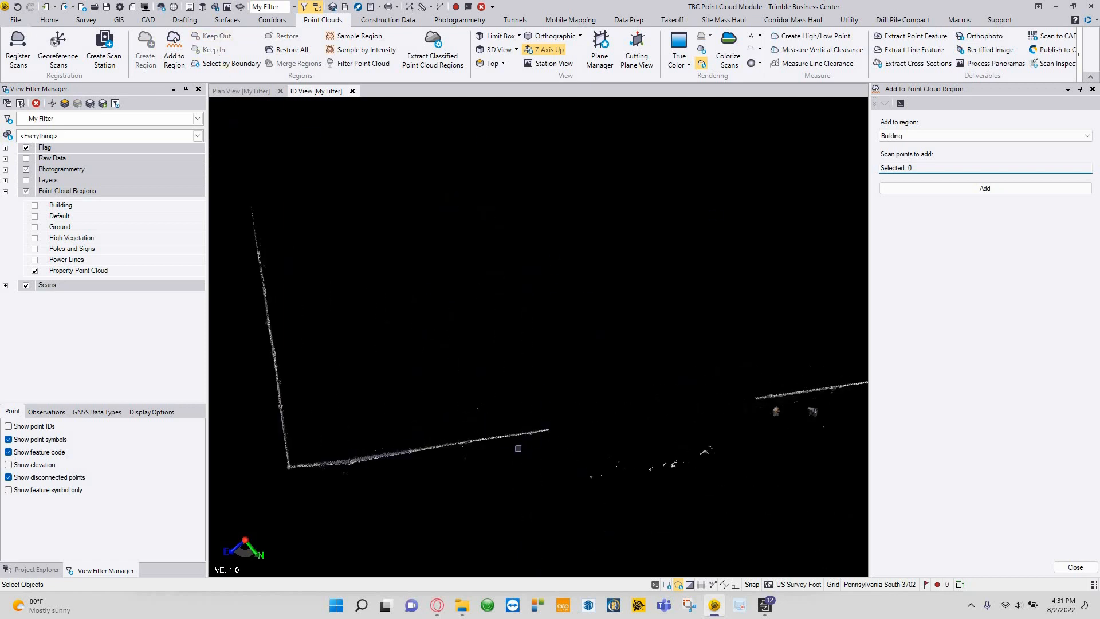
pyautogui.click(708, 374)
pyautogui.click(737, 422)
pyautogui.click(580, 496)
pyautogui.click(431, 503)
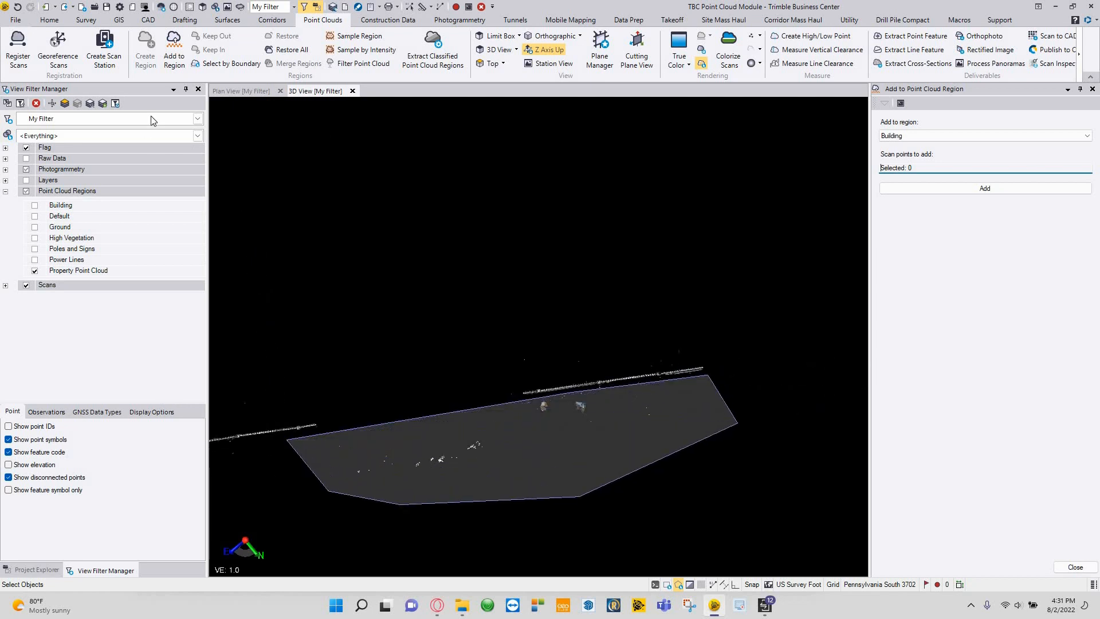
pyautogui.doubleClick(564, 343)
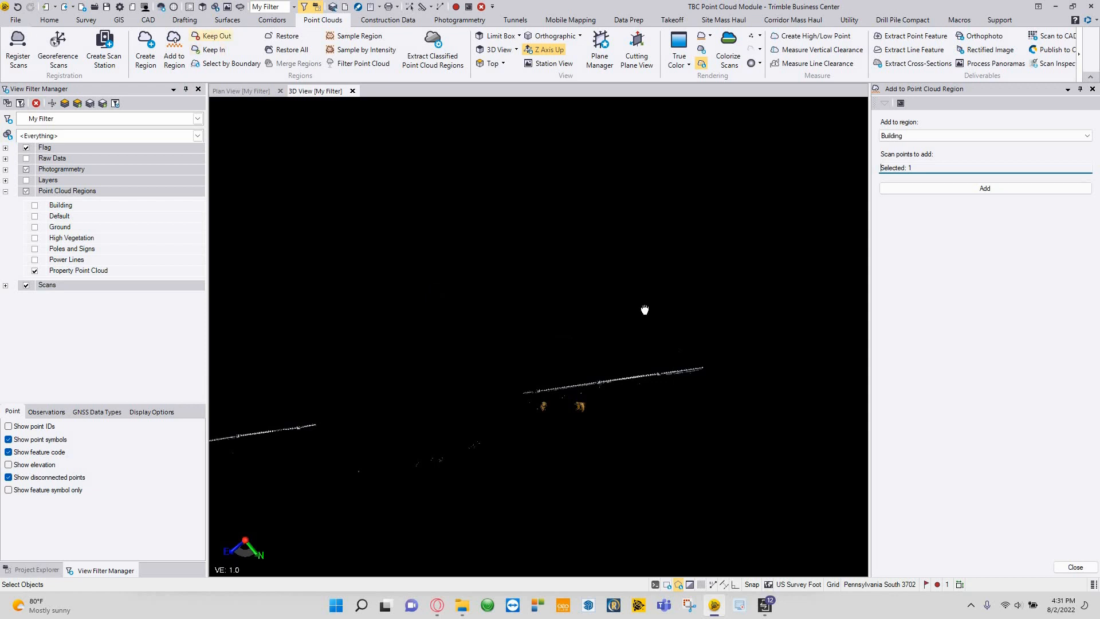
# Enclose all the isolated fence sections in a polygon selection and create a new region named FENCE from them
pyautogui.moveTo(252, 285); pyautogui.dragTo(527, 287, button='middle')
pyautogui.scroll(-5, 527, 287)
pyautogui.click(360, 177)
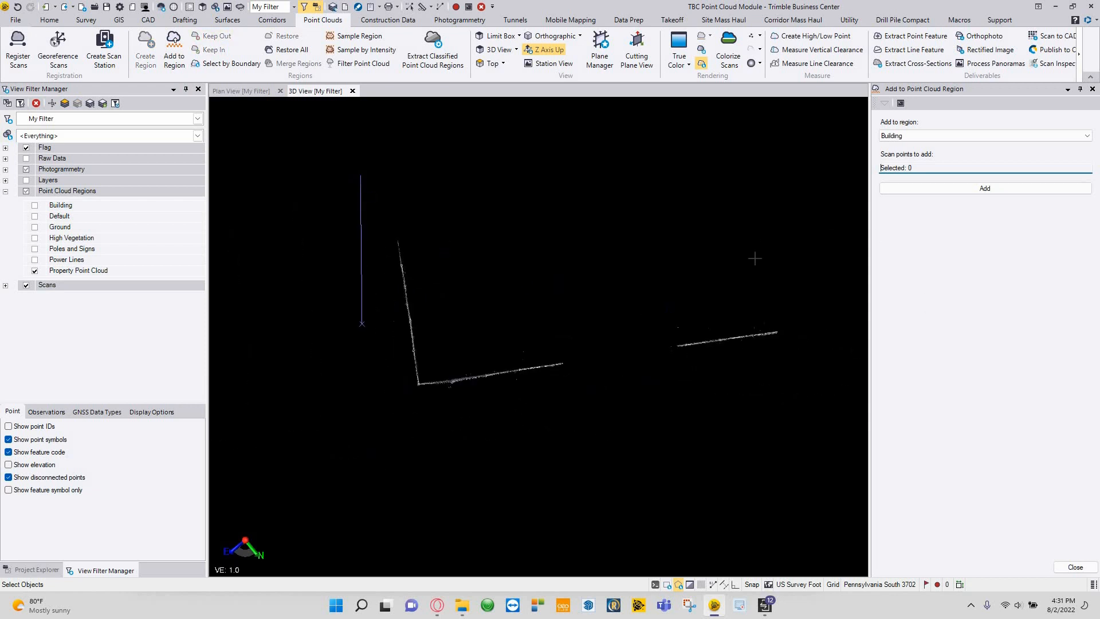
pyautogui.click(372, 424)
pyautogui.click(641, 434)
pyautogui.click(846, 325)
pyautogui.click(765, 229)
pyautogui.click(582, 185)
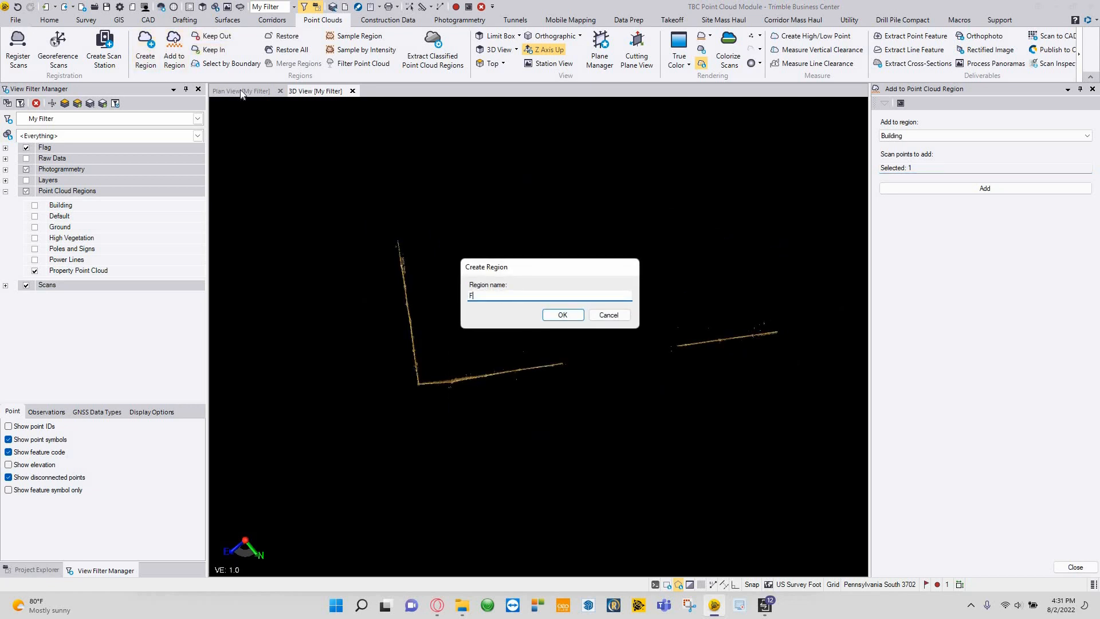
pyautogui.press('Return')
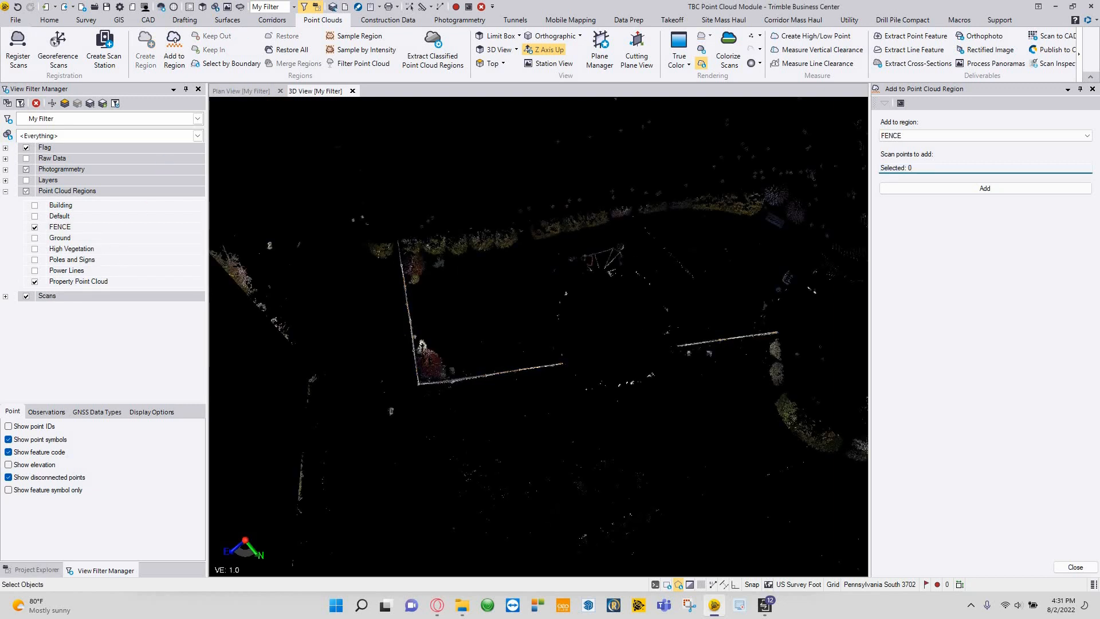
# Hide the FENCE region and outline the long curved wall beside the slope from above
pyautogui.moveTo(550, 254); pyautogui.dragTo(612, 573, button='middle')
pyautogui.moveTo(453, 296); pyautogui.dragTo(687, 312, button='middle')
pyautogui.moveTo(284, 262); pyautogui.dragTo(452, 268, button='middle')
pyautogui.scroll(-2, 452, 267)
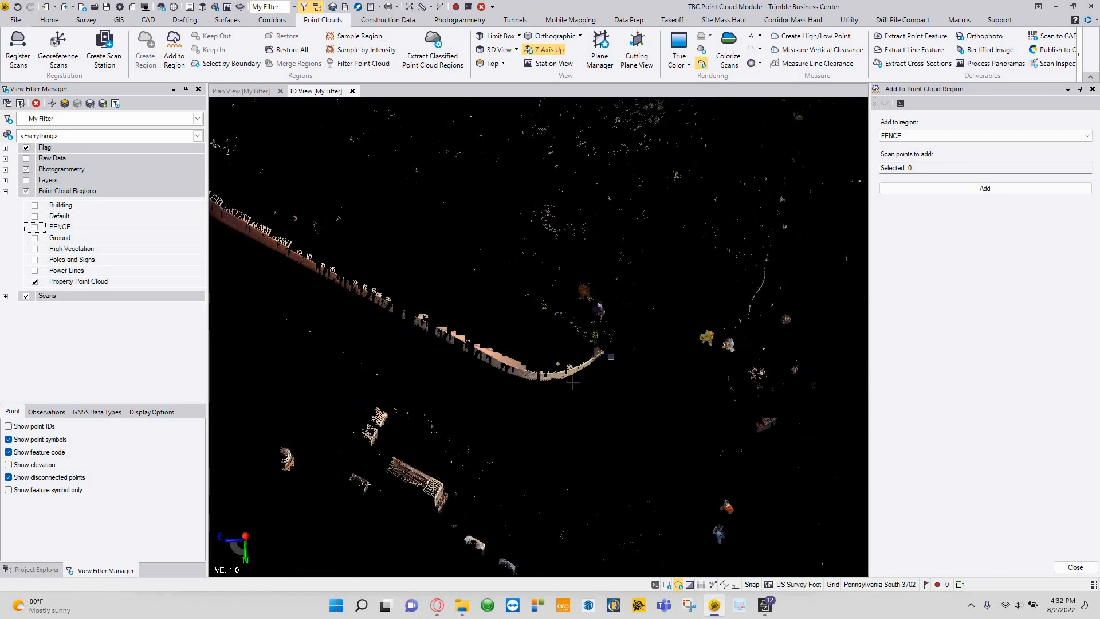
pyautogui.click(570, 384)
pyautogui.click(516, 389)
pyautogui.moveTo(314, 283); pyautogui.dragTo(565, 420, button='middle')
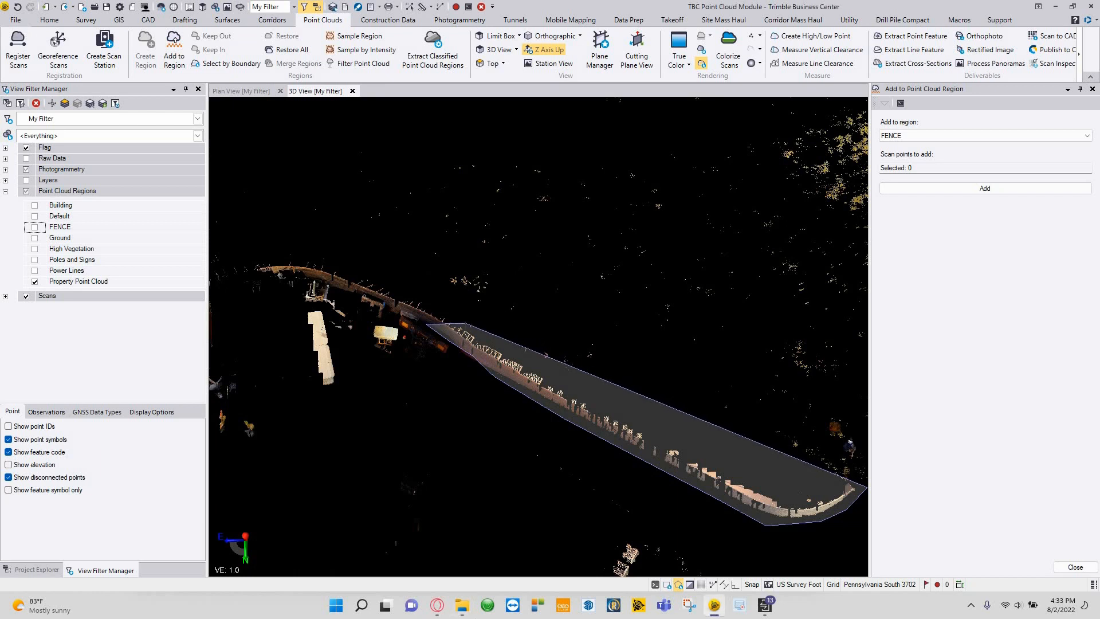
pyautogui.doubleClick(465, 323)
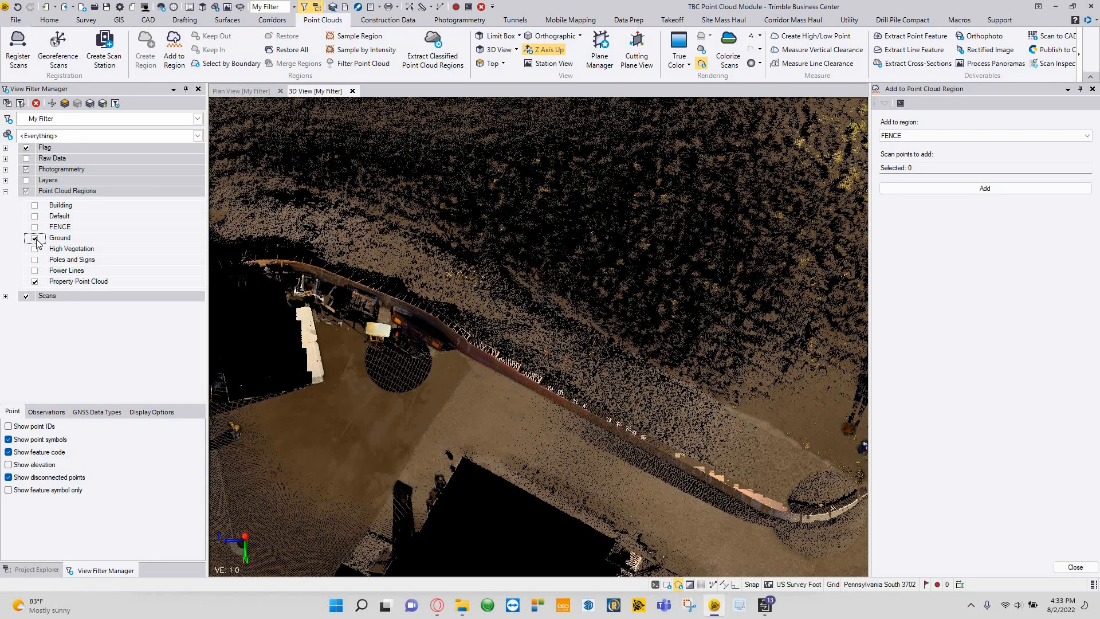
# Check the long curved wall against the ground points, then outline its near side and around its curved end
pyautogui.moveTo(482, 336)
pyautogui.mouseDown(button='middle')
pyautogui.moveTo(451, 345)
pyautogui.moveTo(459, 366)
pyautogui.mouseUp(button='middle')
pyautogui.keyDown('shift'); pyautogui.moveTo(445, 326); pyautogui.dragTo(445, 328, button='middle'); pyautogui.keyUp('shift')
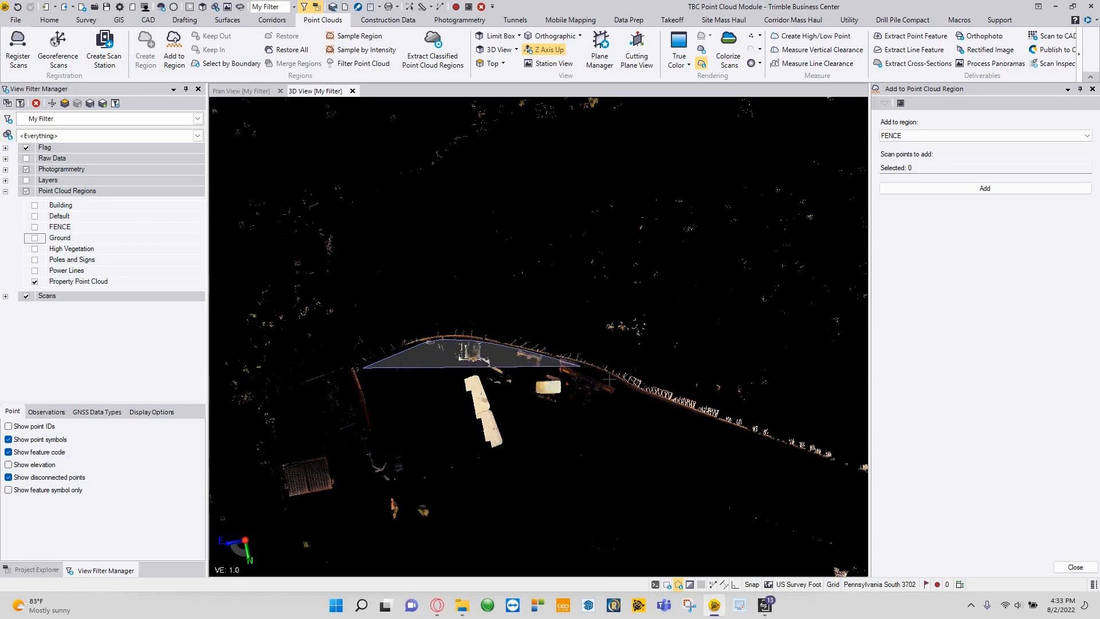
pyautogui.moveTo(707, 419); pyautogui.dragTo(349, 318, button='middle')
pyautogui.click(578, 404)
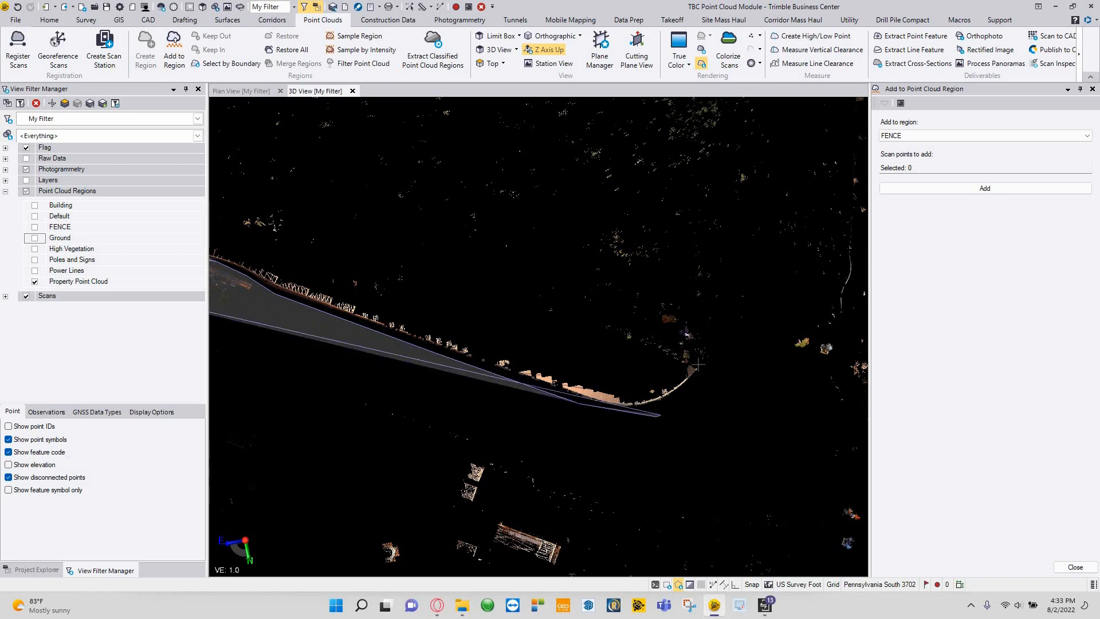
pyautogui.click(655, 416)
pyautogui.click(696, 391)
pyautogui.click(704, 367)
pyautogui.click(696, 364)
pyautogui.click(660, 367)
pyautogui.click(586, 375)
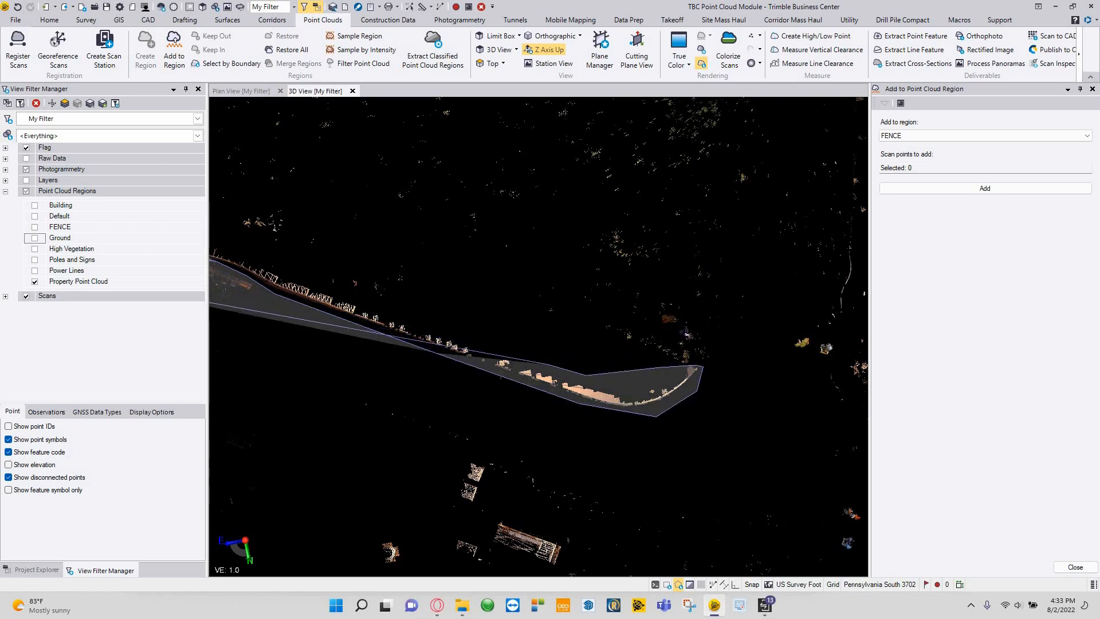
# Close the outline along the far side of the curved wall and add the enclosed points to the Ground region
pyautogui.moveTo(343, 311); pyautogui.dragTo(484, 386, button='middle')
pyautogui.click(571, 401)
pyautogui.click(484, 370)
pyautogui.click(541, 358)
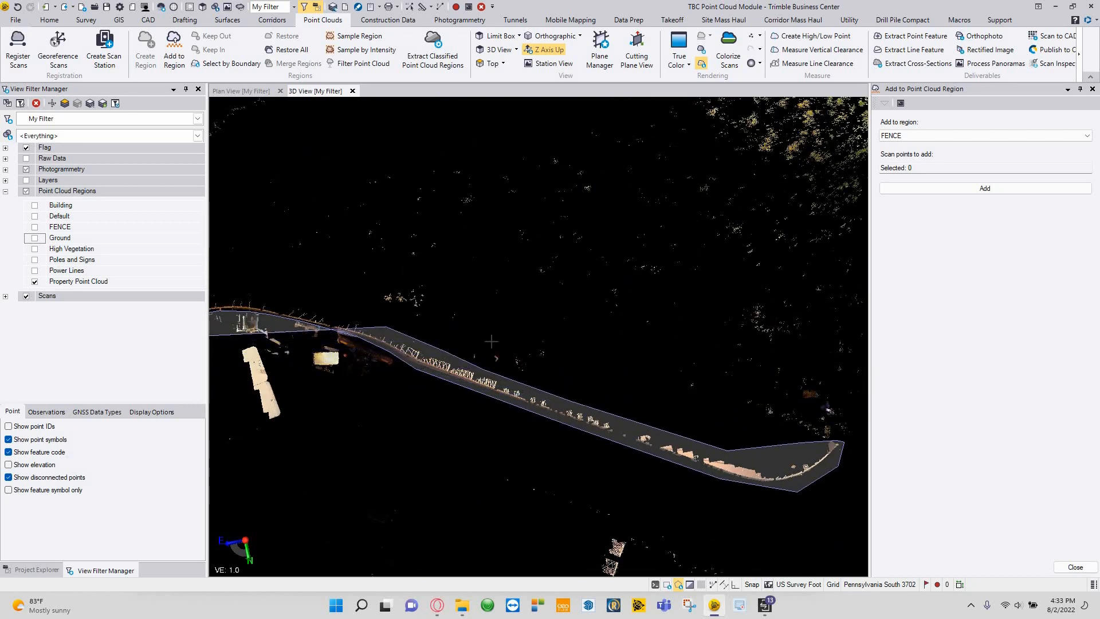
pyautogui.click(493, 343)
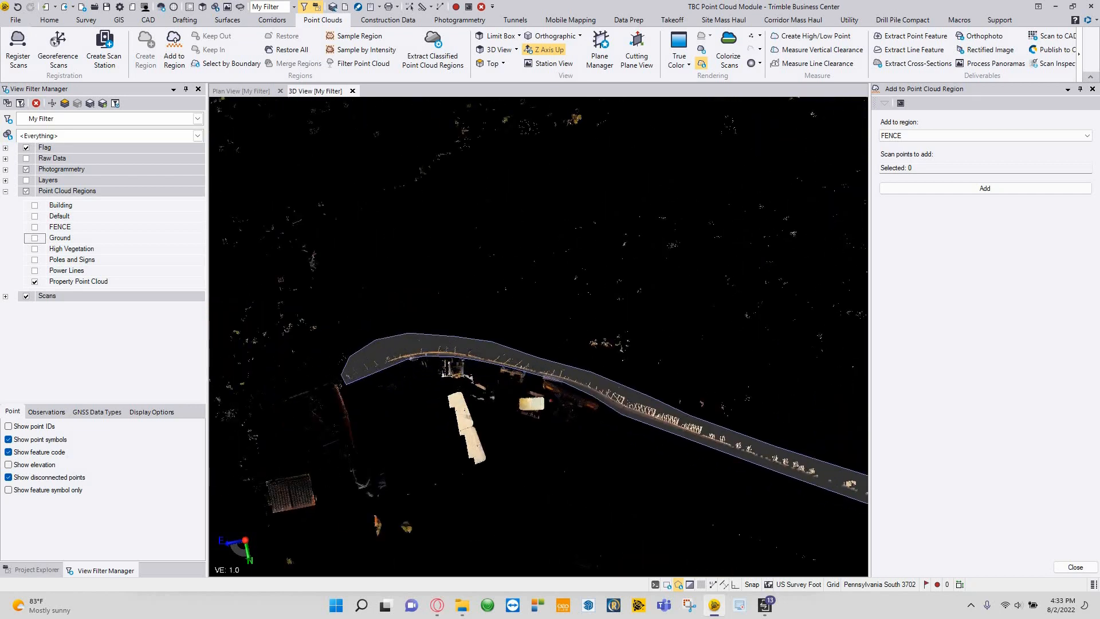
pyautogui.click(916, 136)
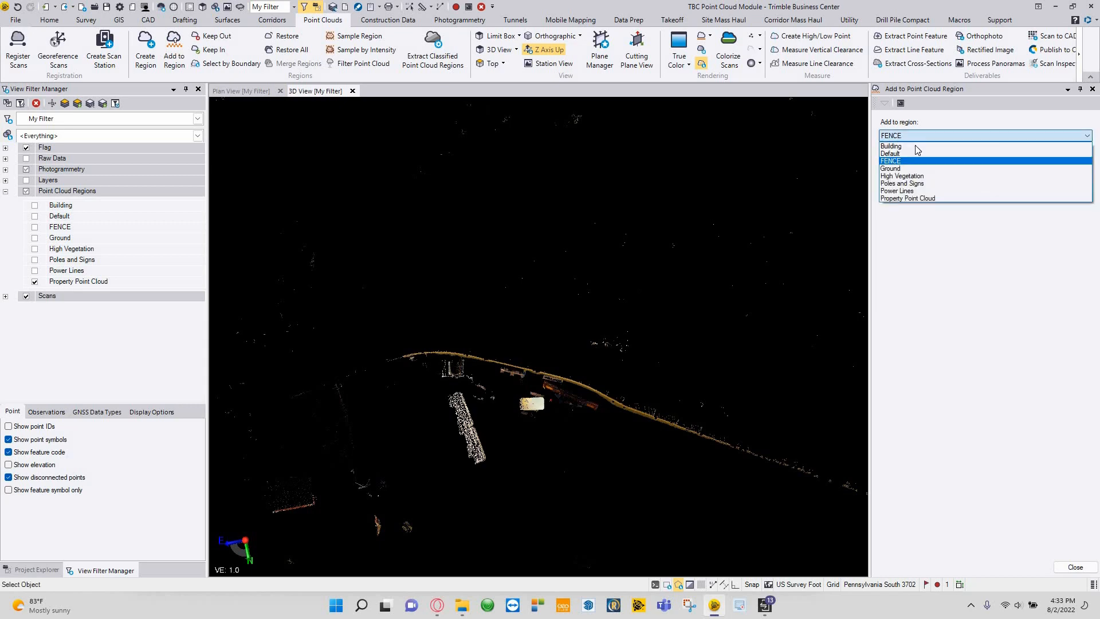
pyautogui.press('Return')
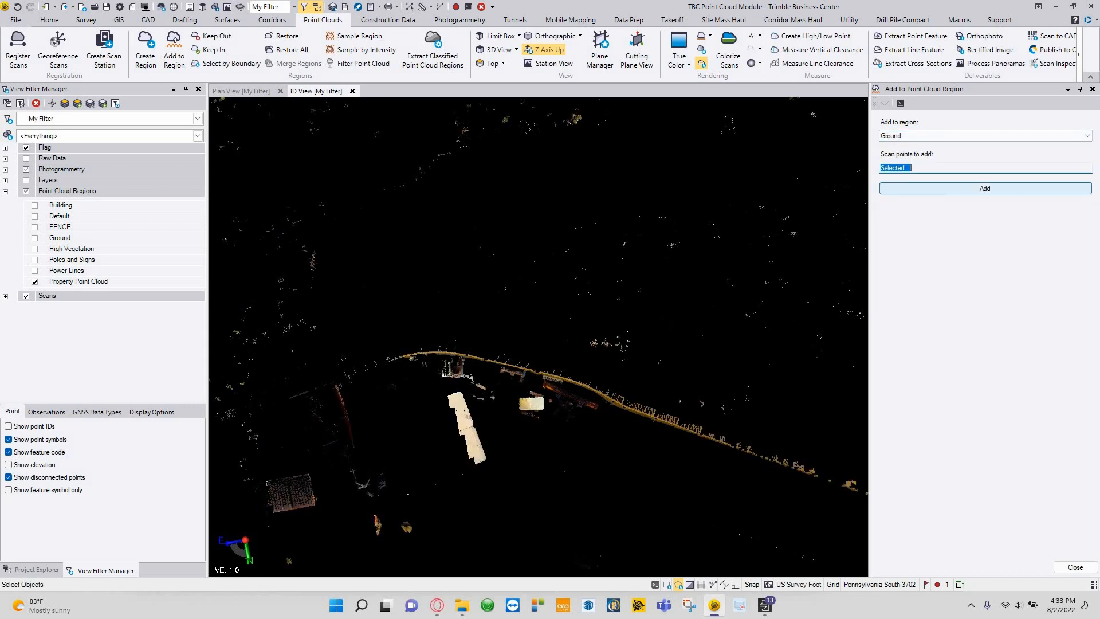
# Enclose the gray S-curved wall near the round shrubs in a polygon selection and add it to the Ground region
pyautogui.moveTo(423, 319)
pyautogui.mouseDown(button='middle')
pyautogui.moveTo(349, 283)
pyautogui.moveTo(540, 343)
pyautogui.moveTo(246, 276)
pyautogui.moveTo(362, 276)
pyautogui.moveTo(621, 339)
pyautogui.moveTo(395, 270)
pyautogui.mouseUp(button='middle')
pyautogui.scroll(5, 518, 338)
pyautogui.scroll(-5, 709, 356)
pyautogui.scroll(-3, 435, 275)
pyautogui.moveTo(696, 372); pyautogui.dragTo(437, 348, button='middle')
pyautogui.scroll(8, 437, 349)
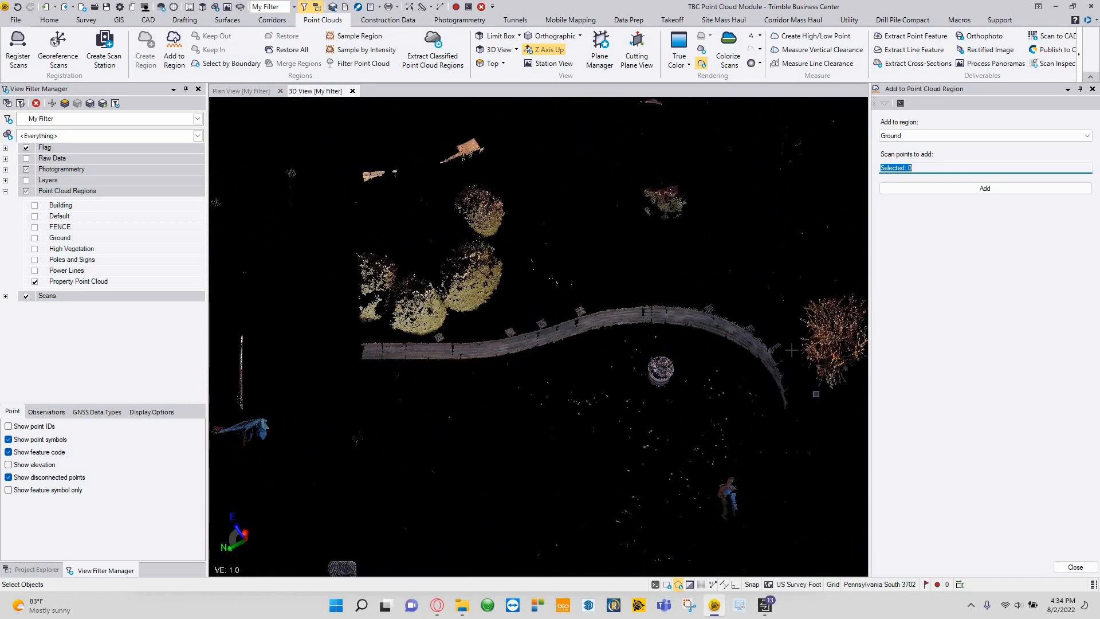
pyautogui.moveTo(536, 317)
pyautogui.mouseDown()
pyautogui.moveTo(342, 356)
pyautogui.moveTo(401, 376)
pyautogui.moveTo(515, 370)
pyautogui.moveTo(598, 347)
pyautogui.mouseUp()
pyautogui.moveTo(752, 376); pyautogui.dragTo(773, 406)
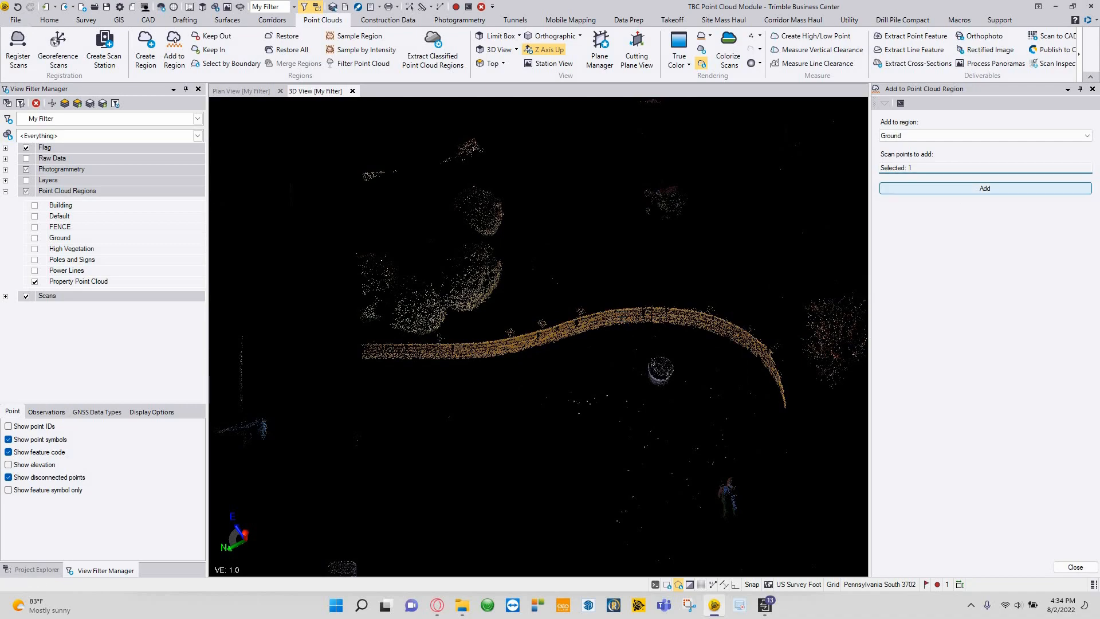
pyautogui.press('Return')
# Enclose the small U-shaped structure in a polygon selection and add it to the Building region
pyautogui.moveTo(542, 304); pyautogui.dragTo(606, 317, button='middle')
pyautogui.scroll(-5, 605, 317)
pyautogui.moveTo(540, 368); pyautogui.dragTo(295, 310, button='middle')
pyautogui.scroll(3, 500, 341)
pyautogui.moveTo(500, 341); pyautogui.dragTo(683, 343, button='middle')
pyautogui.scroll(4, 584, 309)
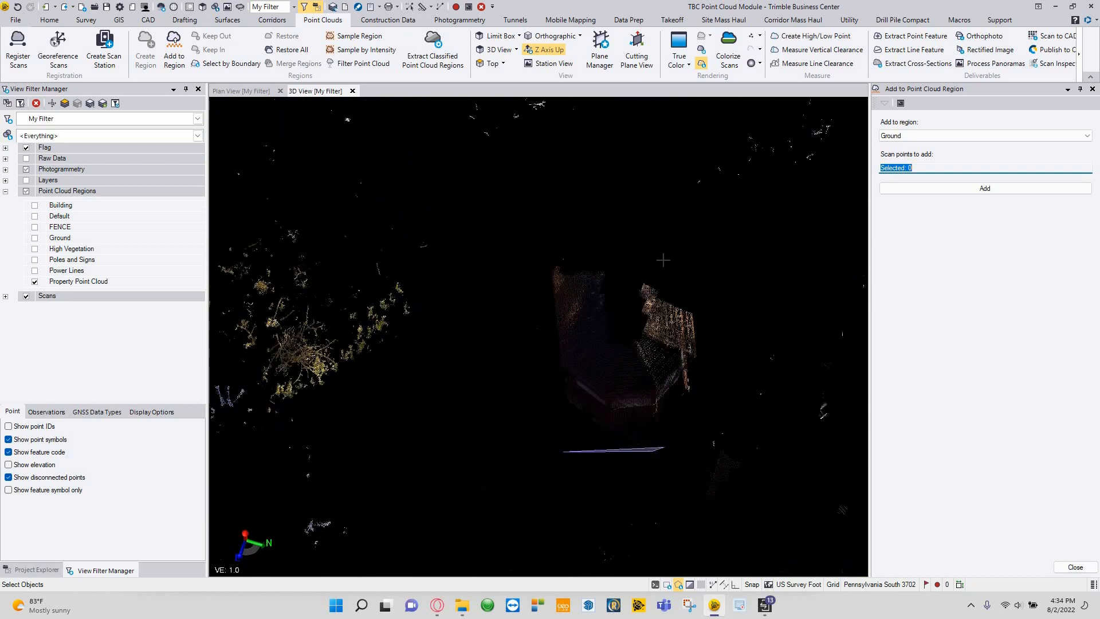
pyautogui.click(623, 246)
pyautogui.click(558, 244)
pyautogui.click(528, 291)
pyautogui.doubleClick(517, 346)
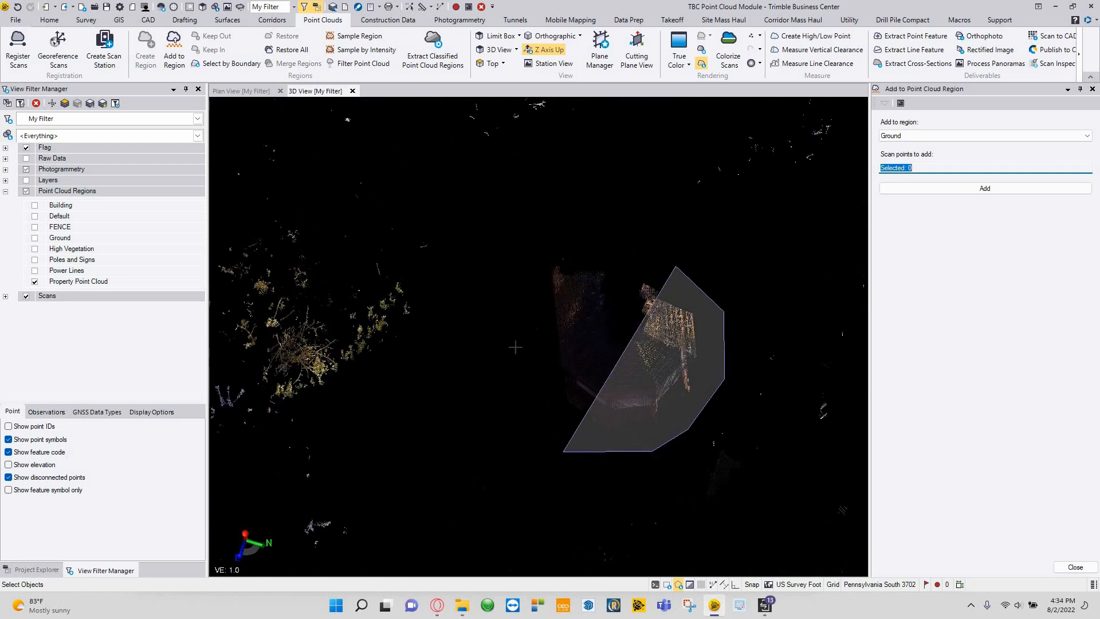
pyautogui.click(917, 137)
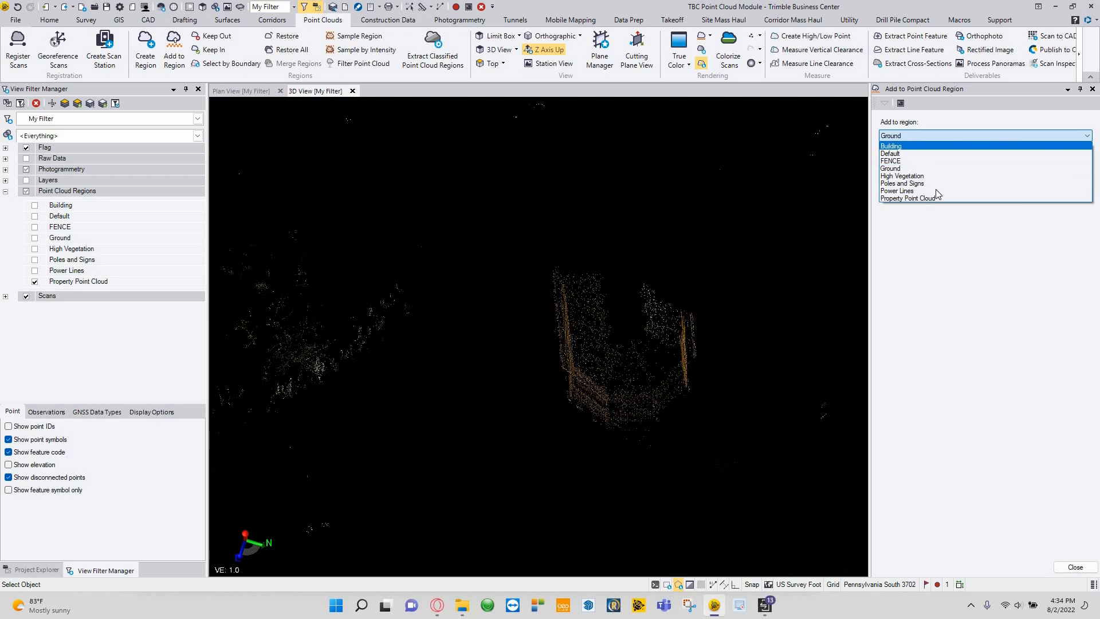
pyautogui.click(891, 146)
pyautogui.click(984, 188)
# Enclose the angled fence running to the corner of the roofed structure and add its points to the FENCE region
pyautogui.scroll(-1, 519, 346)
pyautogui.moveTo(519, 347); pyautogui.dragTo(413, 345, button='middle')
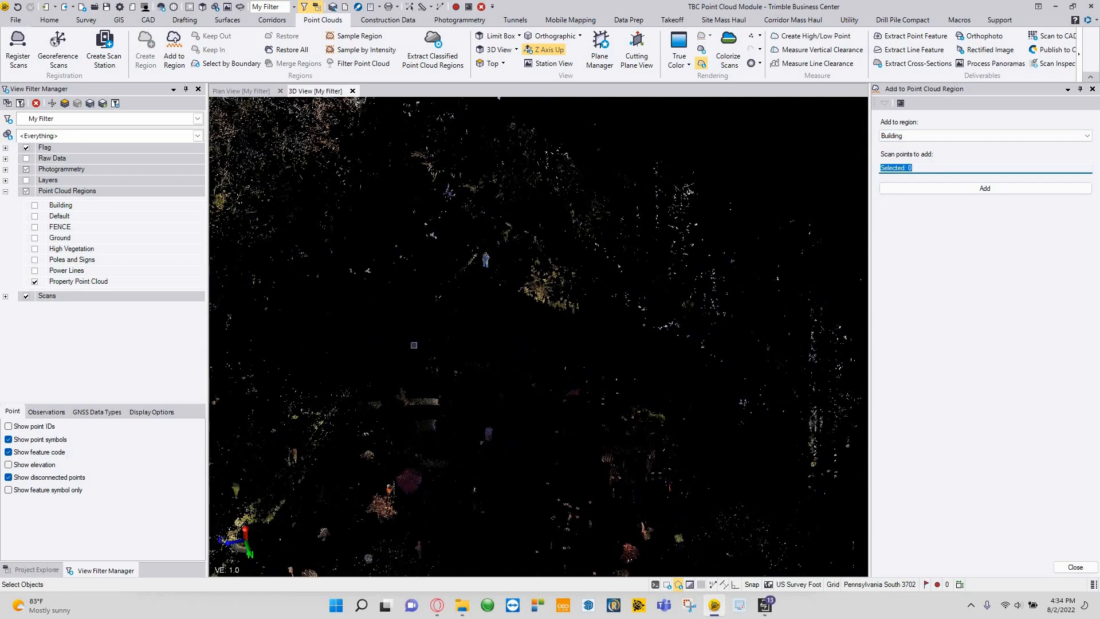
pyautogui.moveTo(477, 396); pyautogui.dragTo(714, 312, button='middle')
pyautogui.scroll(-2, 700, 313)
pyautogui.moveTo(653, 423); pyautogui.dragTo(618, 361, button='middle')
pyautogui.moveTo(333, 341); pyautogui.dragTo(456, 375, button='middle')
pyautogui.scroll(3, 429, 324)
pyautogui.moveTo(489, 291); pyautogui.dragTo(544, 442, button='middle')
pyautogui.scroll(3, 475, 370)
pyautogui.moveTo(580, 338)
pyautogui.mouseDown(button='middle')
pyautogui.moveTo(498, 413)
pyautogui.moveTo(543, 363)
pyautogui.moveTo(633, 411)
pyautogui.moveTo(619, 338)
pyautogui.moveTo(720, 375)
pyautogui.mouseUp(button='middle')
pyautogui.moveTo(418, 346); pyautogui.dragTo(452, 362, button='middle')
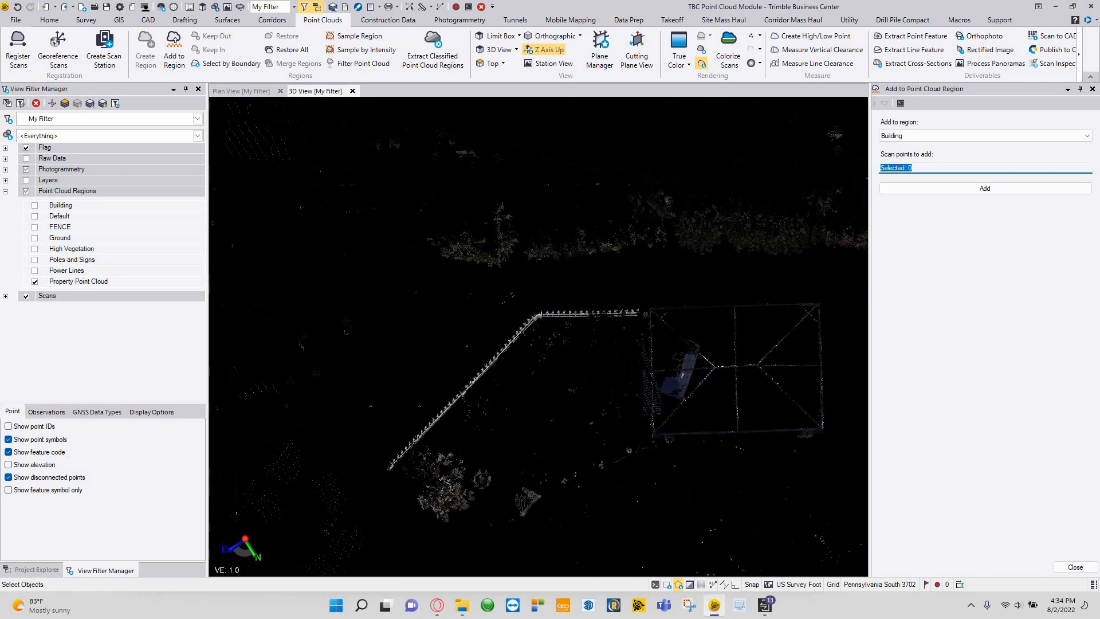
pyautogui.click(393, 423)
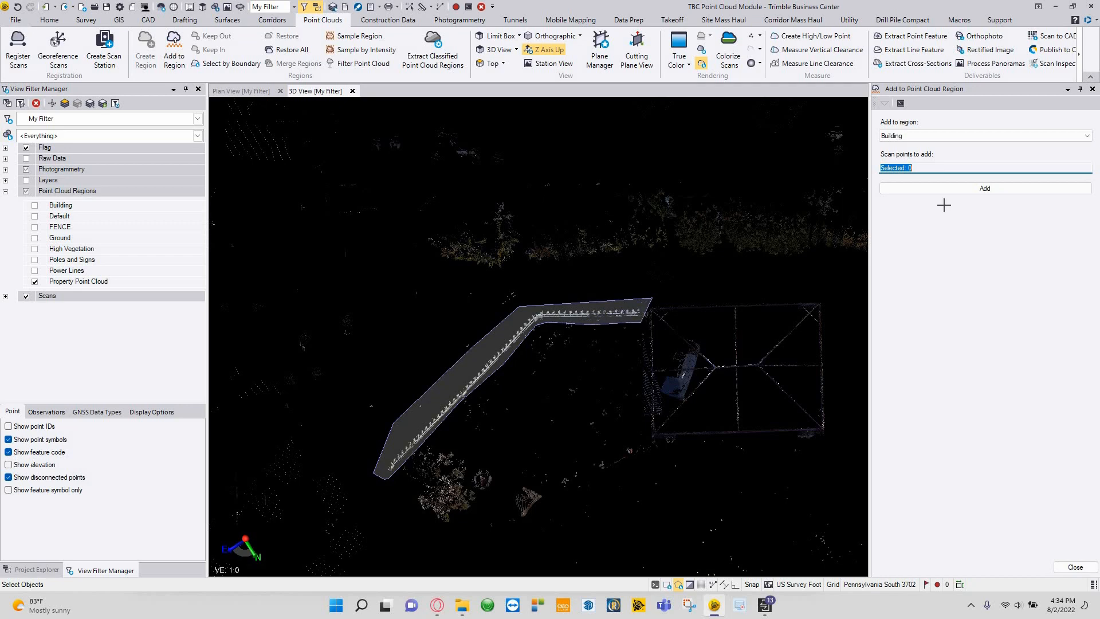
pyautogui.click(940, 135)
pyautogui.click(937, 159)
pyautogui.click(985, 188)
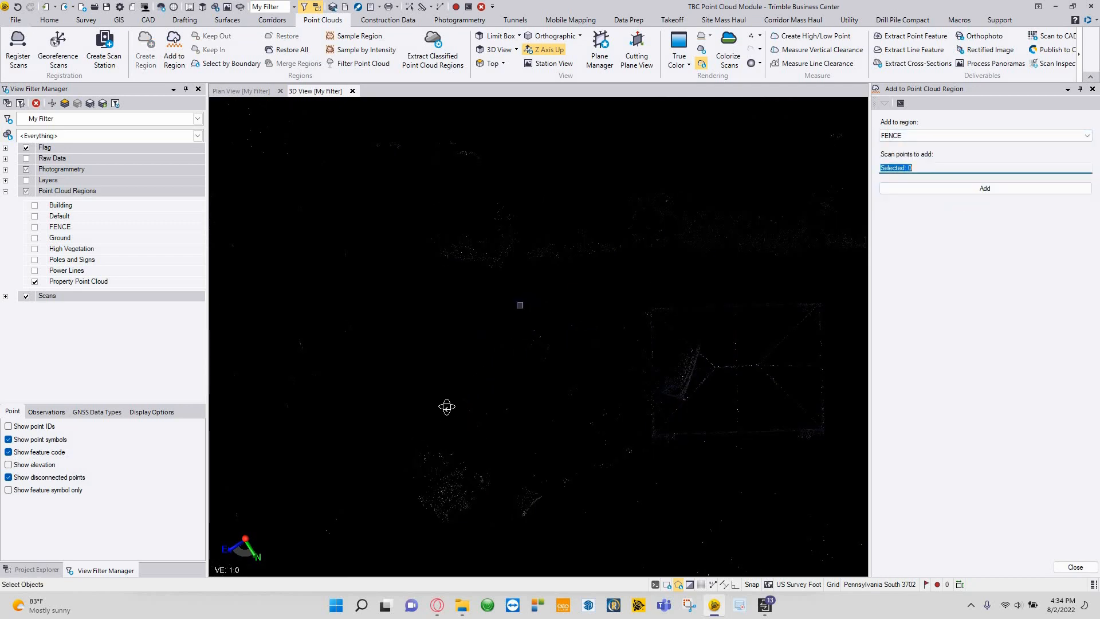
# Examine the remaining Property Point Cloud points from all sides for unclassified structures, fences or walls
pyautogui.moveTo(425, 296); pyautogui.dragTo(559, 200, button='middle')
pyautogui.moveTo(489, 358); pyautogui.dragTo(626, 503, button='middle')
pyautogui.moveTo(328, 347); pyautogui.dragTo(593, 436, button='middle')
pyautogui.moveTo(486, 369); pyautogui.dragTo(361, 409, button='middle')
pyautogui.moveTo(487, 349); pyautogui.dragTo(366, 405, button='middle')
pyautogui.moveTo(528, 334); pyautogui.dragTo(695, 114, button='middle')
pyautogui.moveTo(823, 485); pyautogui.dragTo(462, 411, button='middle')
pyautogui.scroll(-4, 562, 351)
pyautogui.moveTo(528, 244); pyautogui.dragTo(450, 435, button='middle')
pyautogui.moveTo(264, 516); pyautogui.dragTo(467, 515, button='middle')
pyautogui.scroll(4, 461, 439)
pyautogui.scroll(-5, 461, 410)
pyautogui.moveTo(824, 358); pyautogui.dragTo(559, 450, button='middle')
pyautogui.moveTo(577, 355); pyautogui.dragTo(514, 482, button='middle')
pyautogui.moveTo(575, 309); pyautogui.dragTo(564, 534, button='middle')
pyautogui.moveTo(612, 200); pyautogui.dragTo(496, 334, button='middle')
pyautogui.scroll(5, 574, 354)
pyautogui.moveTo(542, 386); pyautogui.dragTo(356, 373, button='middle')
pyautogui.moveTo(708, 352); pyautogui.dragTo(628, 368, button='middle')
pyautogui.moveTo(516, 185); pyautogui.dragTo(544, 397, button='middle')
pyautogui.moveTo(234, 153); pyautogui.dragTo(581, 307, button='middle')
pyautogui.scroll(-4, 573, 307)
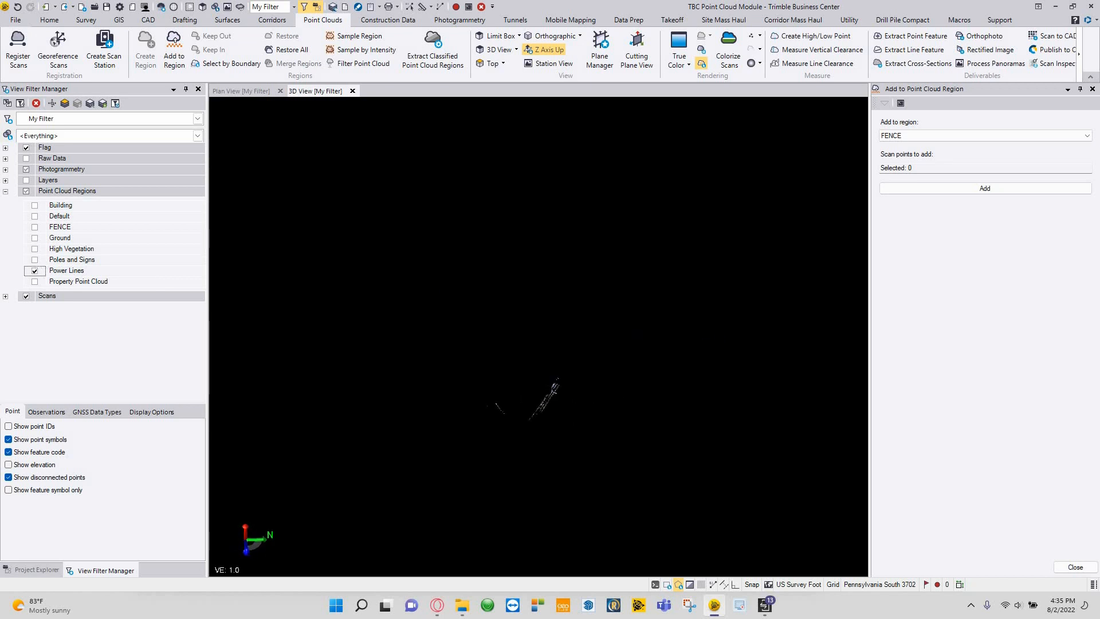
# Display the Poles and Signs and High Vegetation regions together with the Power Lines region
pyautogui.moveTo(508, 394); pyautogui.dragTo(469, 413)
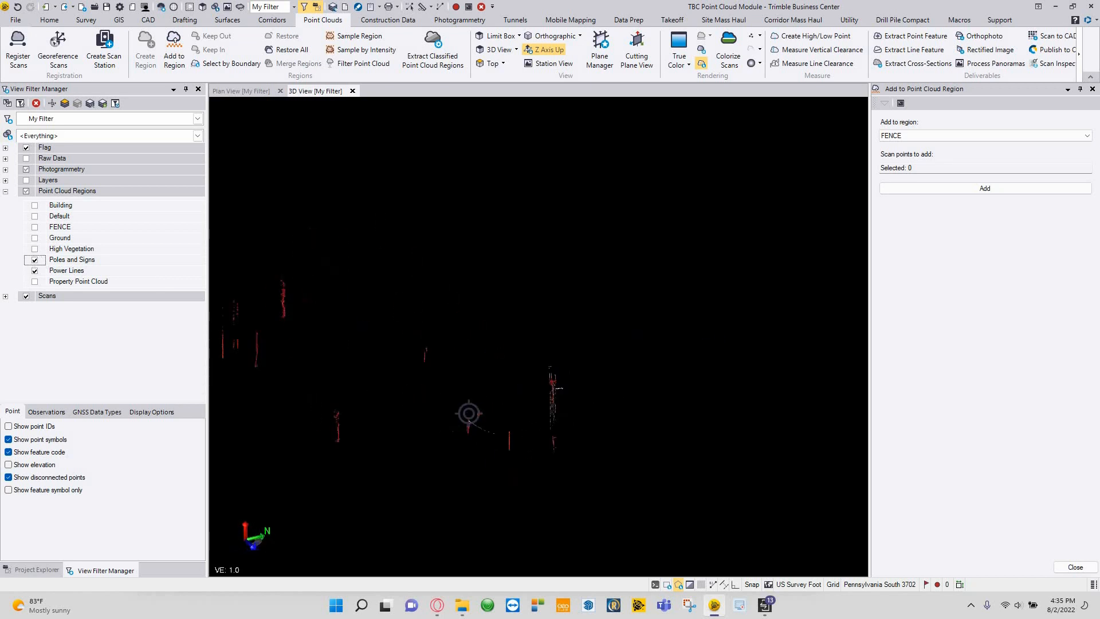
pyautogui.click(34, 260)
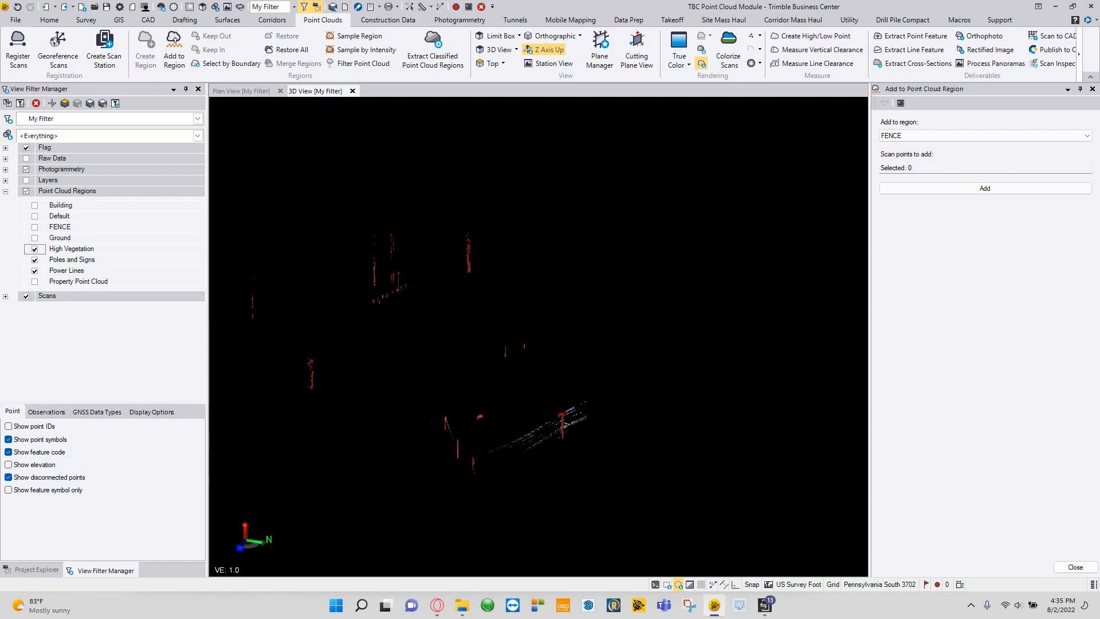
pyautogui.moveTo(345, 312); pyautogui.dragTo(604, 291, button='middle')
# Select the small arched structure standing in front of the trees and add its points to the Building region
pyautogui.scroll(3, 493, 317)
pyautogui.scroll(4, 610, 289)
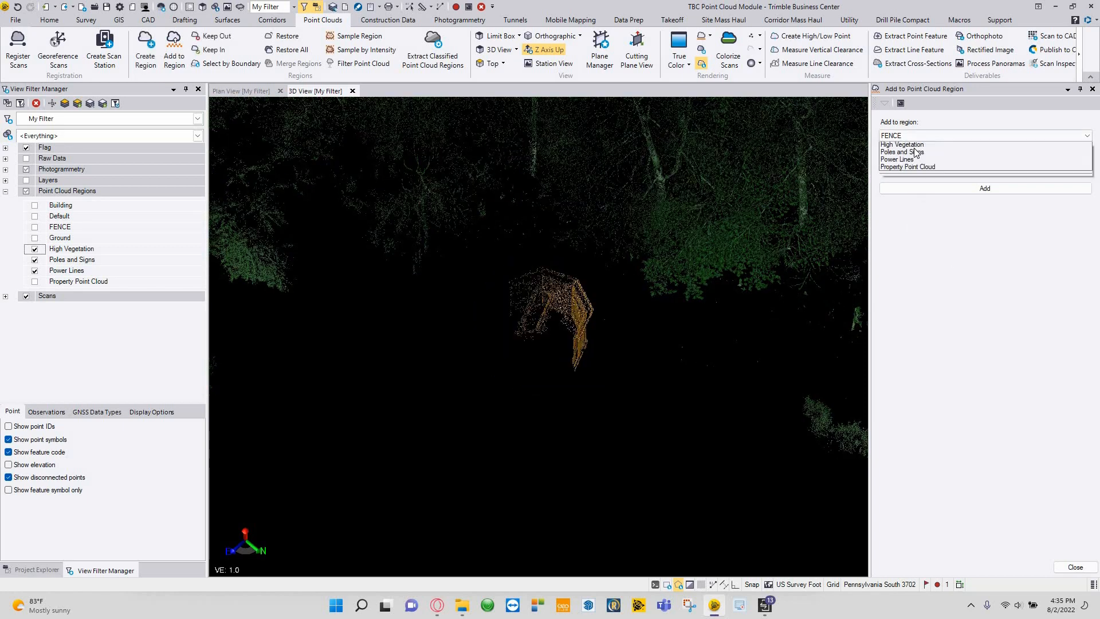
pyautogui.click(913, 146)
pyautogui.click(945, 187)
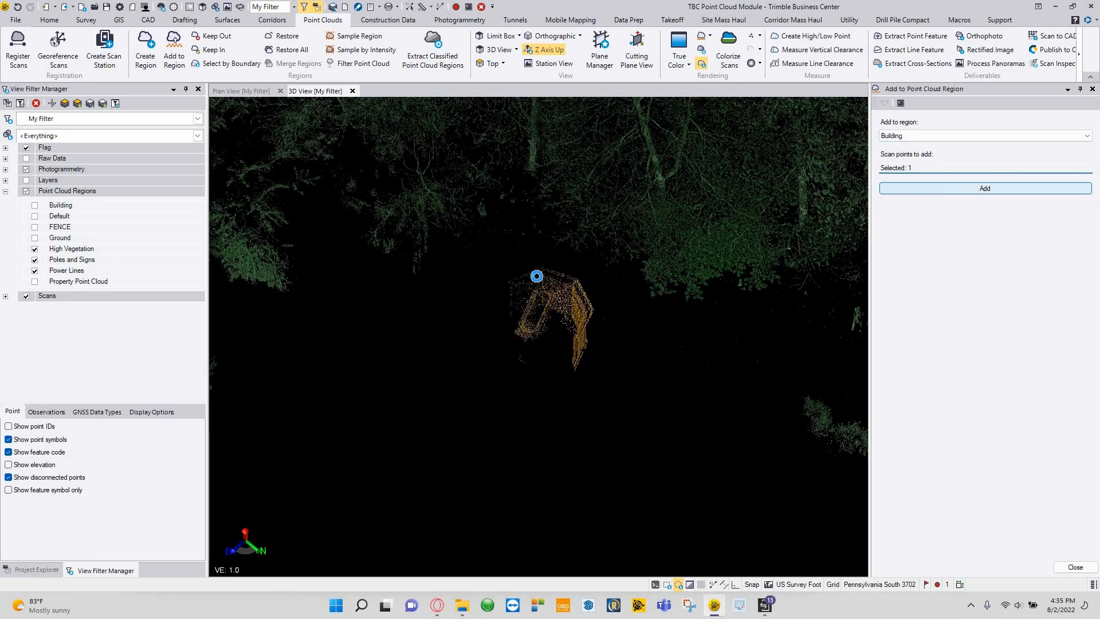
pyautogui.click(984, 188)
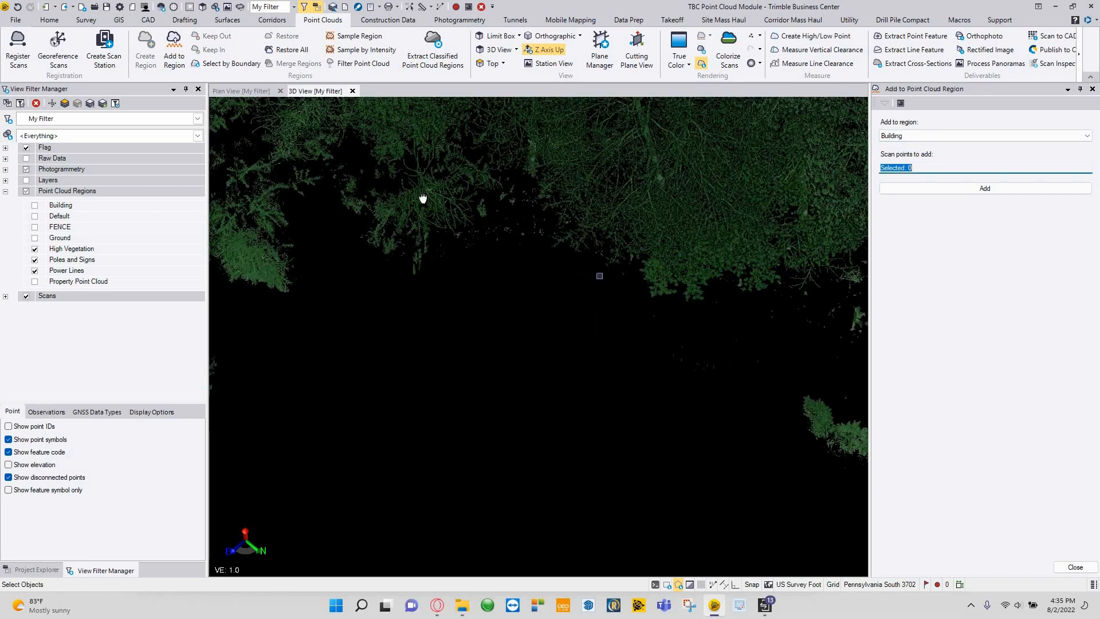
# Select the isolated vehicle misclassified as High Vegetation and add its points to the Property Point Cloud region
pyautogui.scroll(-3, 450, 221)
pyautogui.moveTo(567, 329); pyautogui.dragTo(344, 195, button='middle')
pyautogui.moveTo(862, 421); pyautogui.dragTo(732, 314, button='middle')
pyautogui.scroll(5, 732, 314)
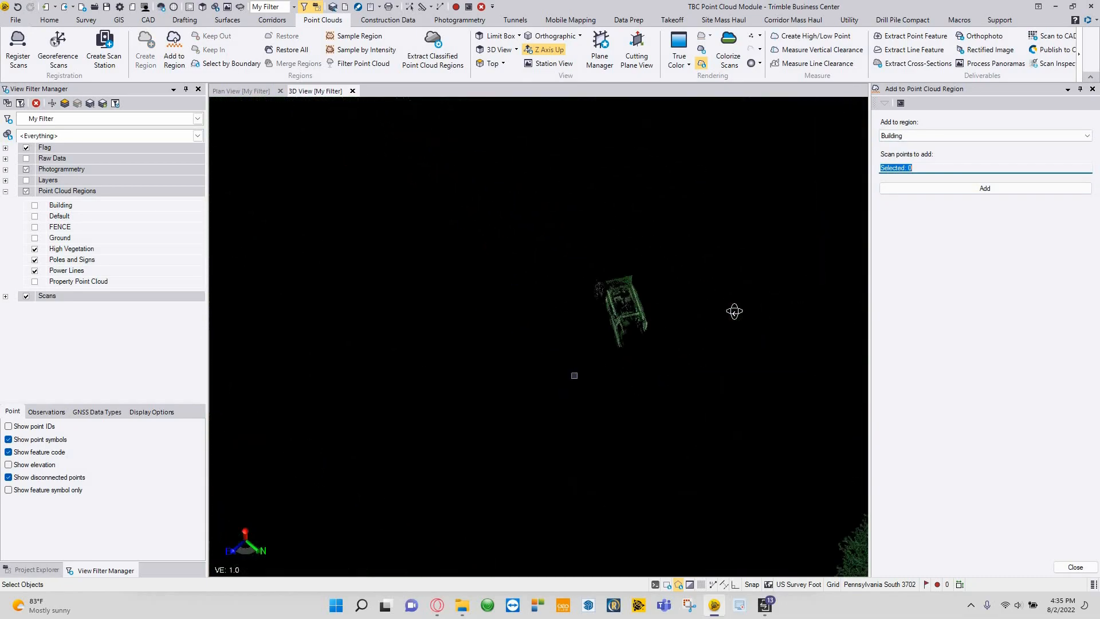
pyautogui.moveTo(602, 339); pyautogui.dragTo(737, 309, button='right')
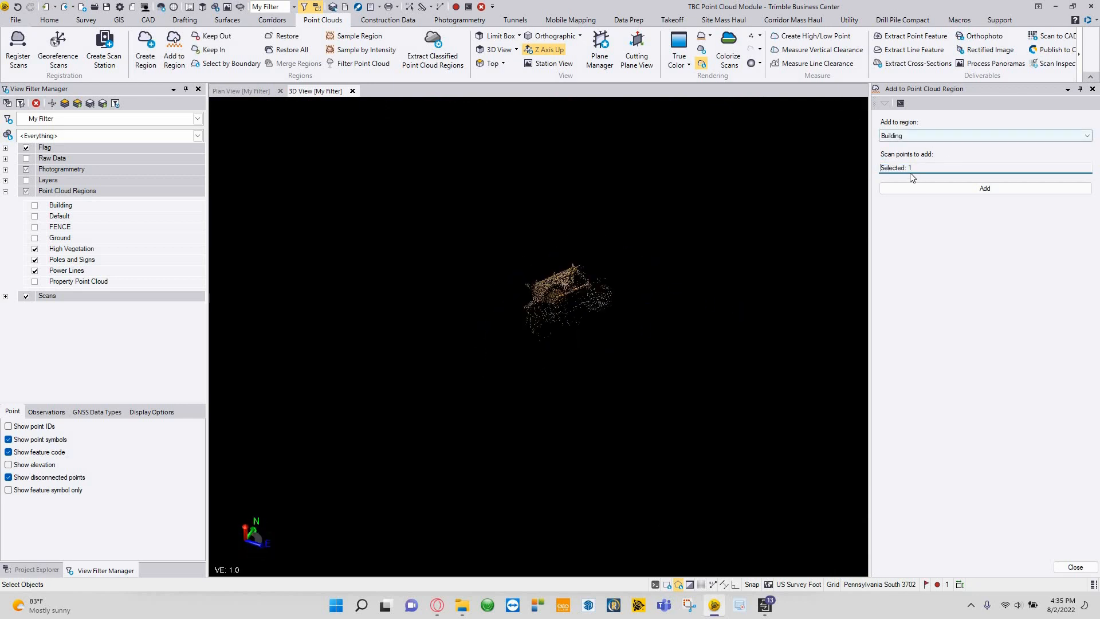
pyautogui.click(910, 136)
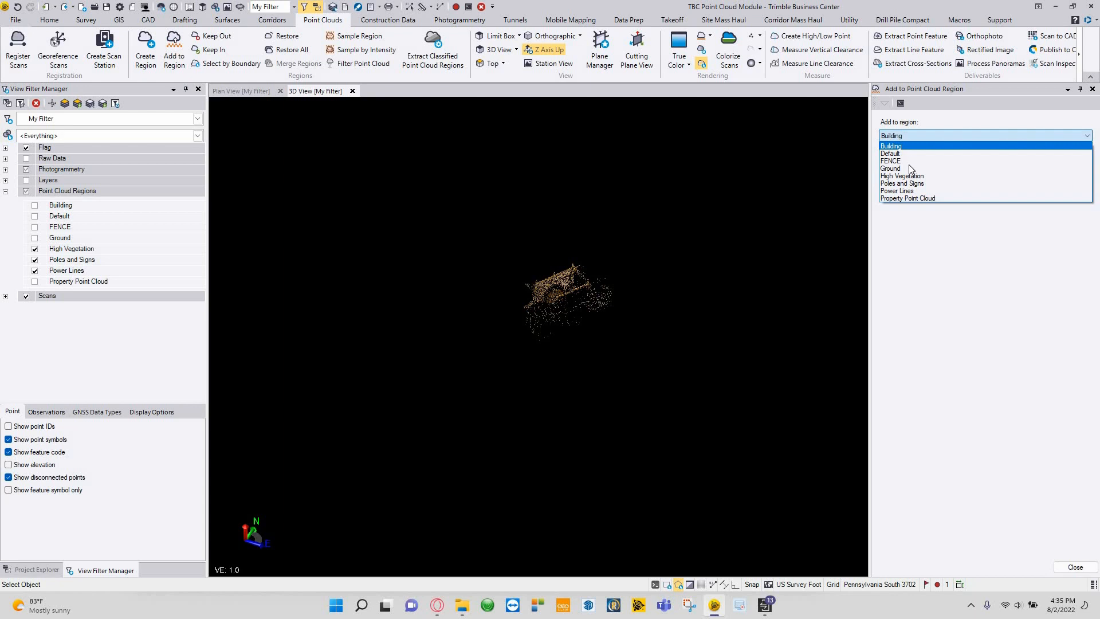
pyautogui.click(903, 197)
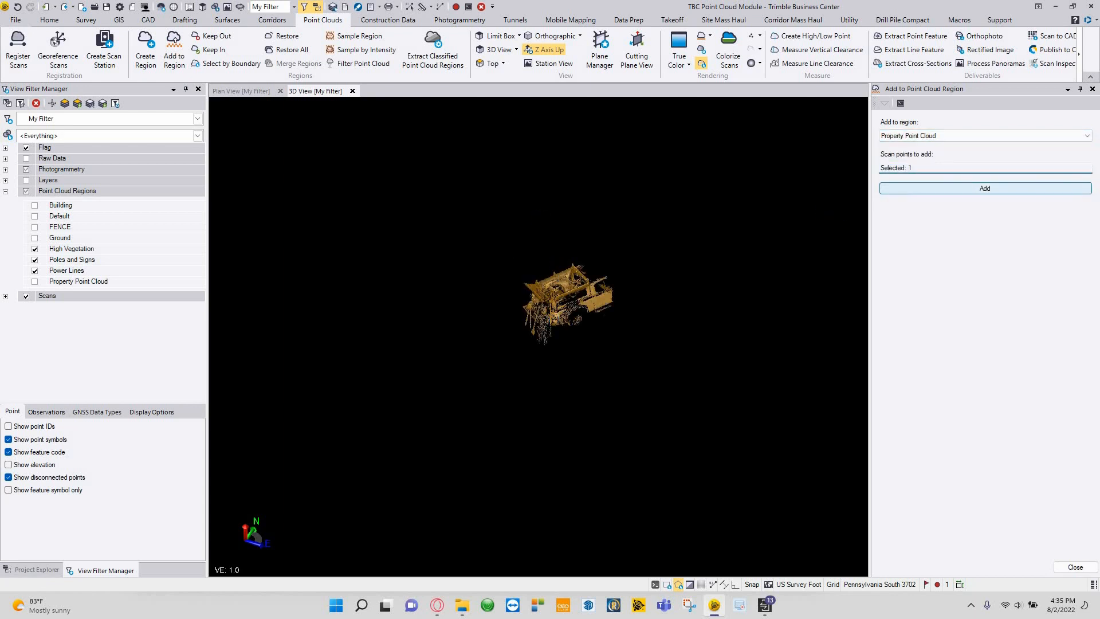
pyautogui.click(985, 187)
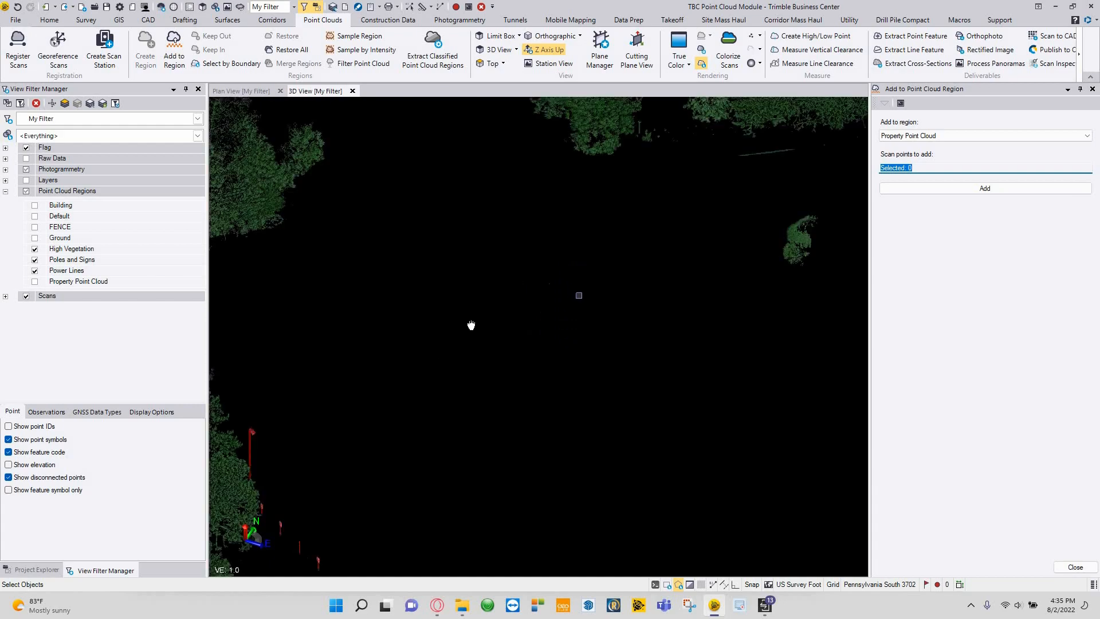
# Select the fence section beside the two standing people and add its points to the FENCE region
pyautogui.moveTo(704, 293); pyautogui.dragTo(496, 348, button='middle')
pyautogui.scroll(6, 496, 349)
pyautogui.moveTo(429, 349); pyautogui.dragTo(600, 326, button='middle')
pyautogui.scroll(-8, 601, 326)
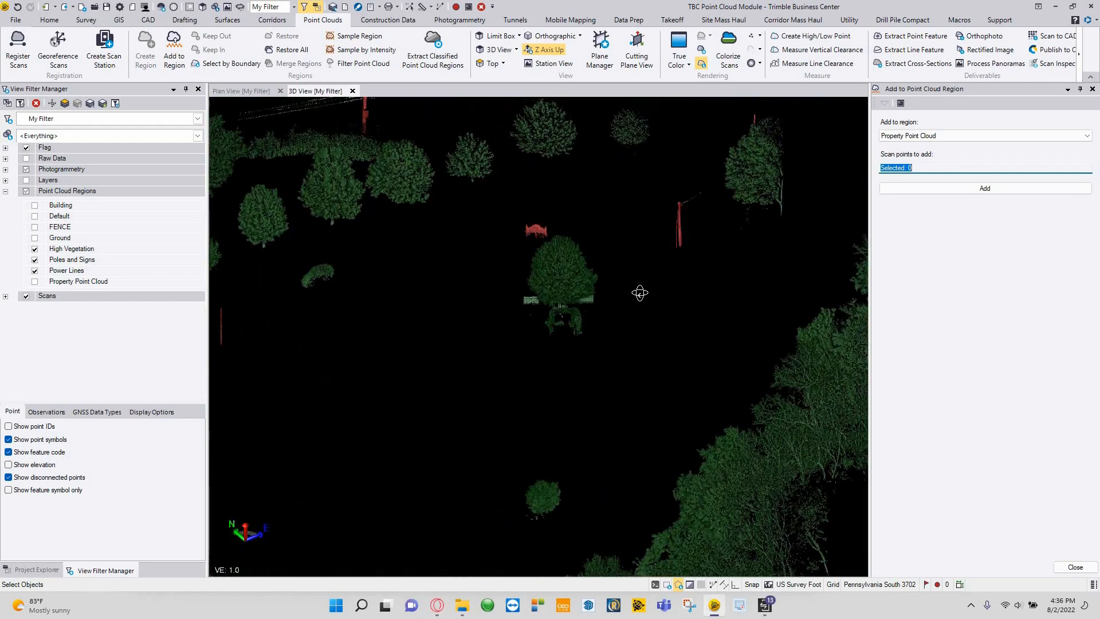
pyautogui.moveTo(537, 296); pyautogui.dragTo(722, 307, button='middle')
pyautogui.scroll(8, 555, 307)
pyautogui.moveTo(505, 316); pyautogui.dragTo(825, 303, button='middle')
pyautogui.moveTo(430, 311); pyautogui.dragTo(481, 312, button='middle')
pyautogui.moveTo(477, 306); pyautogui.dragTo(447, 314, button='middle')
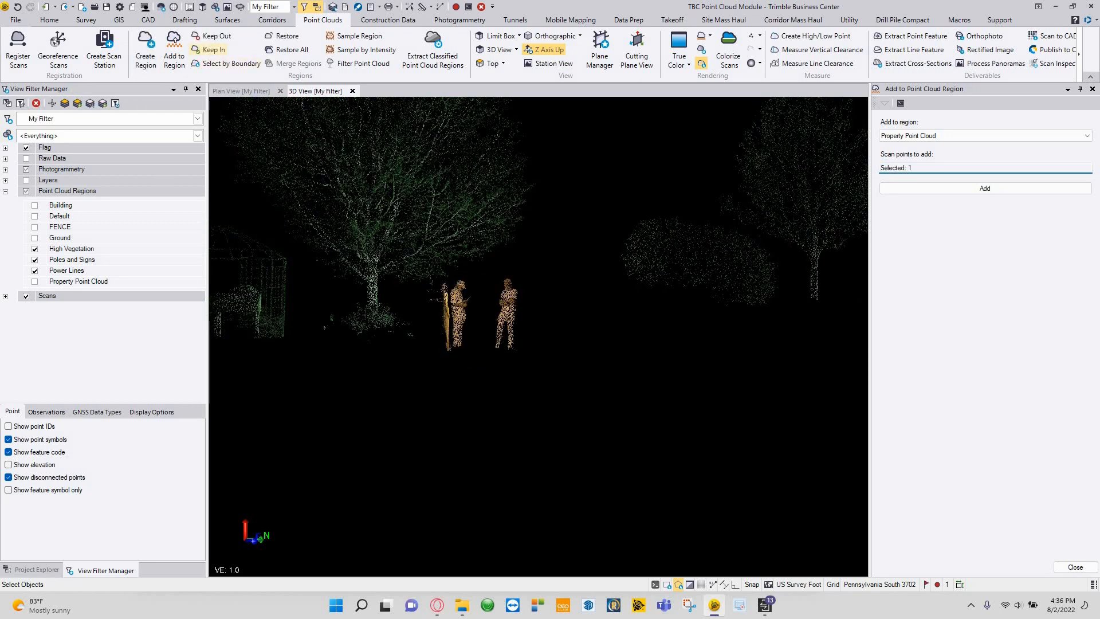
pyautogui.scroll(4, 461, 296)
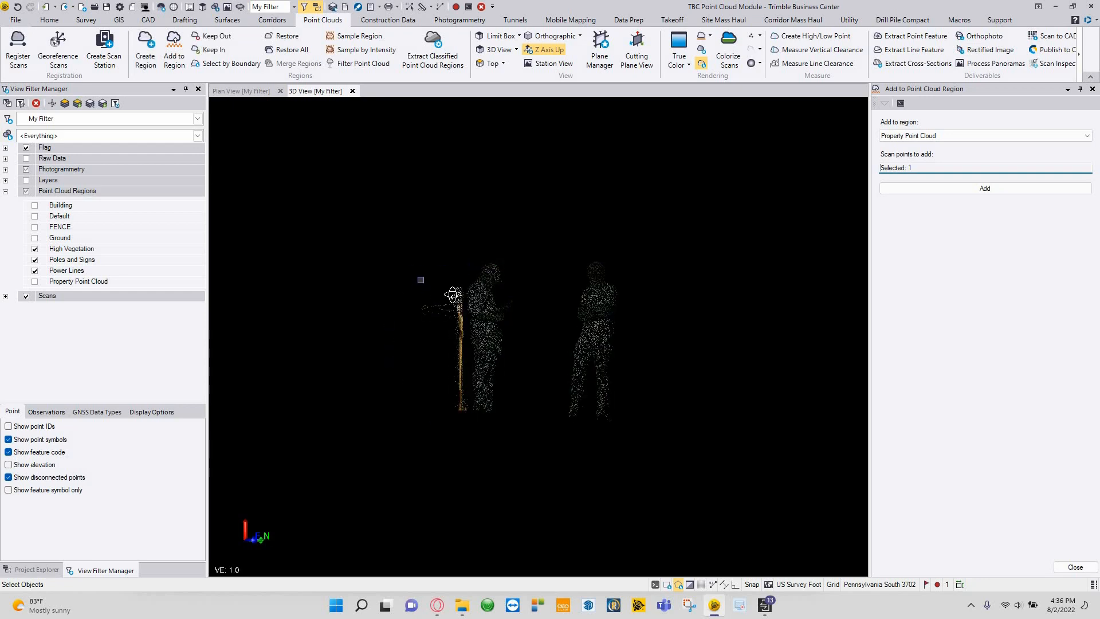
pyautogui.click(910, 136)
pyautogui.click(910, 162)
pyautogui.click(933, 188)
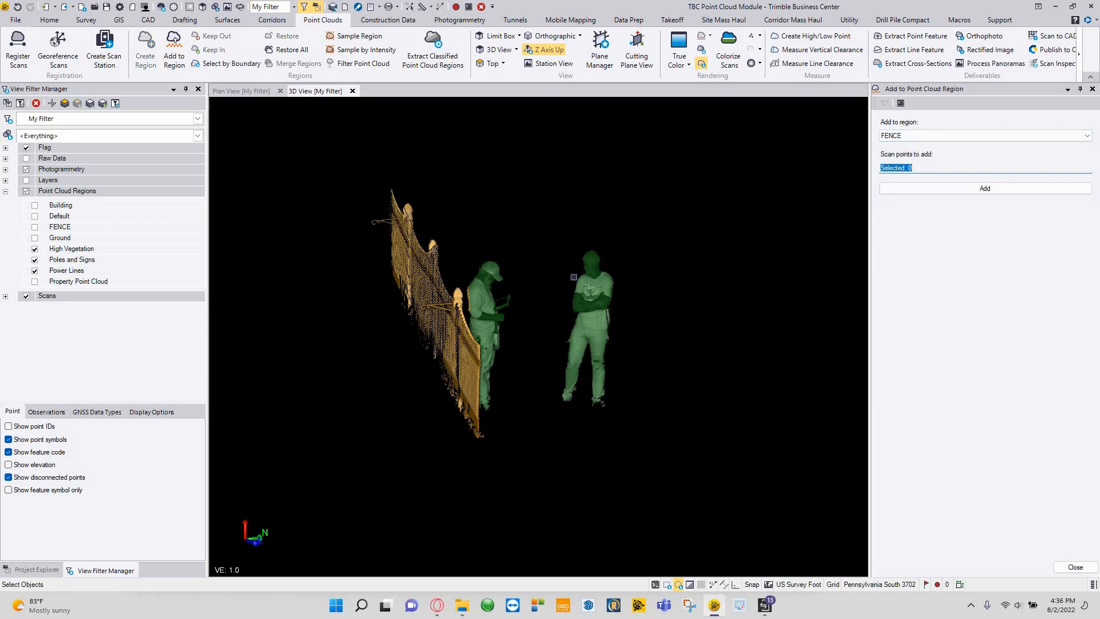
# Enclose the two standing people in a polygon selection and add them to the Property Point Cloud region
pyautogui.click(410, 379)
pyautogui.click(431, 416)
pyautogui.click(520, 464)
pyautogui.click(661, 422)
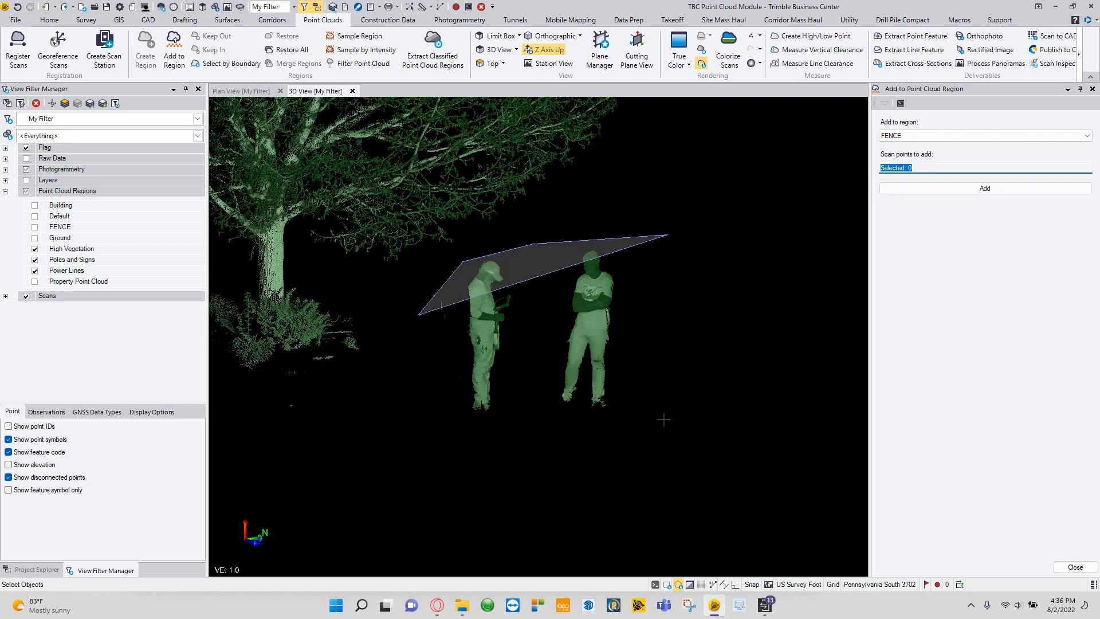
pyautogui.click(933, 138)
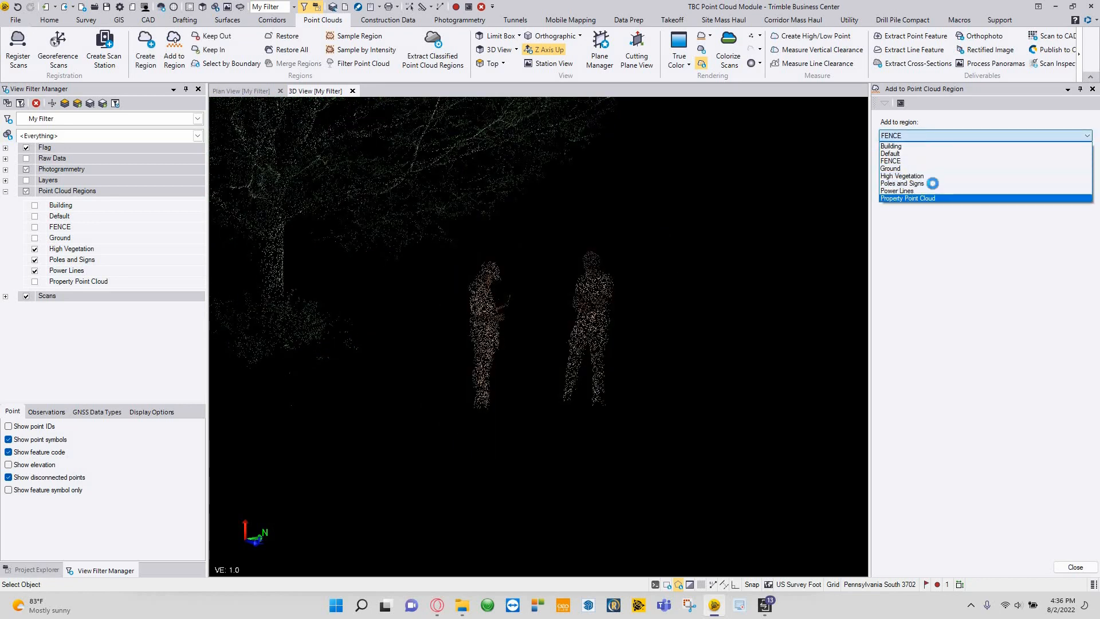
pyautogui.click(931, 198)
pyautogui.click(985, 189)
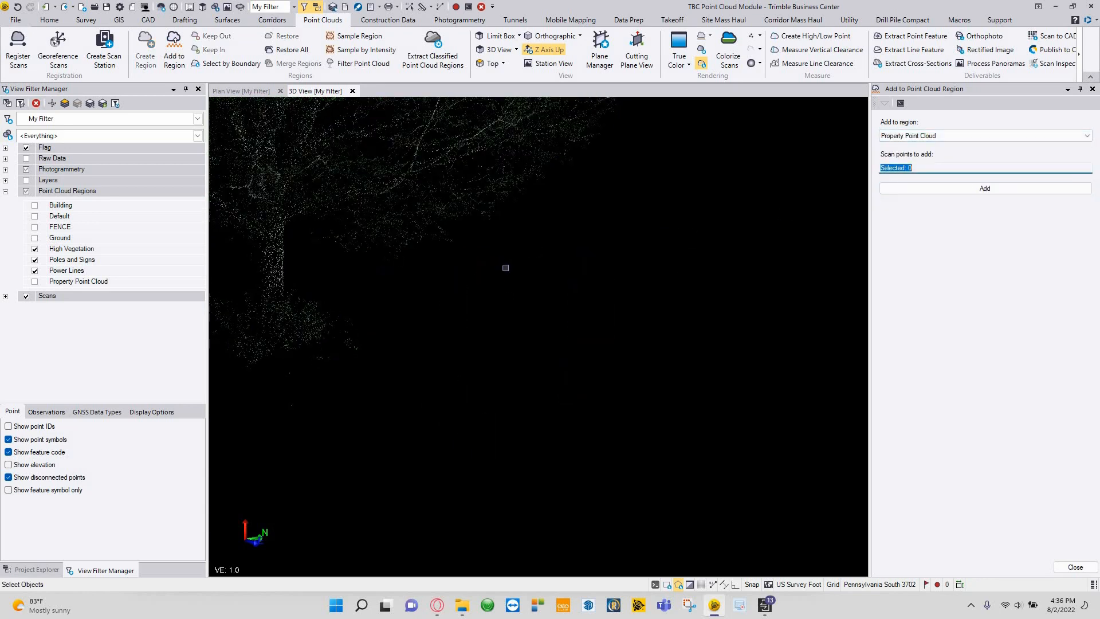
# Enclose the trellis gazebo beside the large tree in a polygon selection and add it to the Property Point Cloud region
pyautogui.scroll(-4, 560, 253)
pyautogui.moveTo(505, 265); pyautogui.dragTo(378, 284, button='middle')
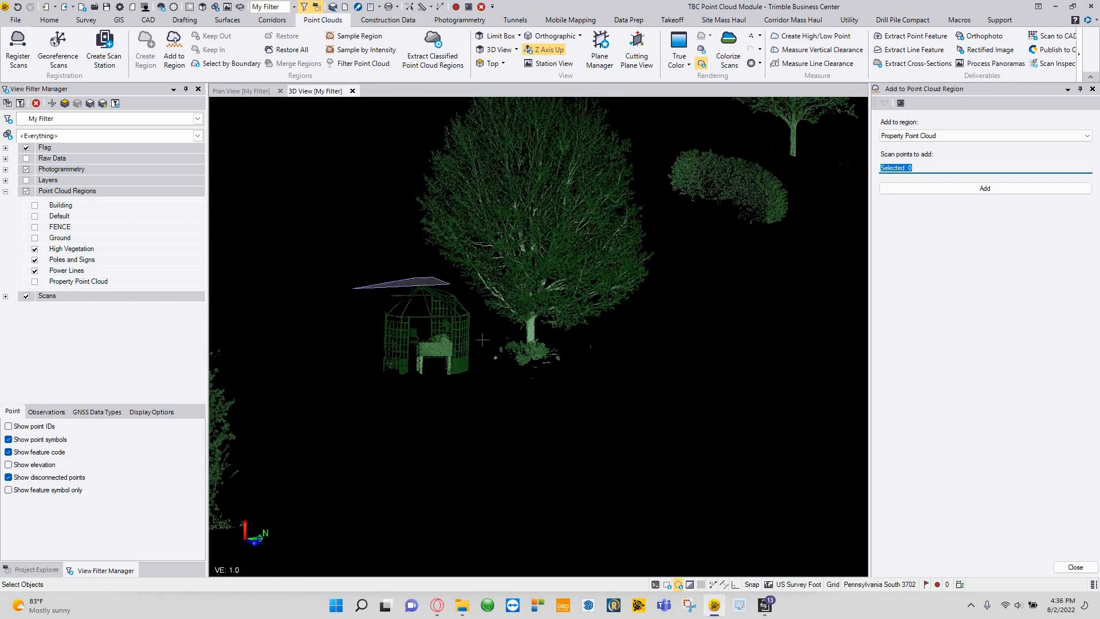
pyautogui.click(424, 409)
pyautogui.click(393, 407)
pyautogui.click(381, 393)
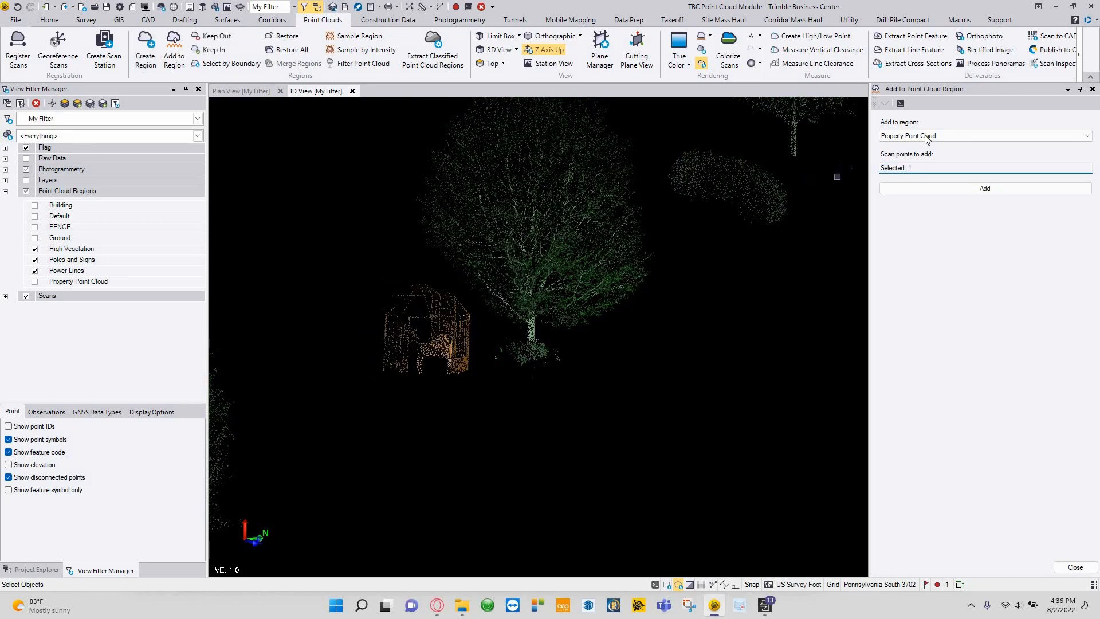
pyautogui.click(940, 136)
pyautogui.click(941, 192)
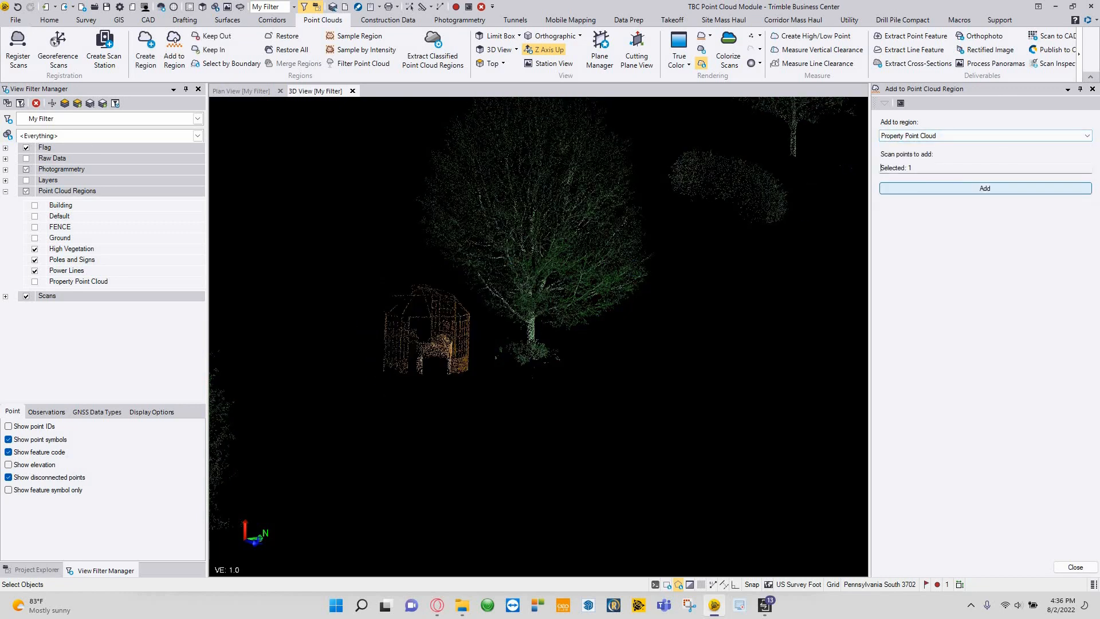
pyautogui.click(941, 189)
# Examine the remaining vegetation across the site, and hide the High Vegetation, Poles and Signs, and Power Lines regions
pyautogui.scroll(-4, 429, 319)
pyautogui.moveTo(355, 351); pyautogui.dragTo(492, 395, button='middle')
pyautogui.scroll(-3, 492, 394)
pyautogui.moveTo(255, 275)
pyautogui.mouseDown(button='middle')
pyautogui.moveTo(307, 267)
pyautogui.moveTo(665, 376)
pyautogui.moveTo(308, 300)
pyautogui.mouseUp(button='middle')
pyautogui.moveTo(589, 309)
pyautogui.mouseDown(button='middle')
pyautogui.moveTo(383, 309)
pyautogui.moveTo(626, 299)
pyautogui.moveTo(499, 298)
pyautogui.moveTo(343, 273)
pyautogui.moveTo(630, 289)
pyautogui.moveTo(669, 272)
pyautogui.moveTo(562, 290)
pyautogui.moveTo(555, 351)
pyautogui.moveTo(570, 325)
pyautogui.mouseUp(button='middle')
pyautogui.scroll(-5, 569, 325)
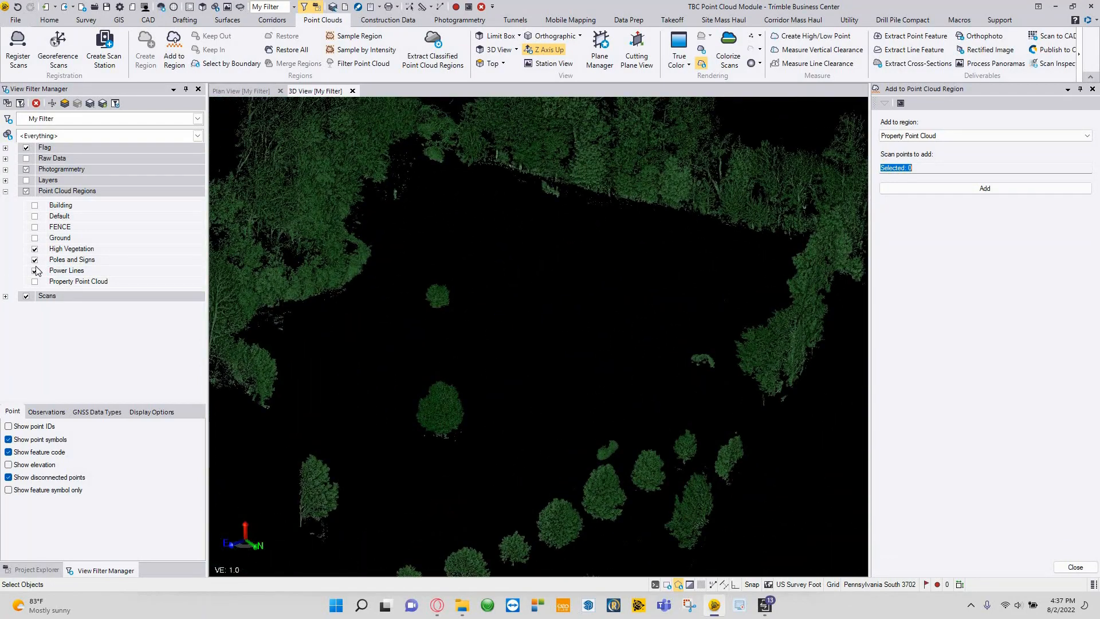
pyautogui.press('Down')
pyautogui.press('space')
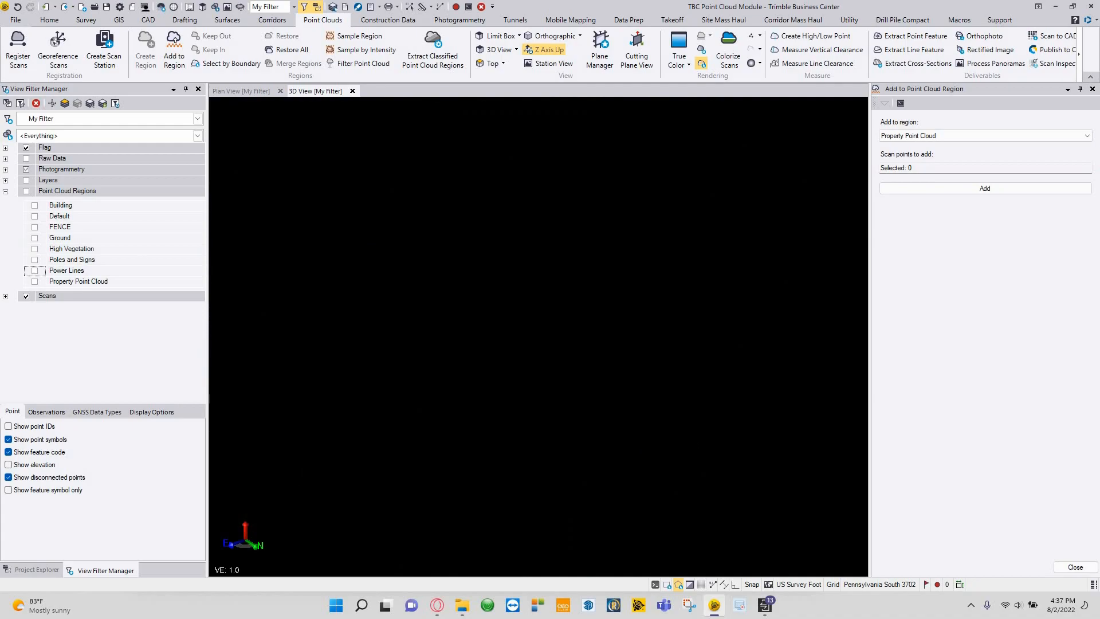
# Display the Ground region alone and examine the surface around the building footprint and the curved wall
pyautogui.scroll(4, 513, 401)
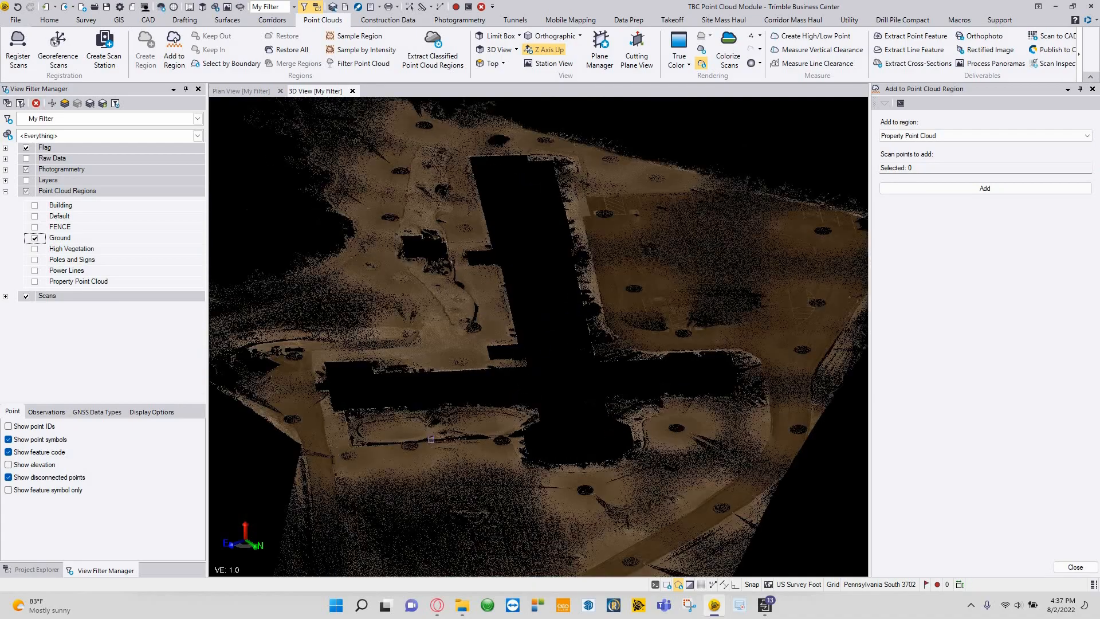
pyautogui.moveTo(517, 370); pyautogui.dragTo(467, 397, button='middle')
pyautogui.moveTo(553, 390); pyautogui.dragTo(372, 401, button='middle')
pyautogui.moveTo(568, 339); pyautogui.dragTo(367, 420, button='middle')
pyautogui.scroll(2, 344, 302)
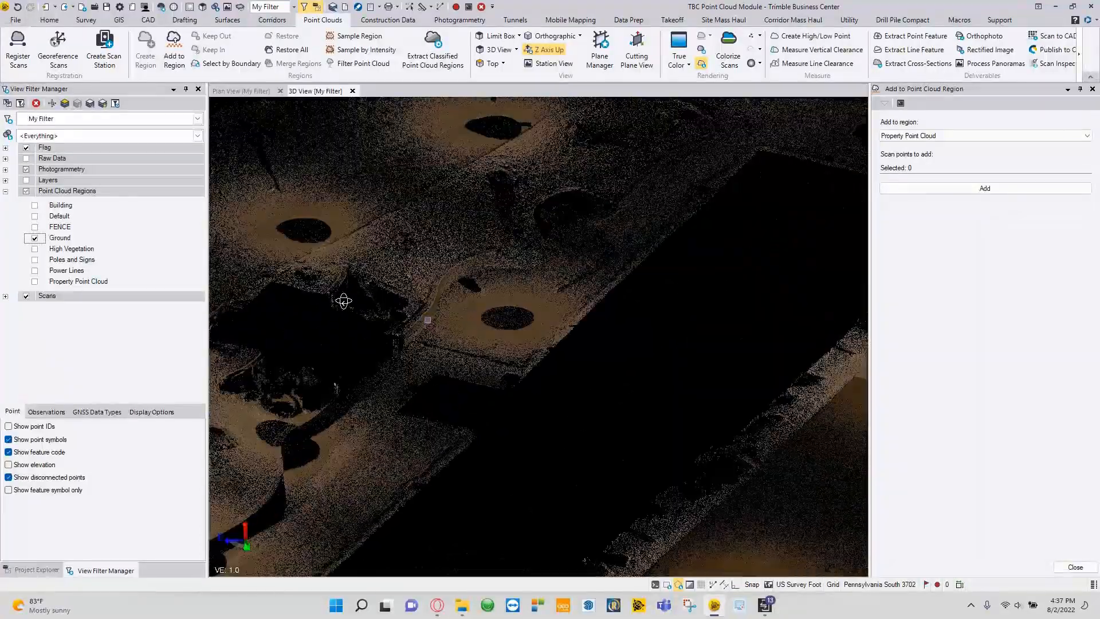
pyautogui.scroll(4, 456, 296)
pyautogui.moveTo(458, 298); pyautogui.dragTo(395, 326, button='middle')
pyautogui.scroll(6, 396, 327)
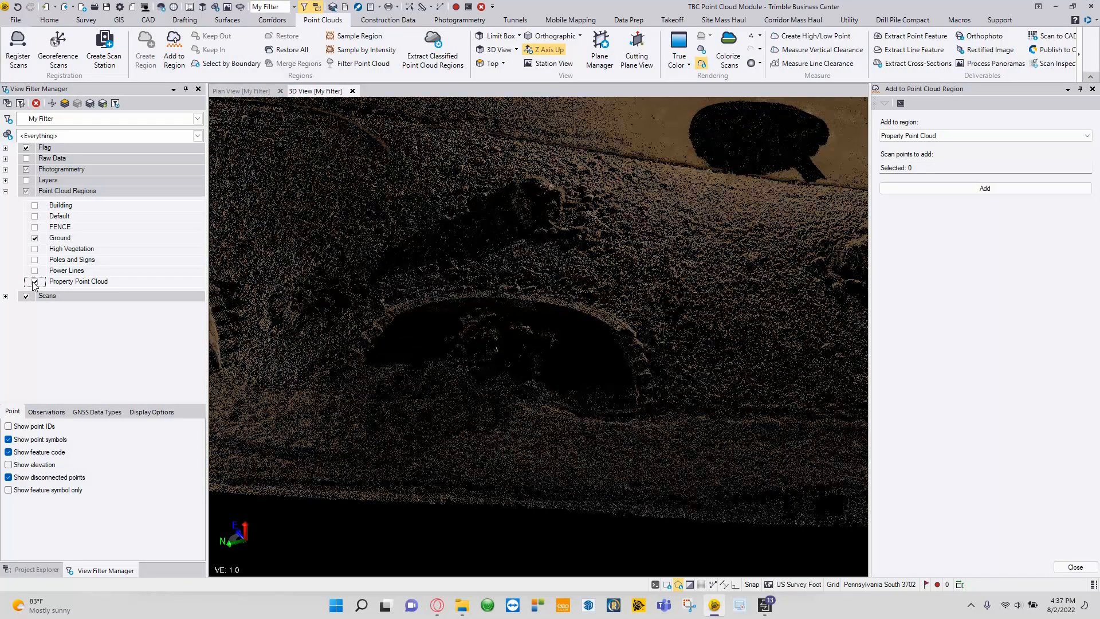
# Compare the Building region with the Ground region around the curved wall and footprint, and hide both regions
pyautogui.click(35, 205)
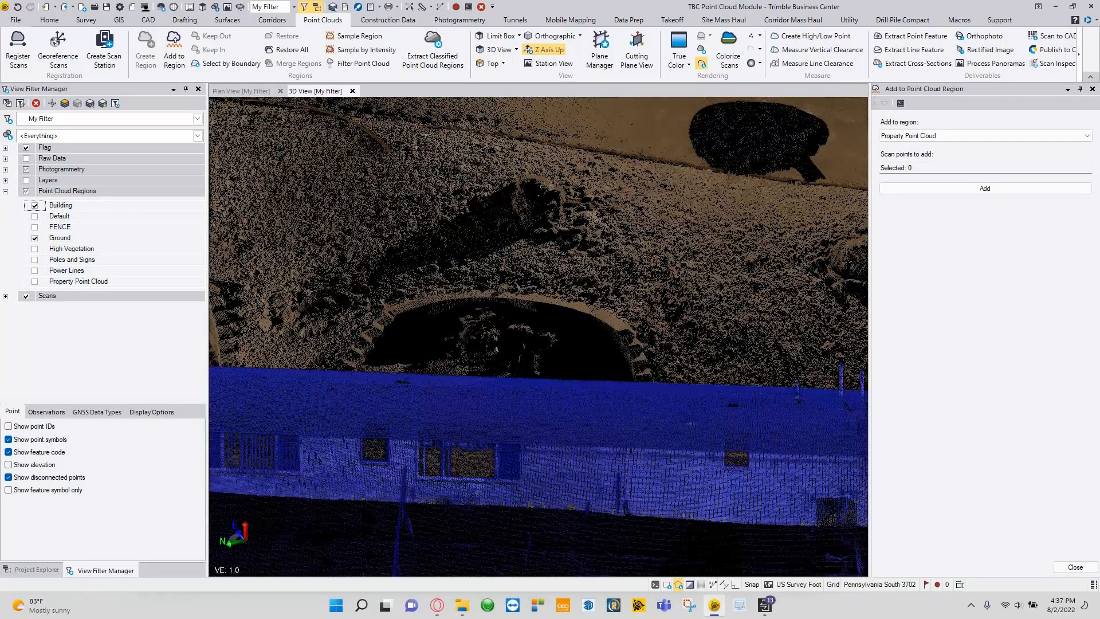
pyautogui.scroll(-5, 396, 356)
pyautogui.moveTo(731, 410); pyautogui.dragTo(676, 411, button='middle')
pyautogui.moveTo(367, 396); pyautogui.dragTo(842, 441, button='middle')
pyautogui.moveTo(359, 339); pyautogui.dragTo(778, 441, button='middle')
pyautogui.scroll(-4, 592, 366)
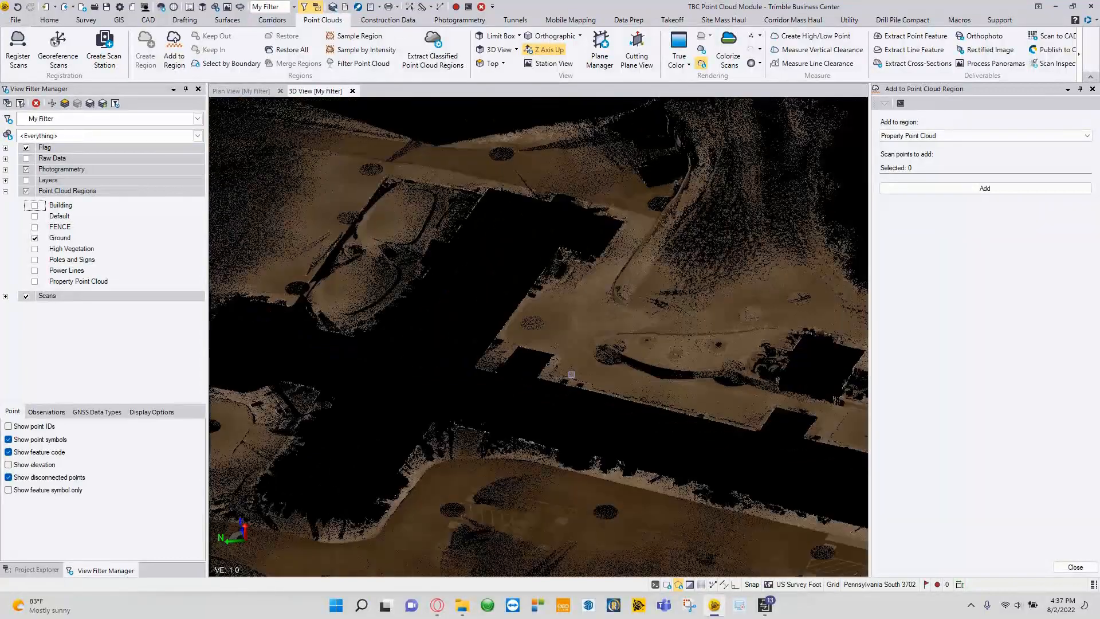
pyautogui.moveTo(479, 392); pyautogui.dragTo(493, 342, button='middle')
pyautogui.click(34, 237)
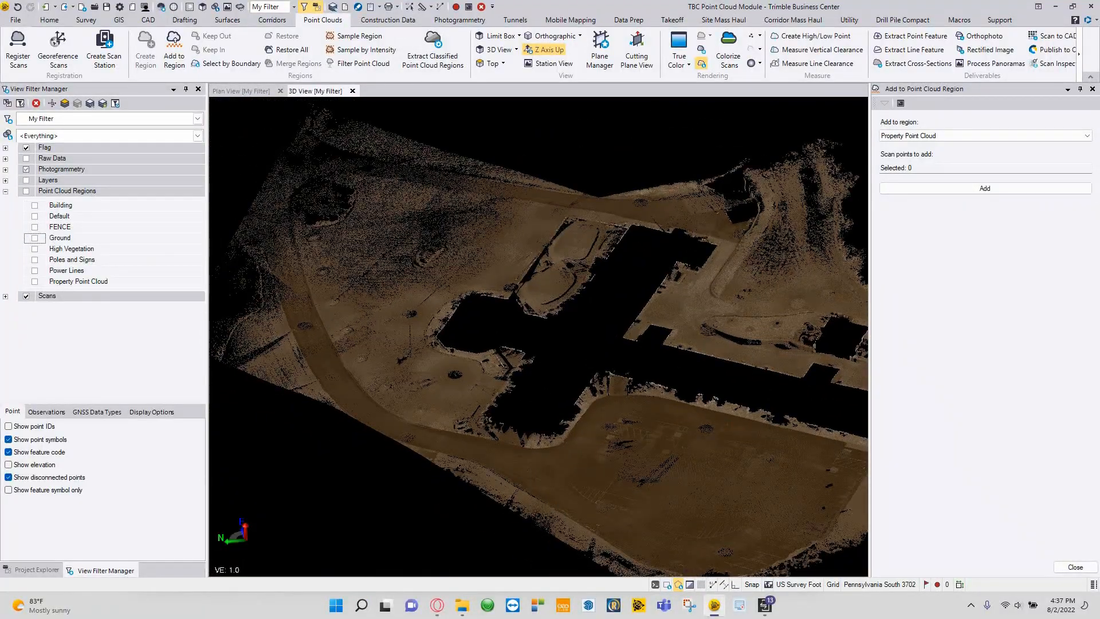
# Isolate the Building region, enclose the two stray vegetation clusters away from the building, and add them to High Vegetation
pyautogui.click(35, 205)
pyautogui.scroll(2, 628, 327)
pyautogui.moveTo(628, 335); pyautogui.dragTo(416, 322, button='middle')
pyautogui.moveTo(315, 290); pyautogui.dragTo(518, 349, button='middle')
pyautogui.scroll(-2, 518, 349)
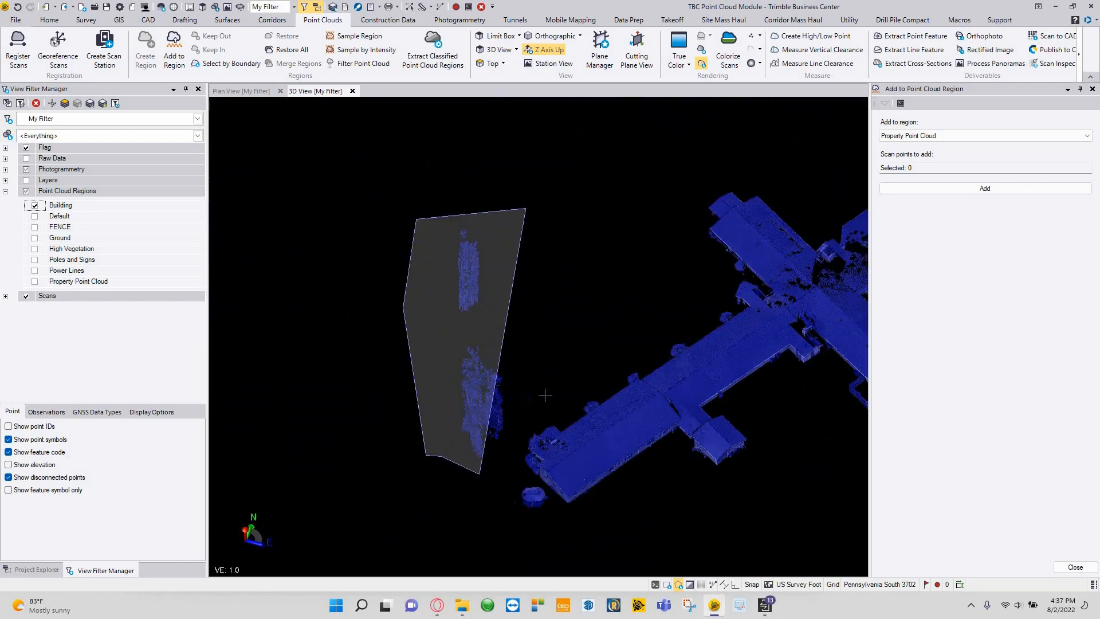
pyautogui.click(919, 137)
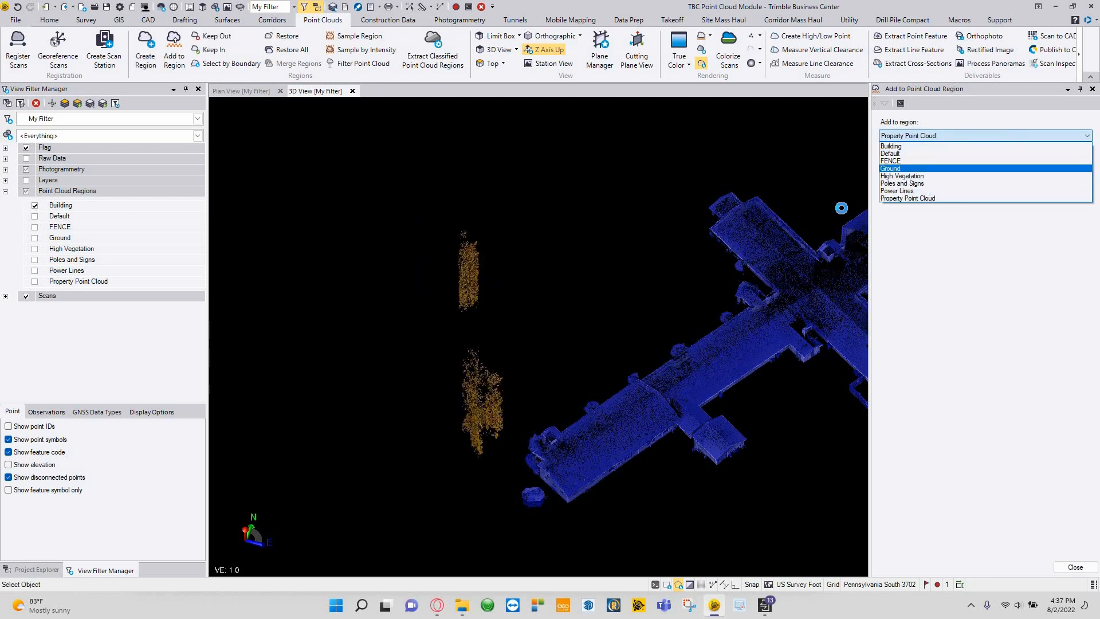
pyautogui.click(984, 188)
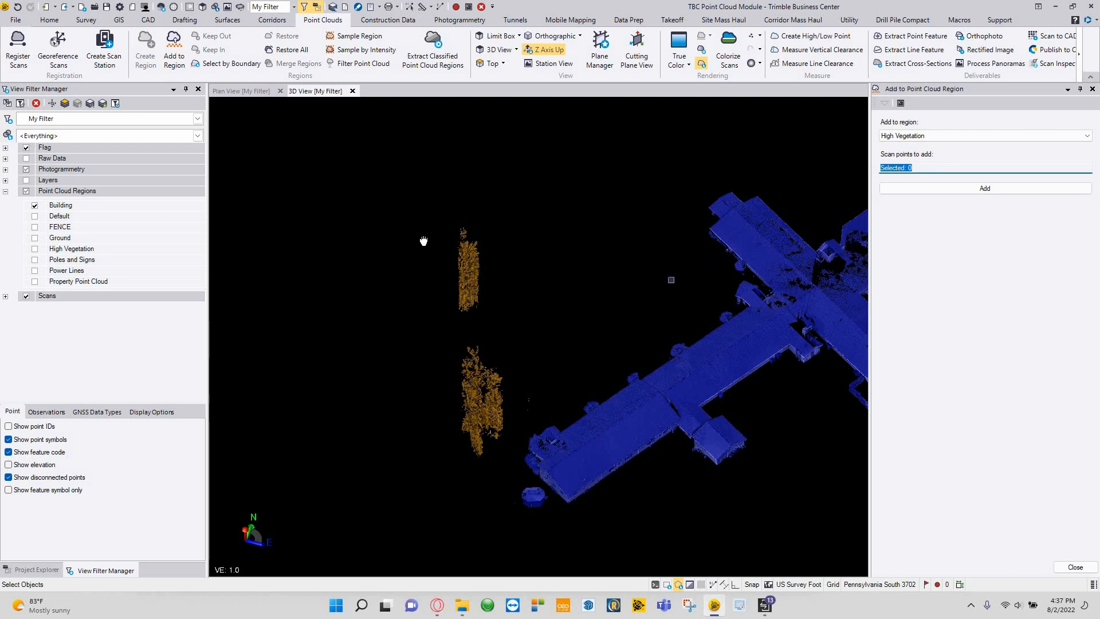
# Examine the Building region around the wings and outbuildings for vegetation that is still misclassified
pyautogui.moveTo(711, 408); pyautogui.dragTo(338, 245, button='middle')
pyautogui.moveTo(391, 268); pyautogui.dragTo(395, 336, button='middle')
pyautogui.moveTo(544, 343); pyautogui.dragTo(498, 361)
pyautogui.scroll(4, 552, 355)
pyautogui.moveTo(540, 312); pyautogui.dragTo(582, 371)
pyautogui.scroll(-4, 581, 364)
pyautogui.moveTo(644, 353); pyautogui.dragTo(483, 276, button='middle')
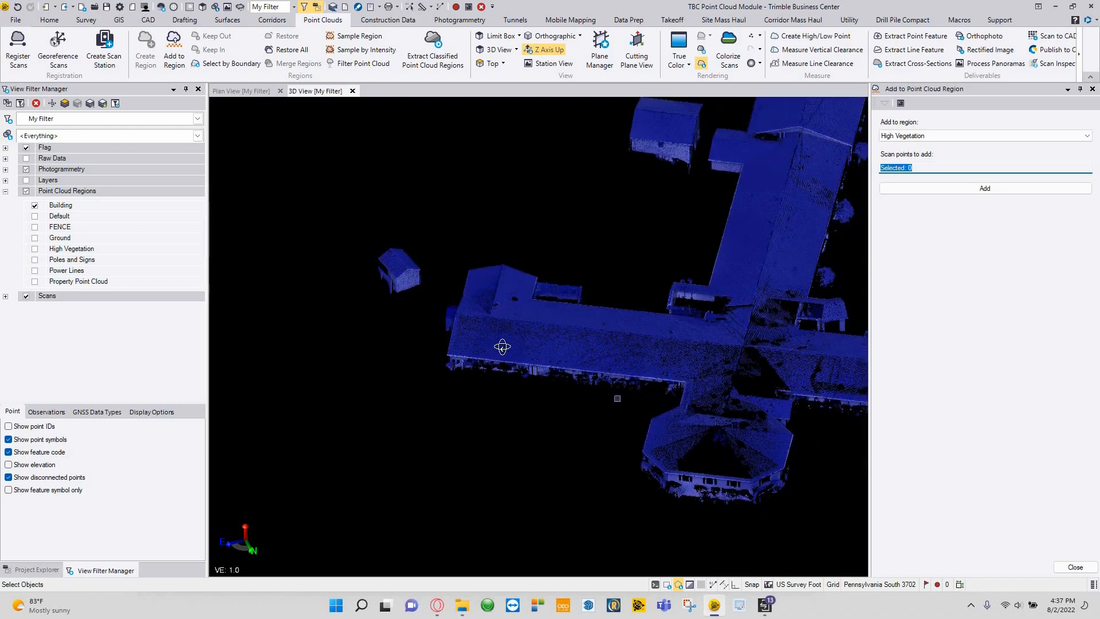
pyautogui.scroll(4, 619, 389)
pyautogui.moveTo(344, 358); pyautogui.dragTo(539, 327)
# Enclose the round shrub beside the building wall with a polygon and add it to High Vegetation
pyautogui.moveTo(761, 366); pyautogui.dragTo(497, 329, button='middle')
pyautogui.moveTo(494, 309); pyautogui.dragTo(449, 336)
pyautogui.moveTo(524, 319); pyautogui.dragTo(481, 284)
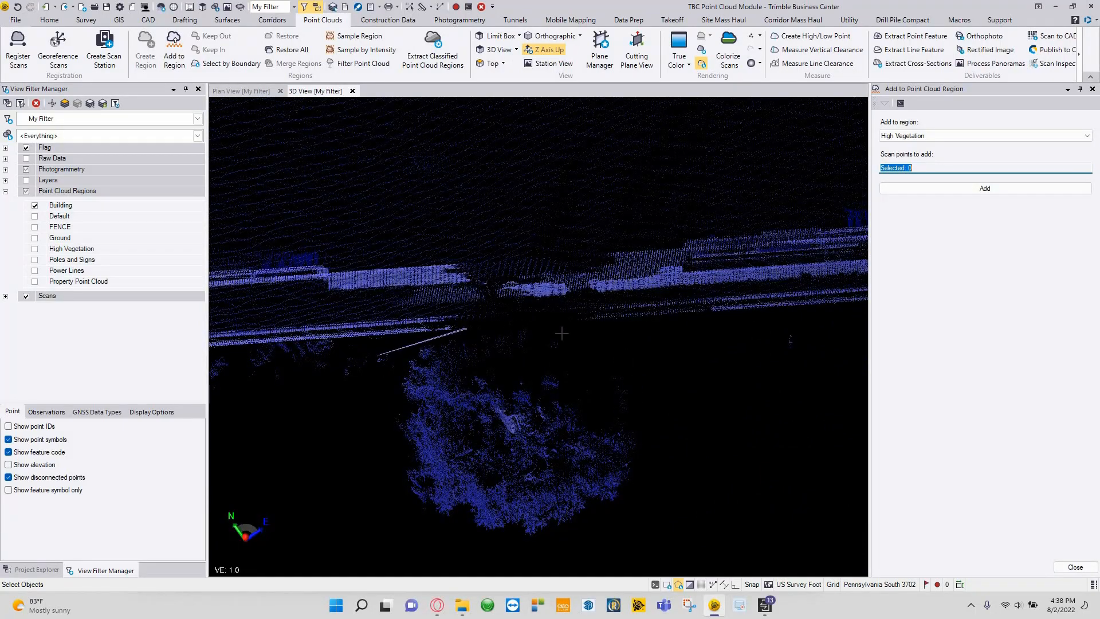
pyautogui.click(534, 572)
pyautogui.click(372, 522)
pyautogui.click(331, 495)
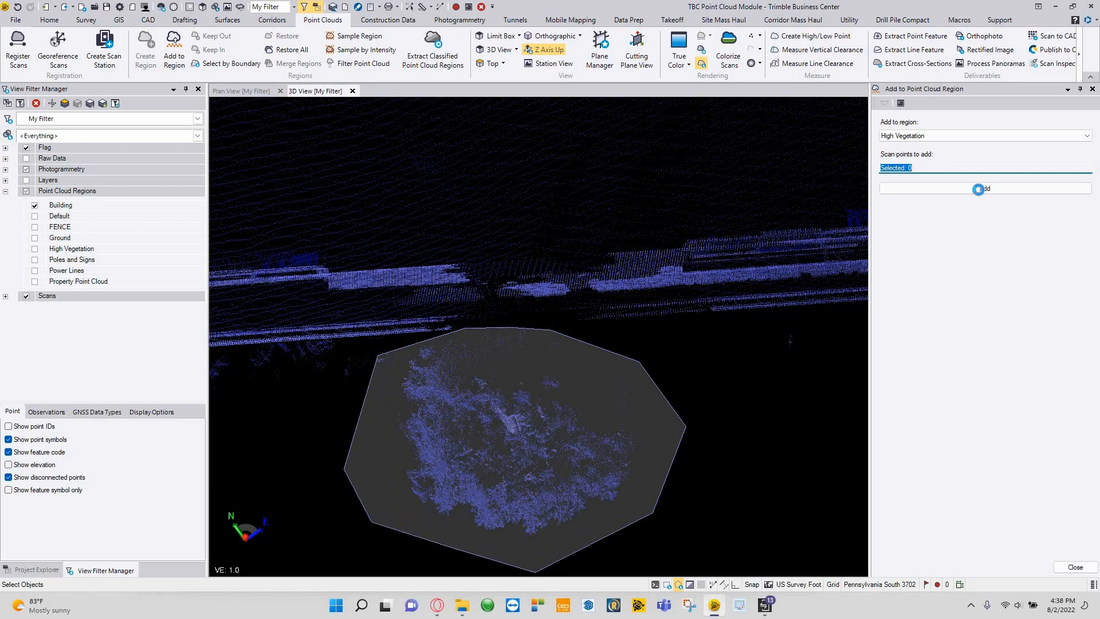
pyautogui.click(985, 188)
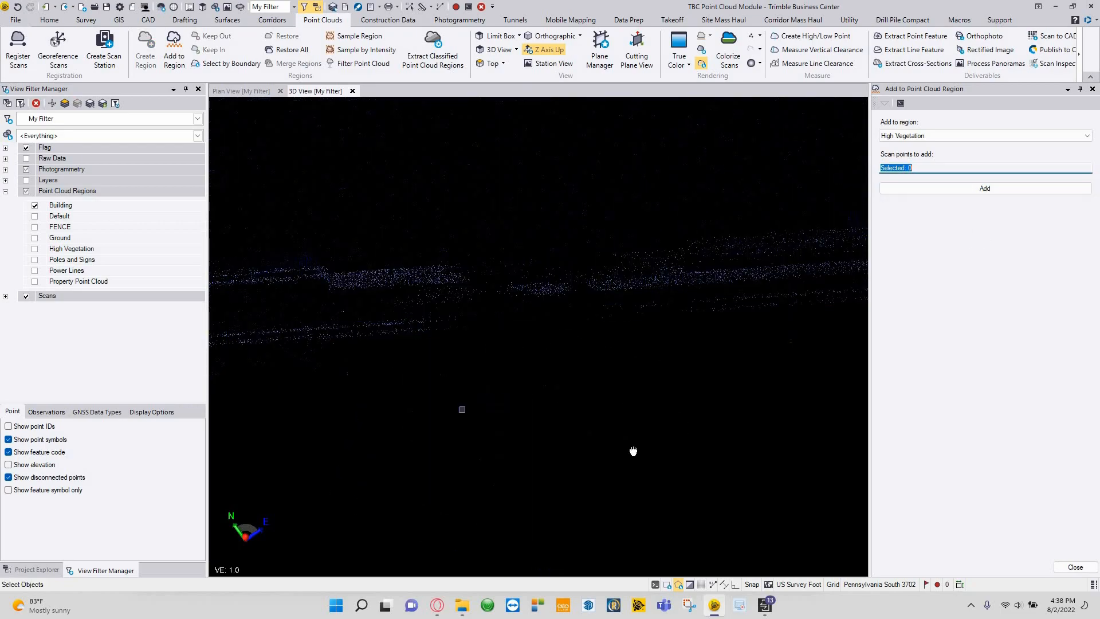
# Enclose the four shrubs along the wing's long outer wall, two at a time, and add them to High Vegetation
pyautogui.scroll(3, 510, 302)
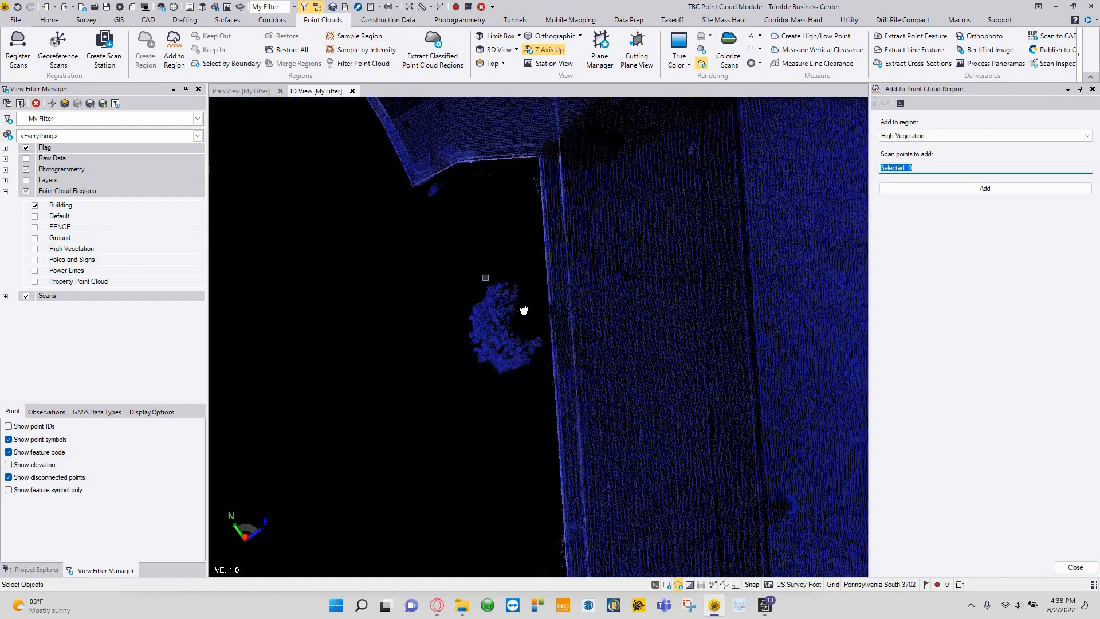
pyautogui.scroll(-2, 517, 384)
pyautogui.moveTo(551, 546); pyautogui.dragTo(555, 414, button='middle')
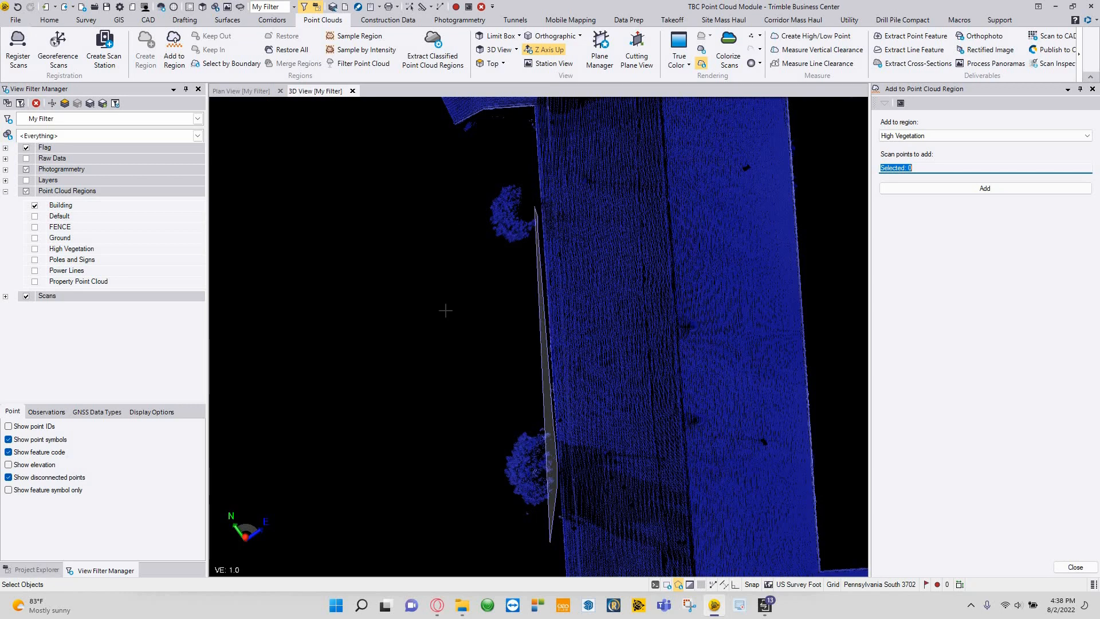
pyautogui.doubleClick(464, 526)
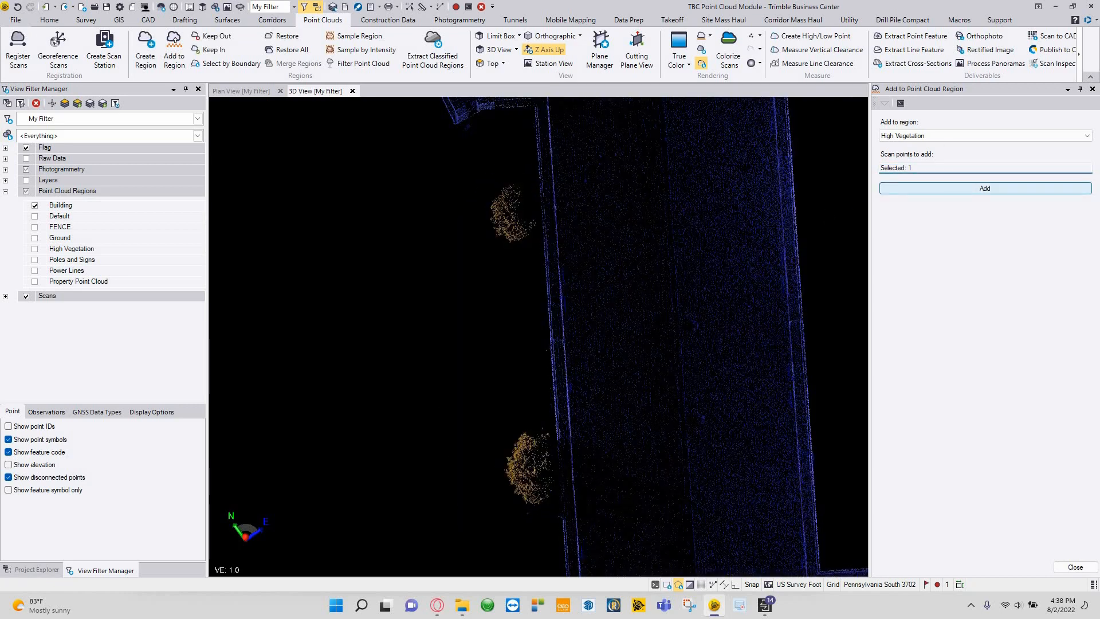
pyautogui.click(985, 188)
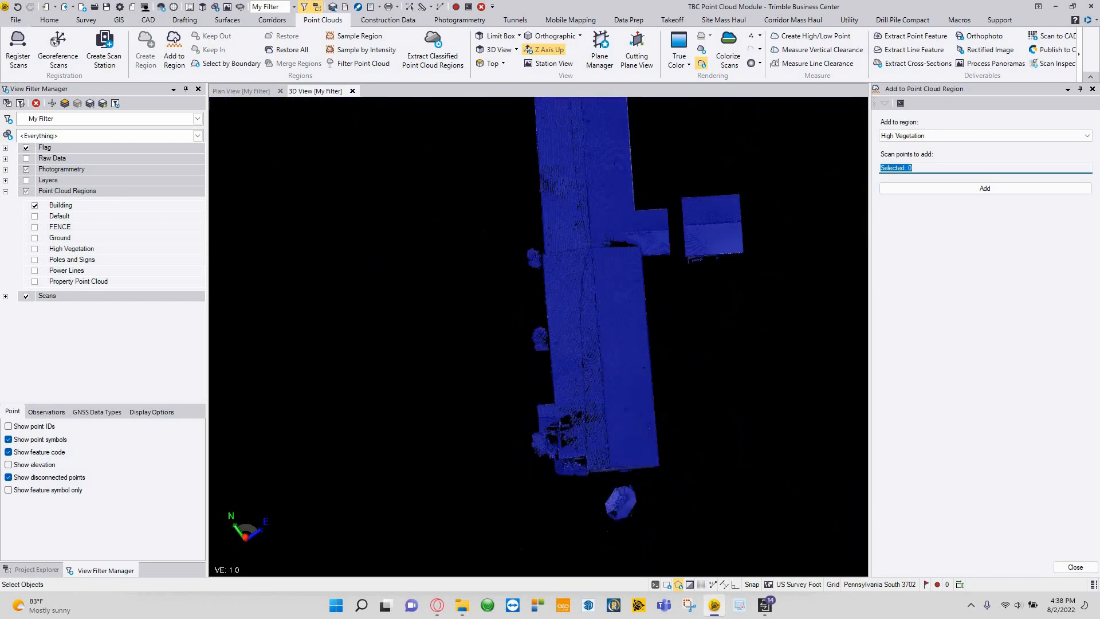
pyautogui.scroll(3, 517, 248)
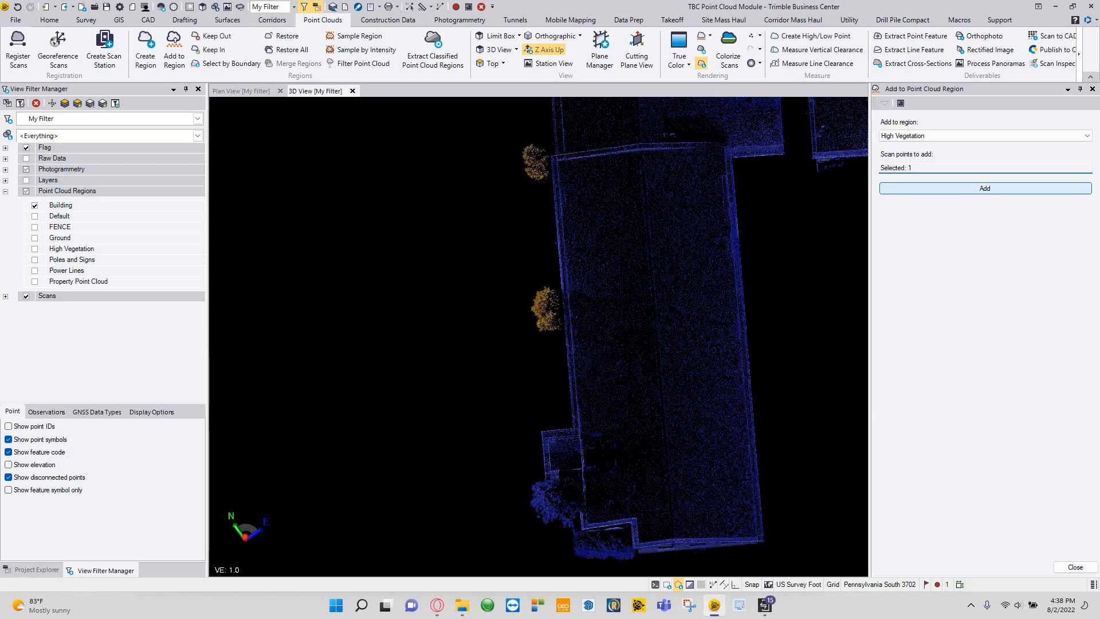
pyautogui.press('Return')
# Enclose the overgrown corner at the end of the wing and keep only those points in view
pyautogui.moveTo(531, 435); pyautogui.dragTo(513, 305, button='middle')
pyautogui.scroll(3, 516, 348)
pyautogui.moveTo(636, 318); pyautogui.dragTo(552, 360, button='middle')
pyautogui.click(459, 477)
pyautogui.click(598, 469)
pyautogui.click(678, 436)
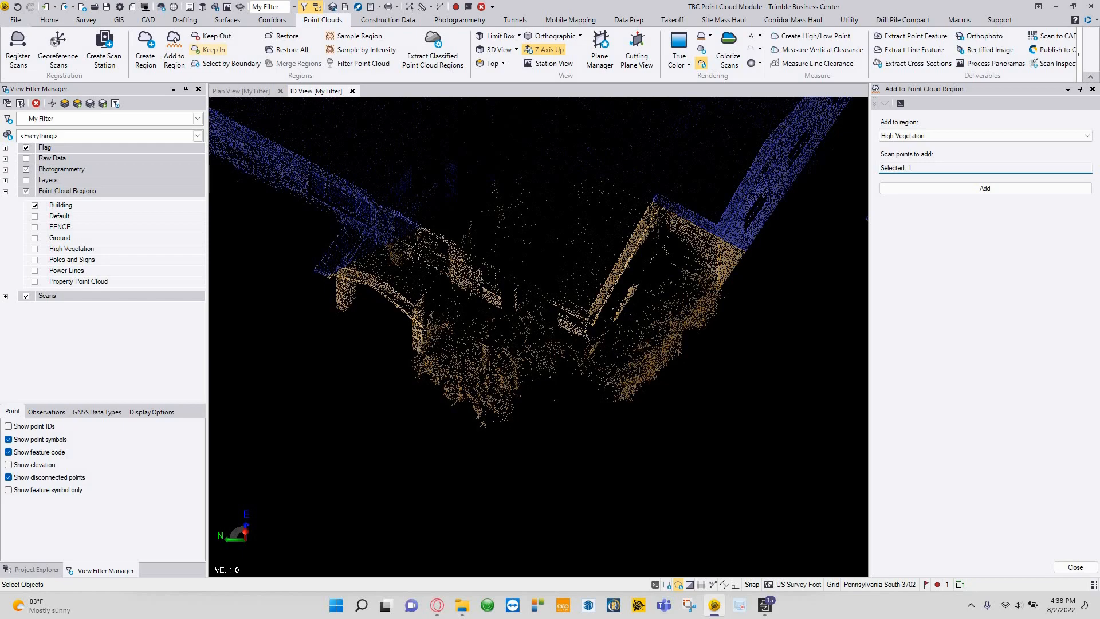
pyautogui.click(214, 49)
# Trace a polygon around the vegetation along the corner walls, leaving out the roof edges, and keep only those points in view
pyautogui.scroll(3, 473, 336)
pyautogui.moveTo(475, 291); pyautogui.dragTo(488, 311, button='middle')
pyautogui.moveTo(746, 227); pyautogui.dragTo(423, 299, button='middle')
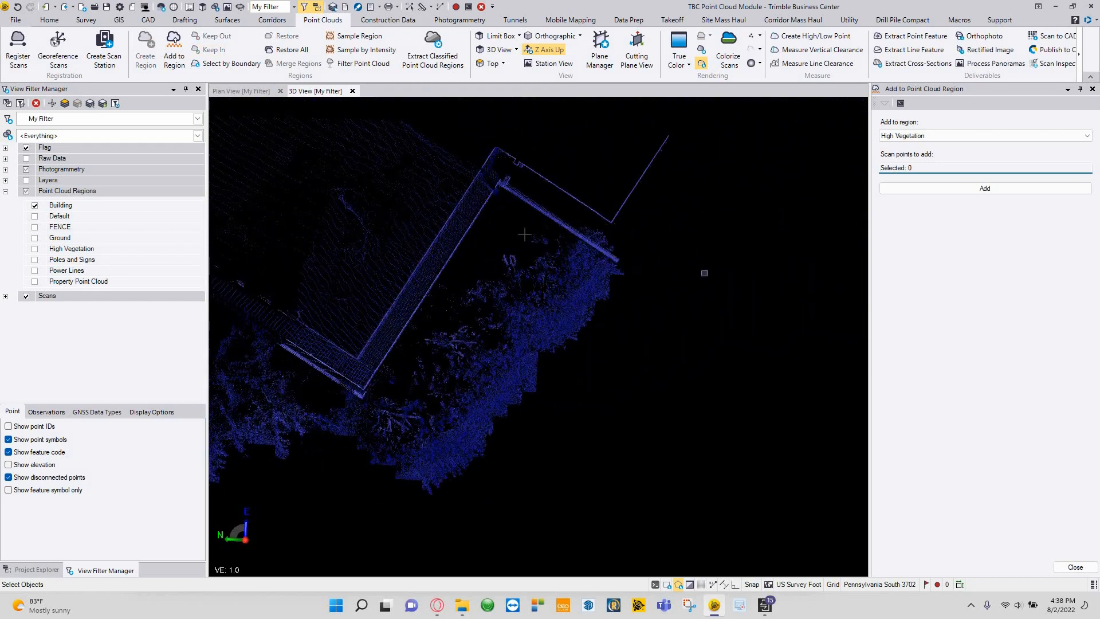
pyautogui.click(399, 352)
pyautogui.click(377, 387)
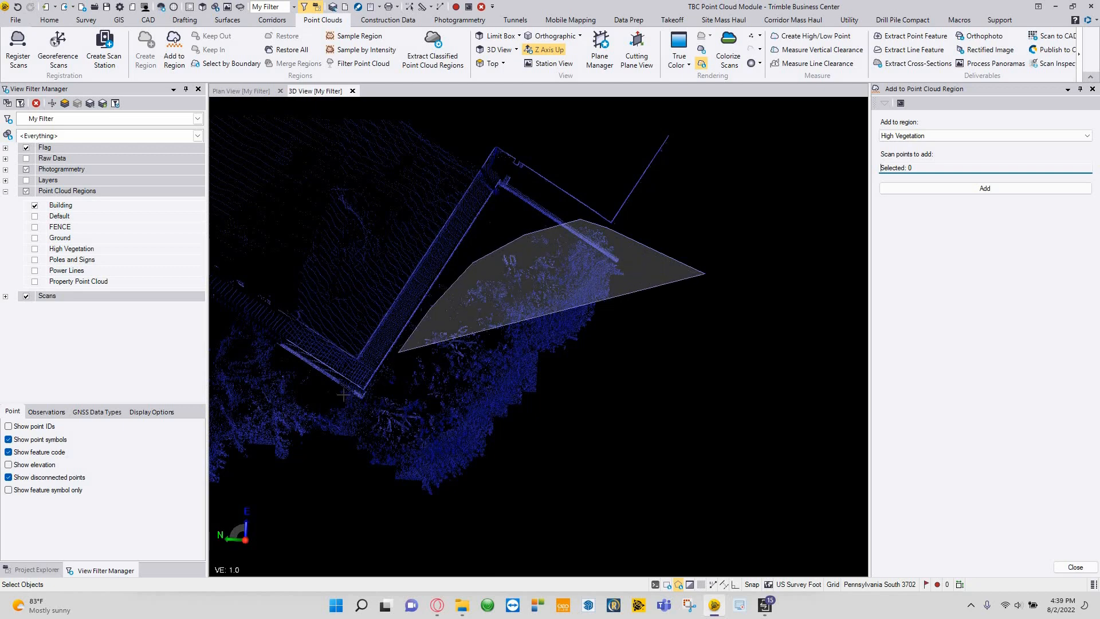
pyautogui.click(529, 347)
pyautogui.click(482, 319)
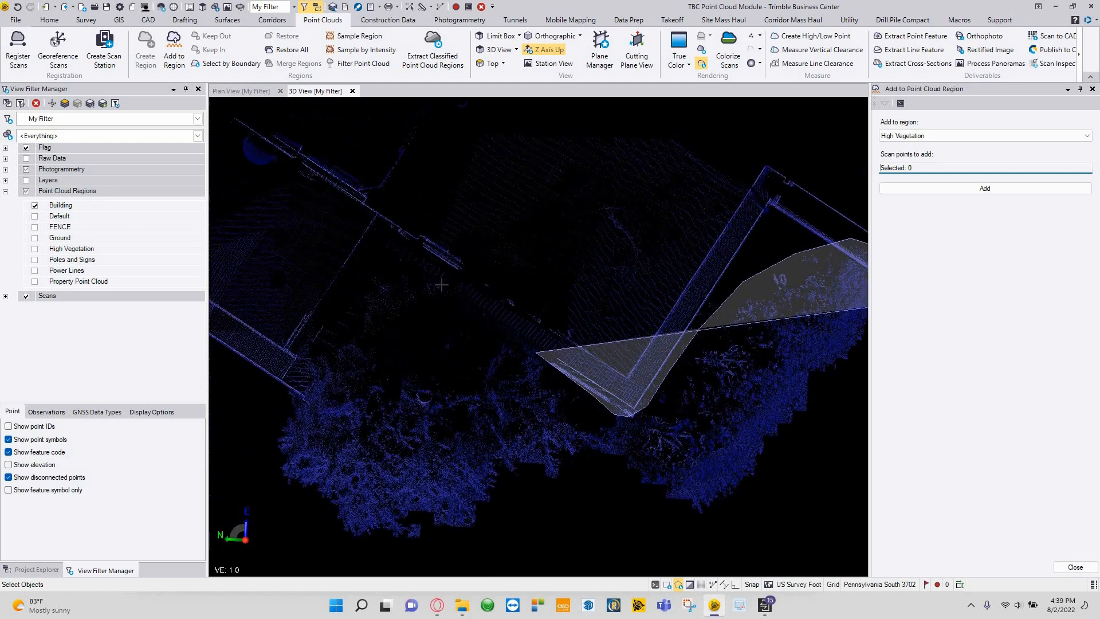
pyautogui.click(323, 338)
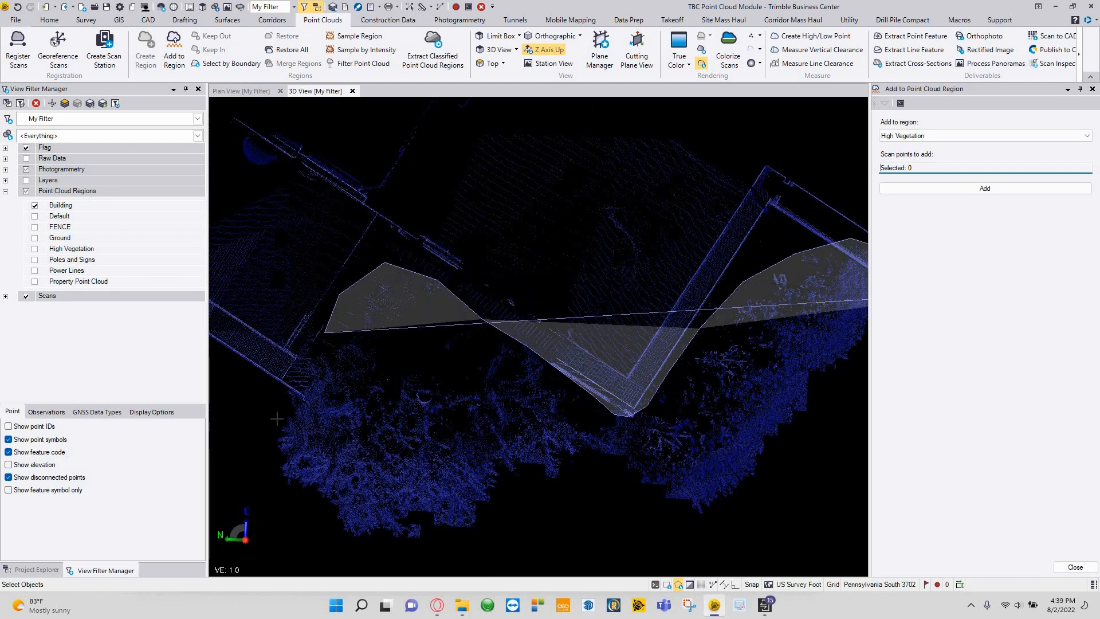
pyautogui.click(311, 539)
pyautogui.click(386, 563)
pyautogui.click(484, 554)
pyautogui.click(576, 549)
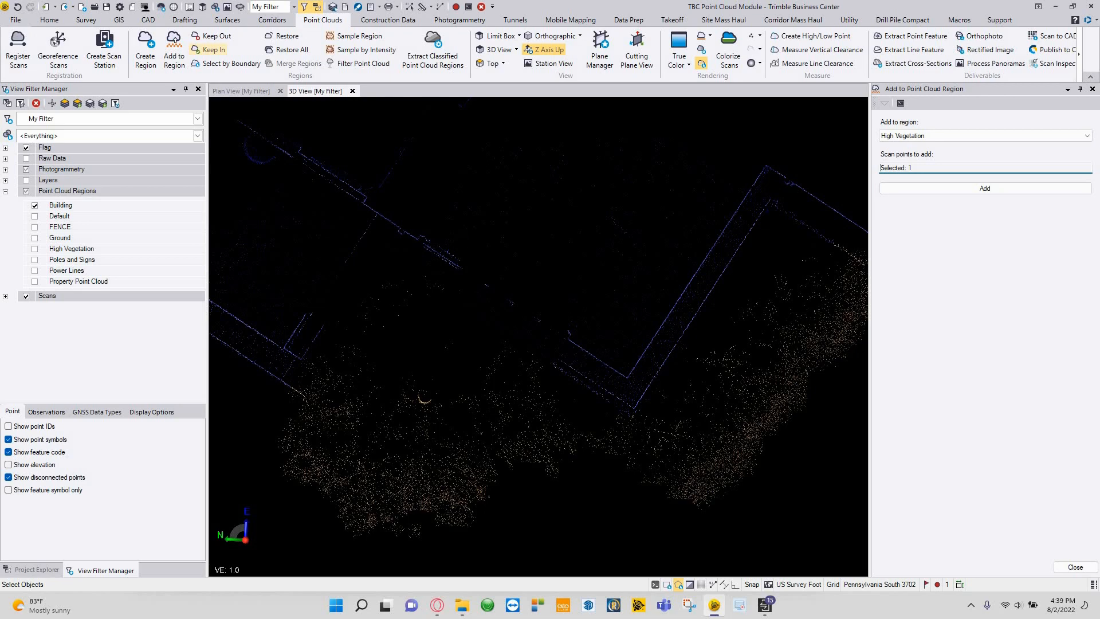
# Select the stray roof and wall fragments around the isolated vegetation and keep them out of view
pyautogui.moveTo(499, 313)
pyautogui.mouseDown()
pyautogui.moveTo(611, 248)
pyautogui.moveTo(587, 224)
pyautogui.moveTo(486, 218)
pyautogui.moveTo(628, 204)
pyautogui.moveTo(671, 214)
pyautogui.moveTo(662, 223)
pyautogui.mouseUp()
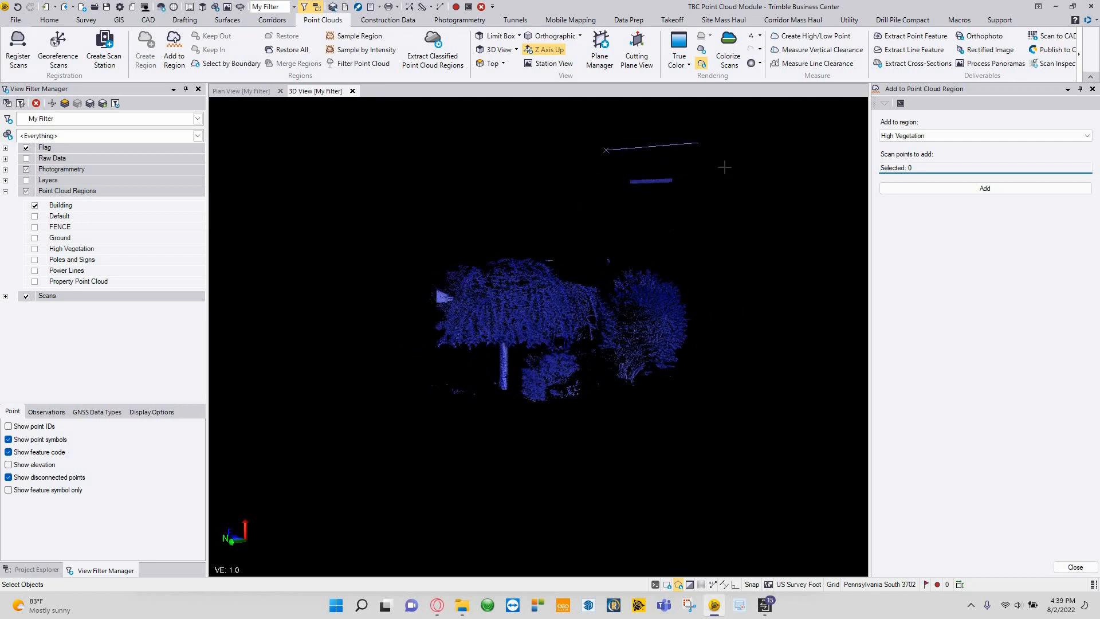
pyautogui.click(560, 154)
pyautogui.click(584, 194)
pyautogui.click(663, 223)
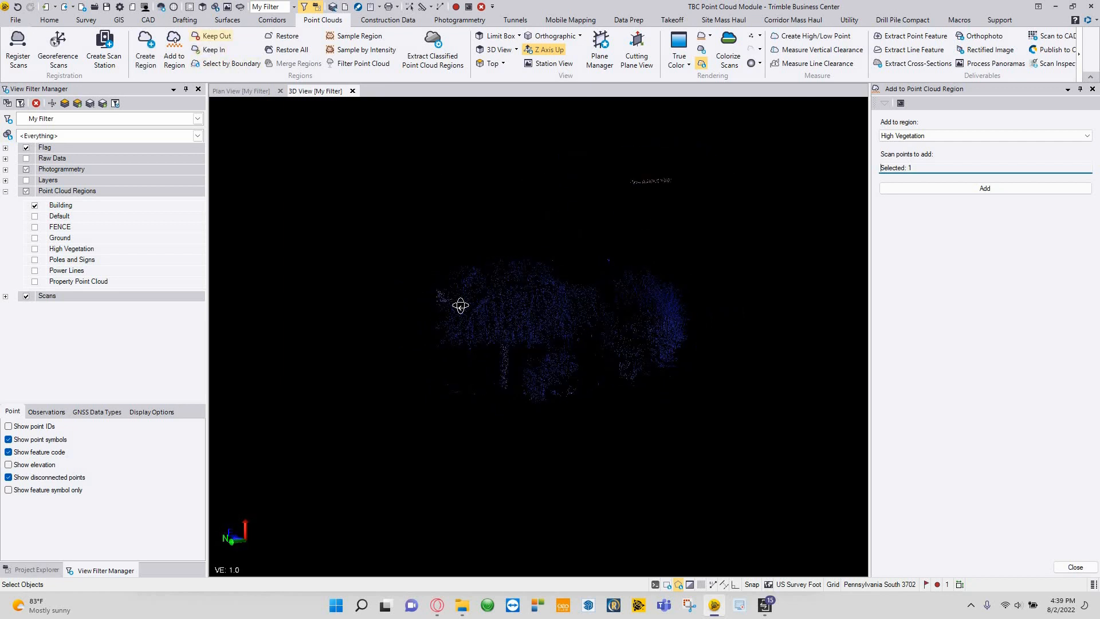
pyautogui.moveTo(518, 369); pyautogui.dragTo(577, 420)
pyautogui.moveTo(629, 401)
pyautogui.mouseDown()
pyautogui.moveTo(617, 423)
pyautogui.moveTo(581, 438)
pyautogui.moveTo(522, 426)
pyautogui.moveTo(520, 332)
pyautogui.mouseUp()
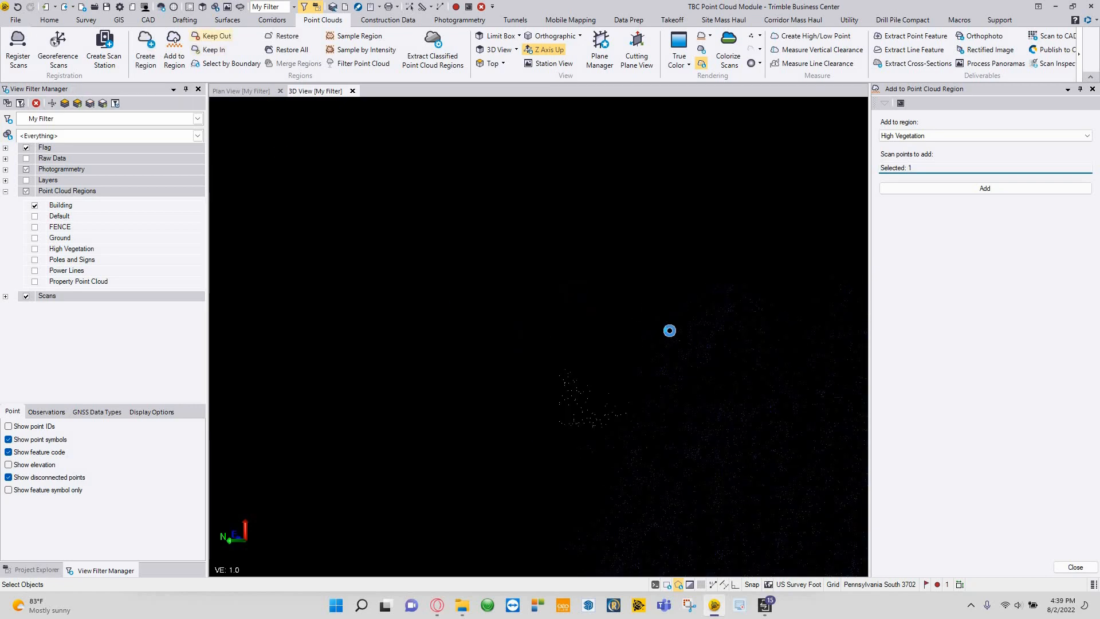
pyautogui.press('Escape')
# Enclose all the isolated corner vegetation and add it to High Vegetation
pyautogui.scroll(-5, 688, 378)
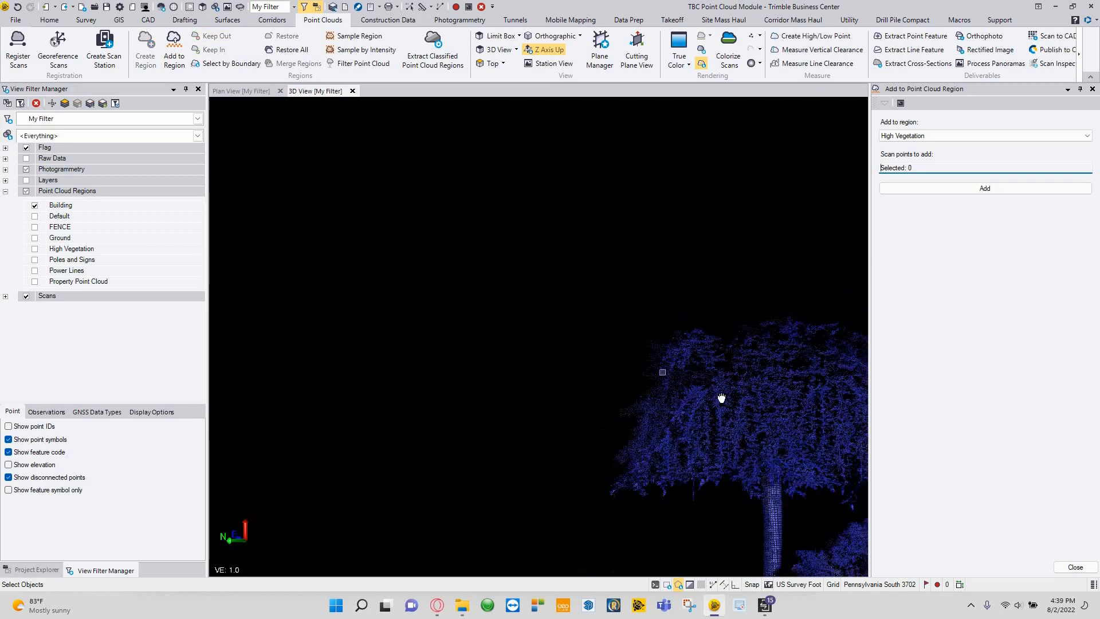
pyautogui.moveTo(768, 402); pyautogui.dragTo(530, 393, button='middle')
pyautogui.scroll(-1, 526, 405)
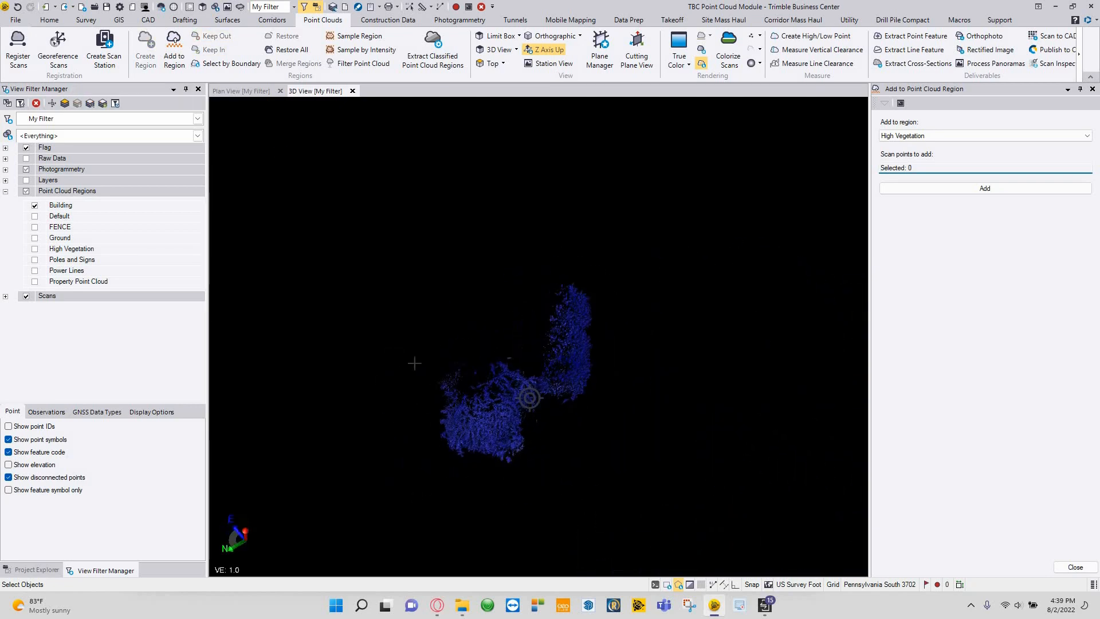
pyautogui.click(718, 249)
pyautogui.click(551, 260)
pyautogui.doubleClick(711, 264)
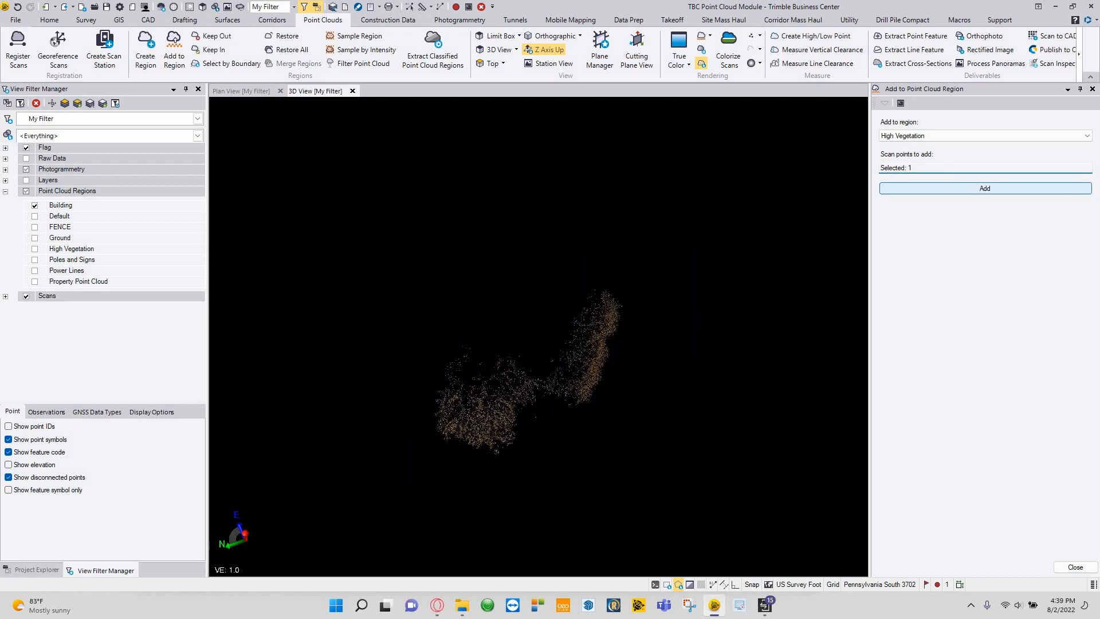
pyautogui.press('Return')
# Enclose the fenced yard in the inner corner at the end of the wing and keep only those points in view
pyautogui.scroll(-2, 545, 280)
pyautogui.moveTo(617, 212); pyautogui.dragTo(727, 443, button='middle')
pyautogui.moveTo(355, 285); pyautogui.dragTo(655, 501, button='middle')
pyautogui.moveTo(271, 311); pyautogui.dragTo(456, 310, button='middle')
pyautogui.scroll(6, 456, 310)
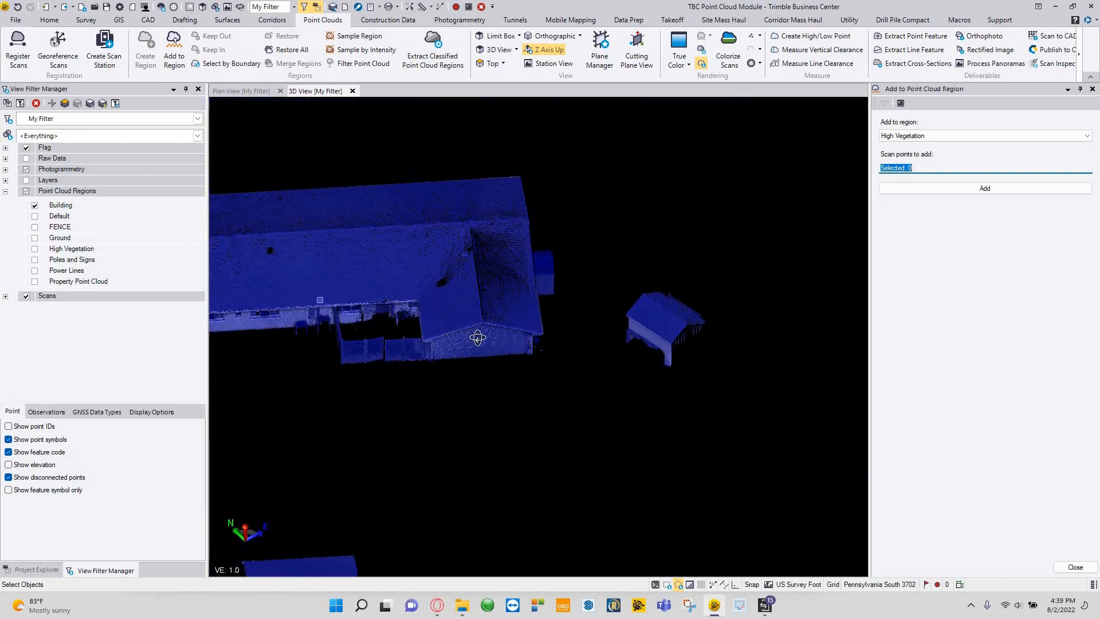
pyautogui.moveTo(438, 274); pyautogui.dragTo(379, 389, button='middle')
pyautogui.moveTo(417, 228); pyautogui.dragTo(342, 300, button='middle')
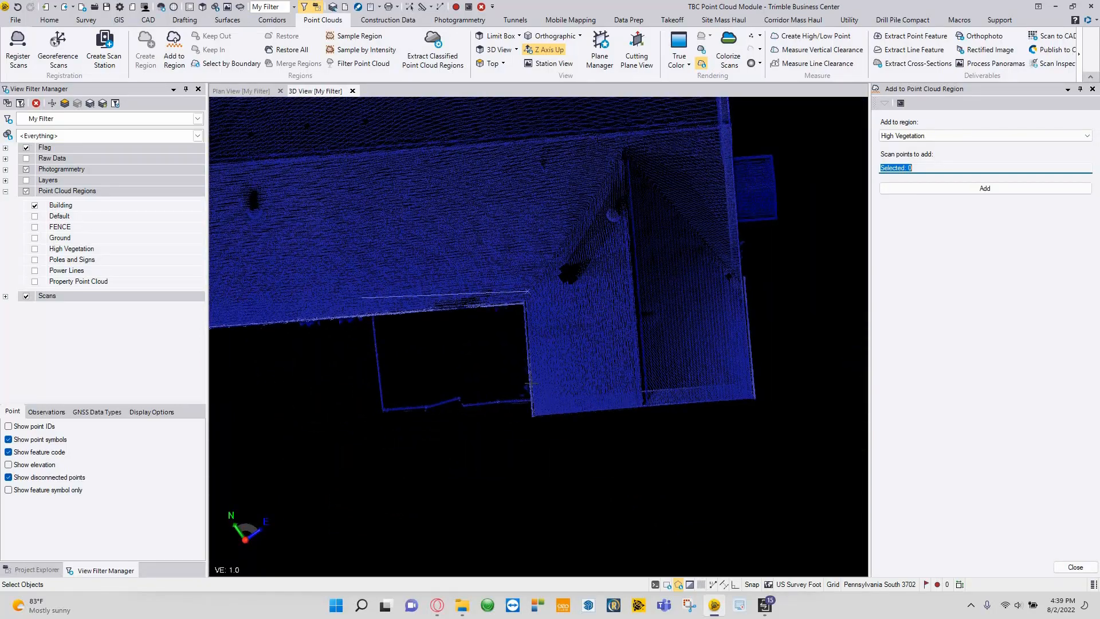
pyautogui.click(528, 291)
pyautogui.click(531, 409)
pyautogui.click(510, 423)
pyautogui.click(475, 423)
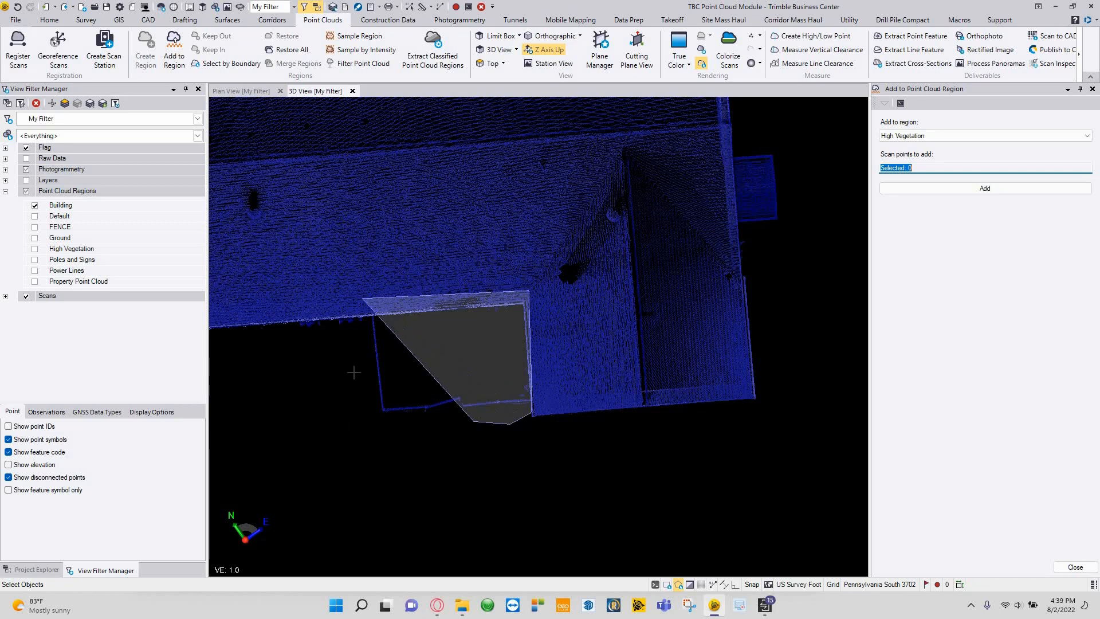
pyautogui.click(393, 428)
pyautogui.click(344, 416)
pyautogui.doubleClick(361, 307)
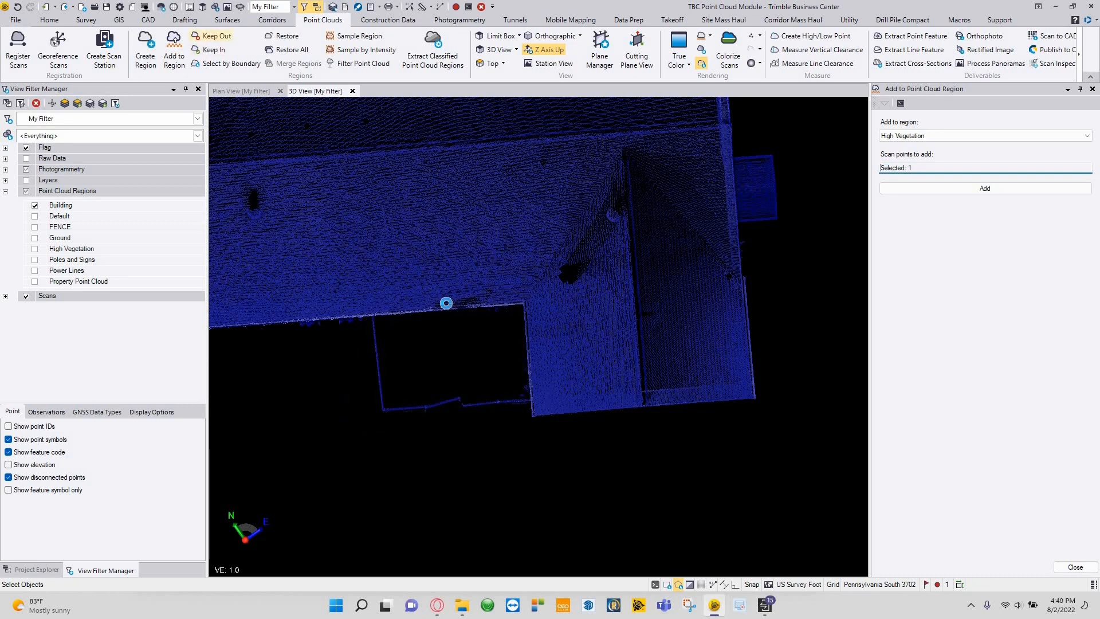
pyautogui.click(213, 49)
# Enclose the chain-link fence below the roof overhang from the side and add it to the FENCE region
pyautogui.scroll(3, 397, 332)
pyautogui.moveTo(397, 331)
pyautogui.mouseDown(button='middle')
pyautogui.moveTo(511, 227)
pyautogui.moveTo(566, 222)
pyautogui.moveTo(554, 221)
pyautogui.mouseUp(button='middle')
pyautogui.click(605, 258)
pyautogui.click(457, 261)
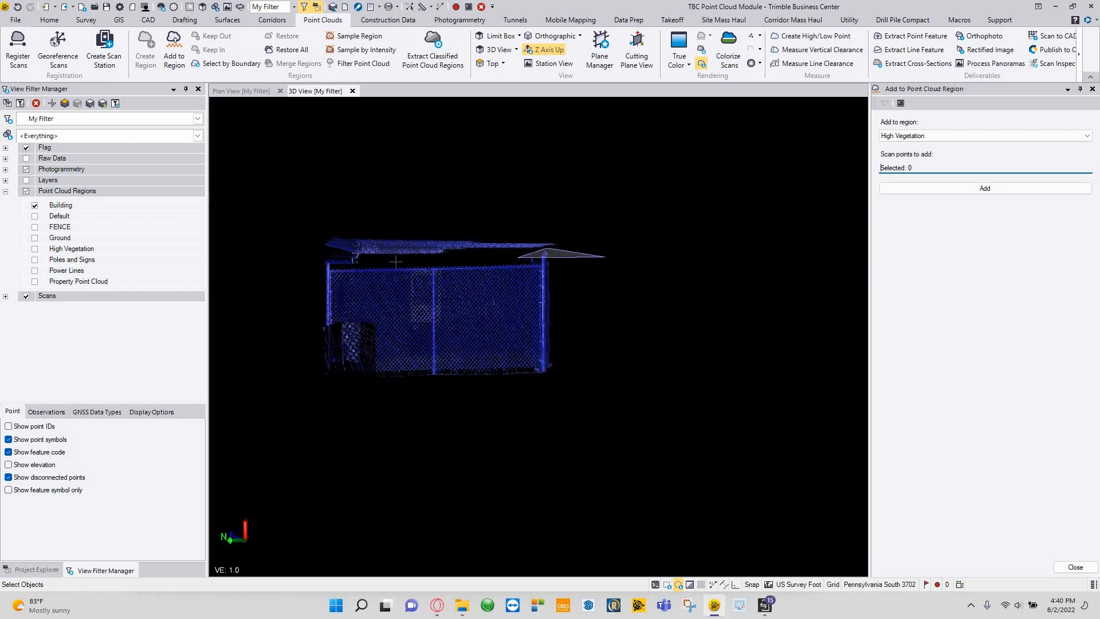
pyautogui.click(309, 354)
pyautogui.click(394, 414)
pyautogui.click(499, 416)
pyautogui.click(588, 378)
pyautogui.click(603, 353)
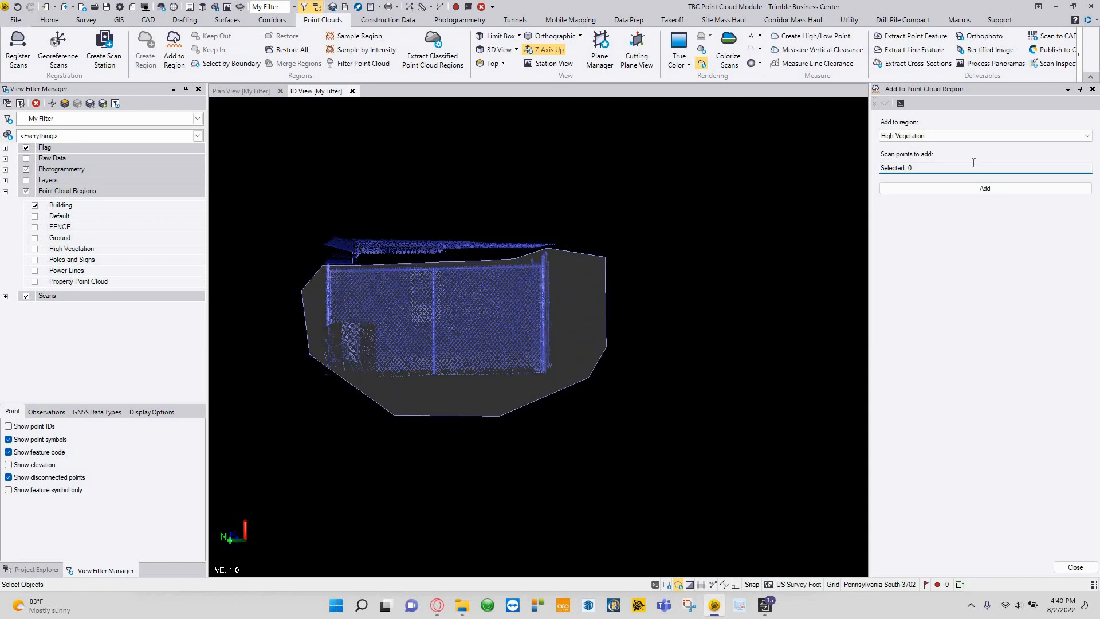
pyautogui.click(922, 135)
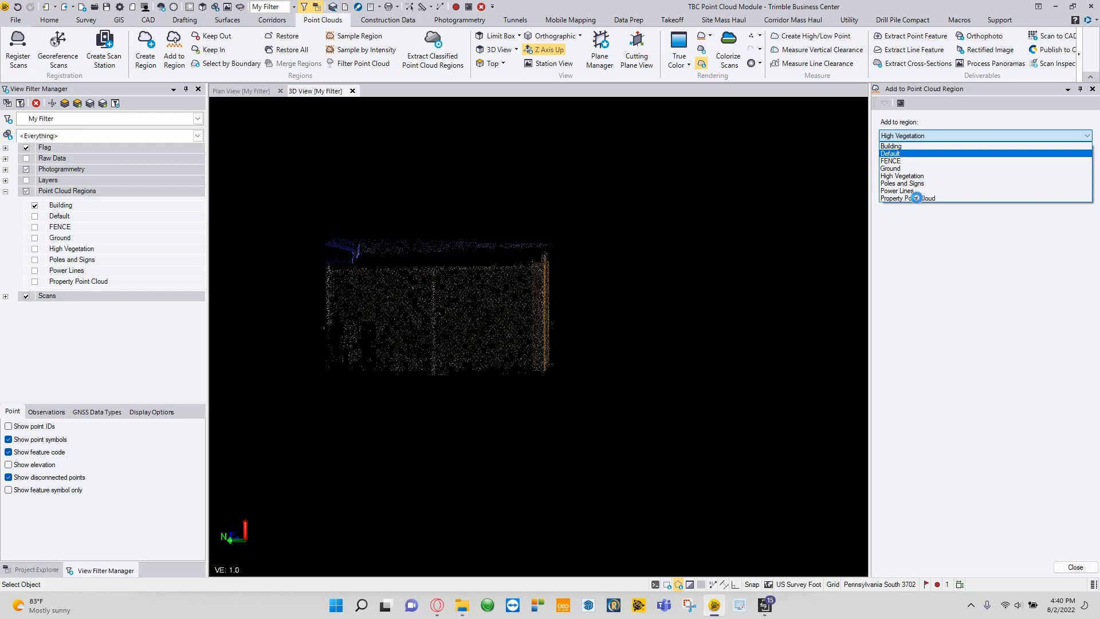
pyautogui.click(911, 161)
# Examine the Building region around the octagonal wing, the porches and the picket fence for leftover objects
pyautogui.moveTo(555, 268); pyautogui.dragTo(389, 348, button='middle')
pyautogui.scroll(-3, 582, 263)
pyautogui.moveTo(582, 263); pyautogui.dragTo(284, 411, button='middle')
pyautogui.moveTo(638, 221); pyautogui.dragTo(320, 361, button='middle')
pyautogui.moveTo(514, 295)
pyautogui.mouseDown(button='middle')
pyautogui.moveTo(609, 284)
pyautogui.moveTo(641, 260)
pyautogui.moveTo(675, 266)
pyautogui.moveTo(785, 227)
pyautogui.mouseUp(button='middle')
pyautogui.scroll(3, 325, 347)
pyautogui.moveTo(373, 300); pyautogui.dragTo(366, 261, button='middle')
pyautogui.scroll(2, 386, 291)
pyautogui.scroll(-2, 366, 264)
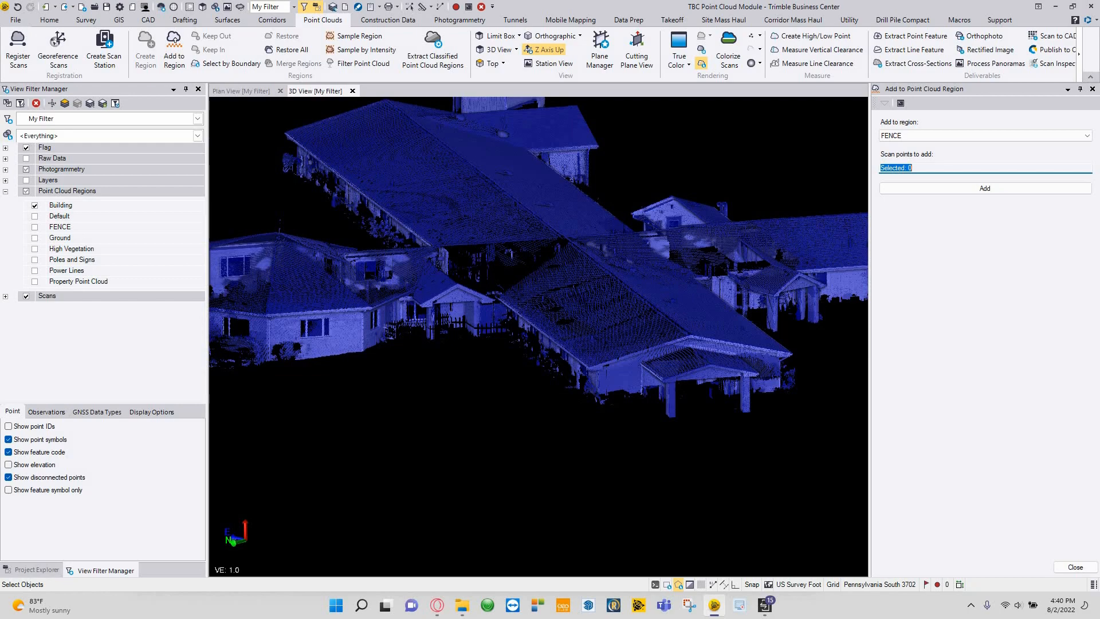
pyautogui.moveTo(482, 320); pyautogui.dragTo(559, 326, button='middle')
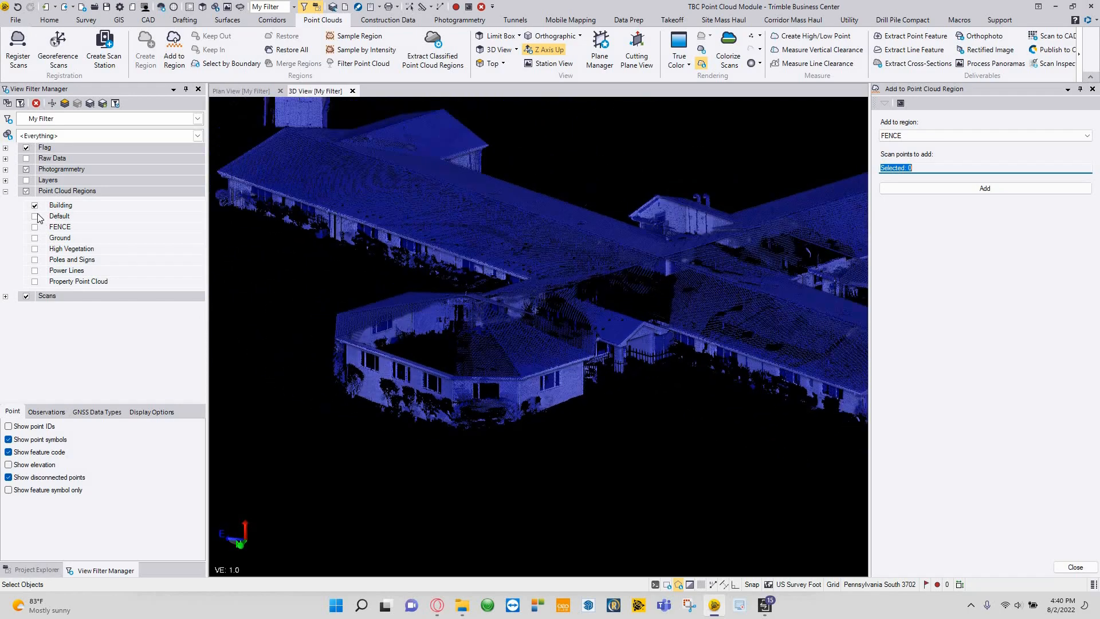
# Show the FENCE, Ground, High Vegetation, Poles and Signs, and Power Lines regions with the Building region, and view the whole site
pyautogui.click(34, 227)
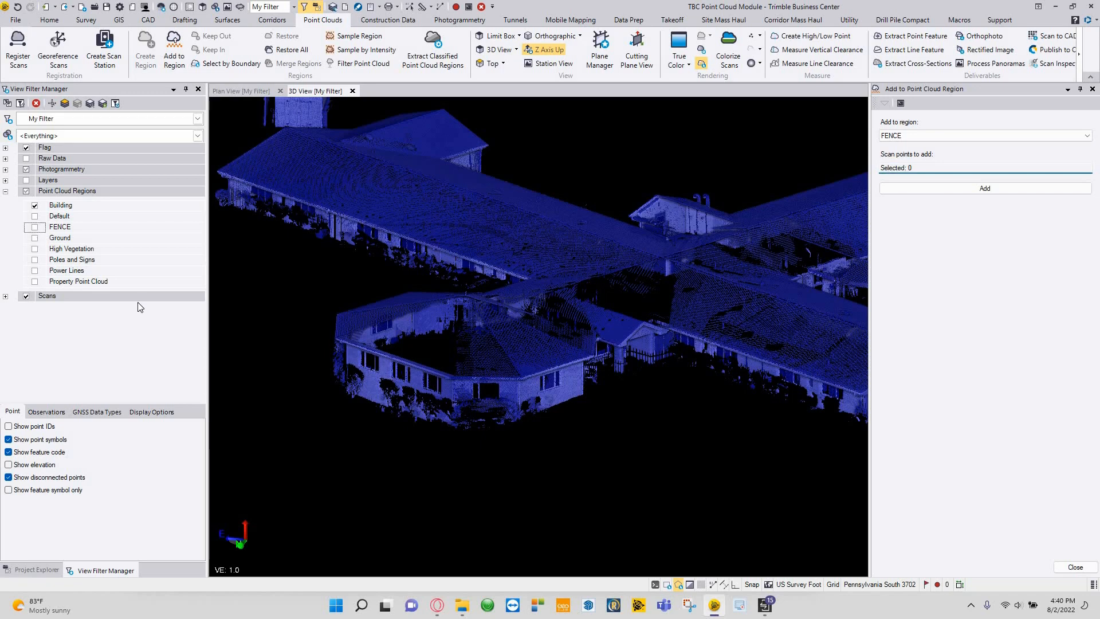
pyautogui.scroll(-3, 446, 317)
pyautogui.moveTo(478, 294); pyautogui.dragTo(551, 355, button='middle')
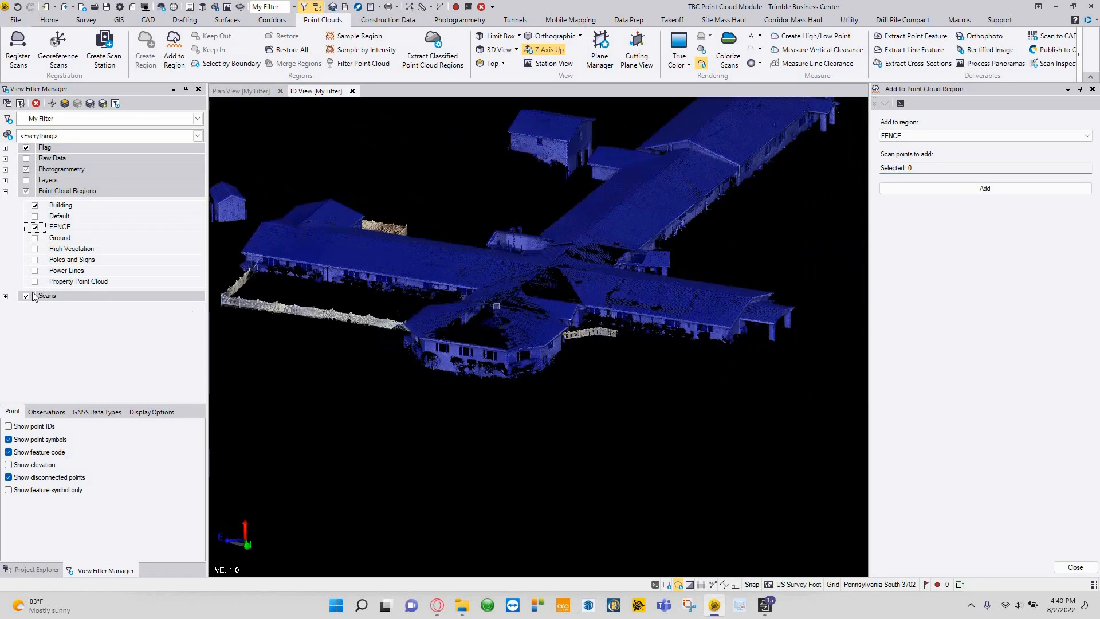
pyautogui.click(35, 238)
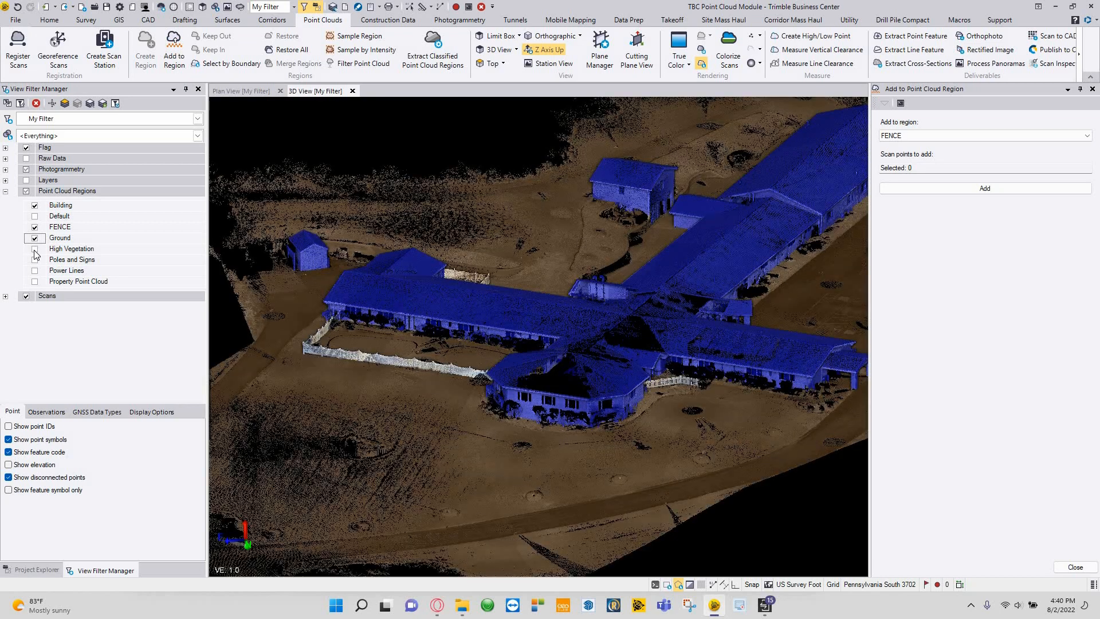
pyautogui.click(34, 250)
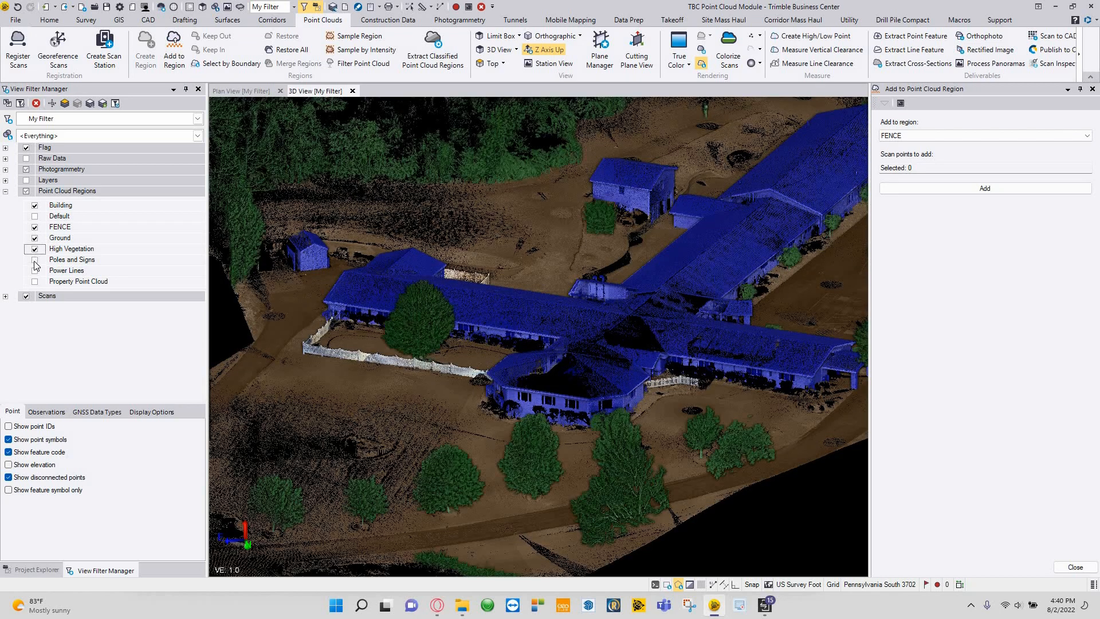
pyautogui.click(35, 261)
pyautogui.click(35, 271)
pyautogui.scroll(-5, 636, 315)
pyautogui.moveTo(650, 311); pyautogui.dragTo(590, 344, button='middle')
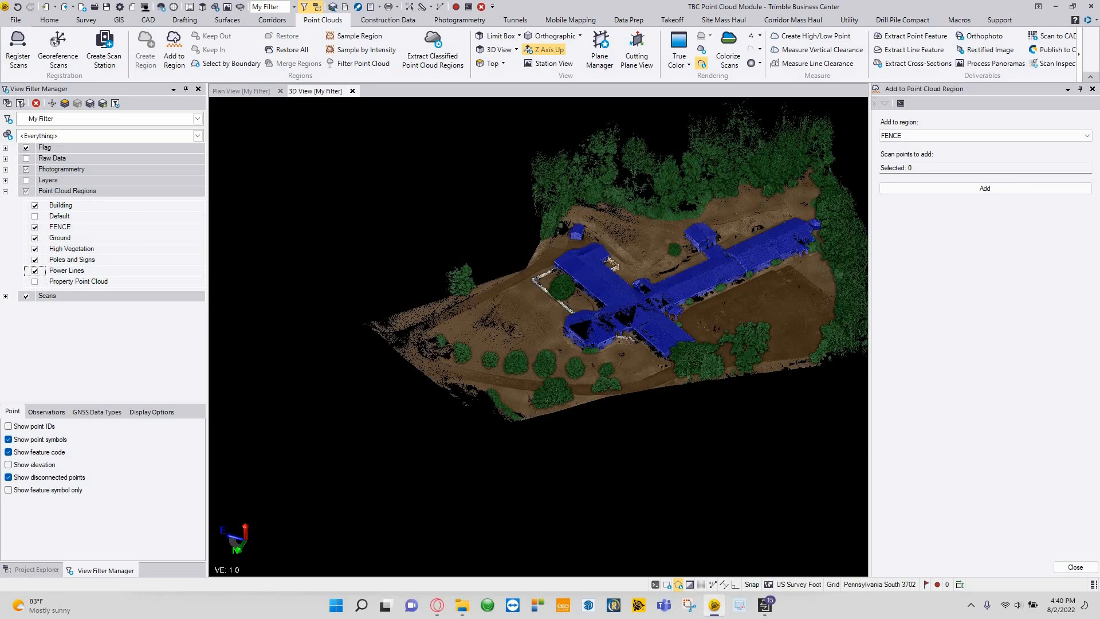
# Inspect the classified buildings and grounds in 3D and end the Add to Point Cloud Region command
pyautogui.scroll(5, 621, 280)
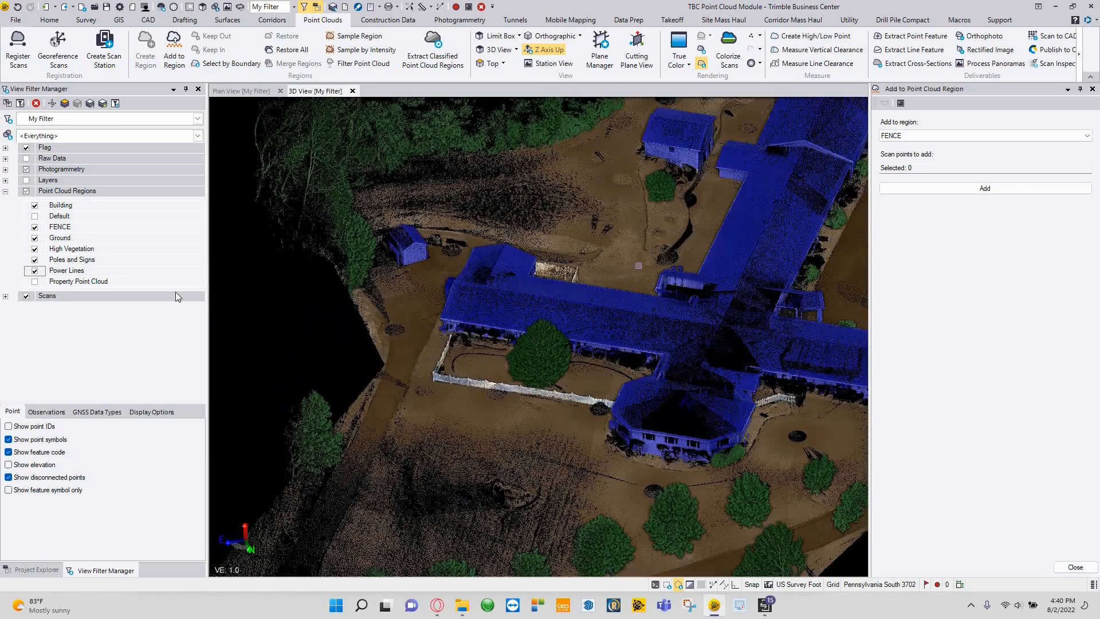
pyautogui.moveTo(617, 204); pyautogui.dragTo(538, 293, button='middle')
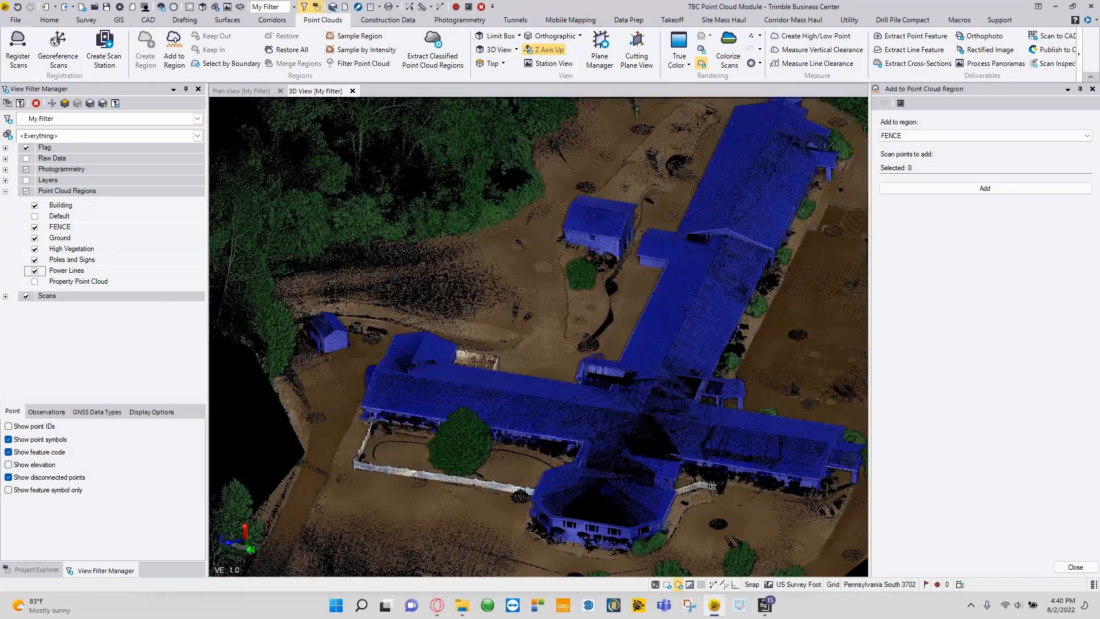
pyautogui.scroll(-2, 538, 292)
pyautogui.keyDown('shift'); pyautogui.moveTo(501, 400); pyautogui.dragTo(633, 333, button='middle'); pyautogui.keyUp('shift')
pyautogui.click(1071, 567)
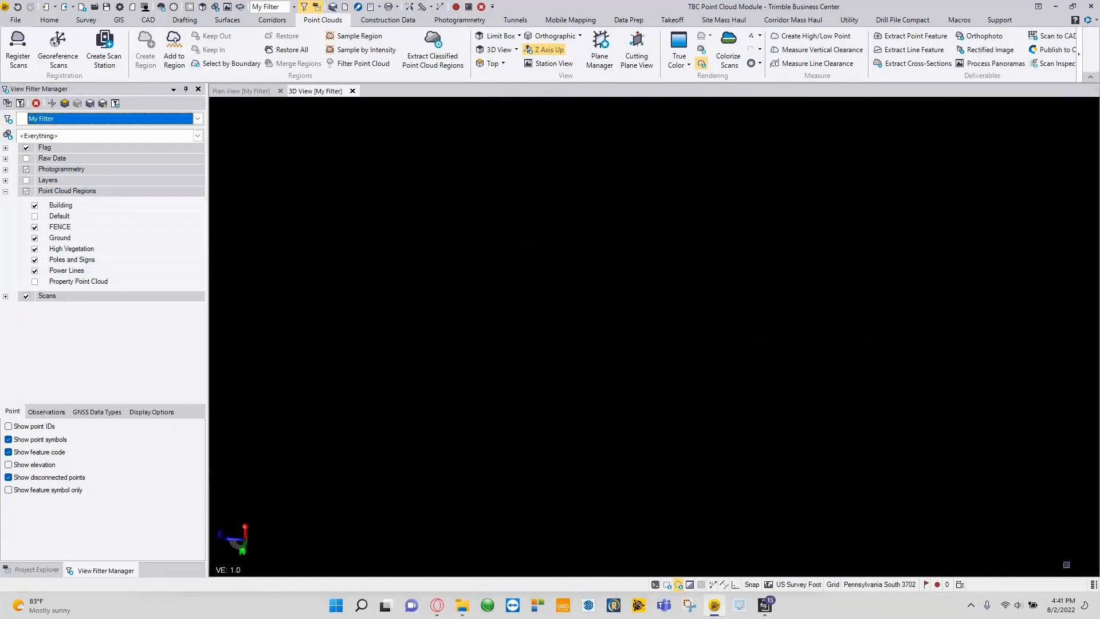
pyautogui.keyDown('shift'); pyautogui.moveTo(690, 352); pyautogui.dragTo(613, 351, button='middle'); pyautogui.keyUp('shift')
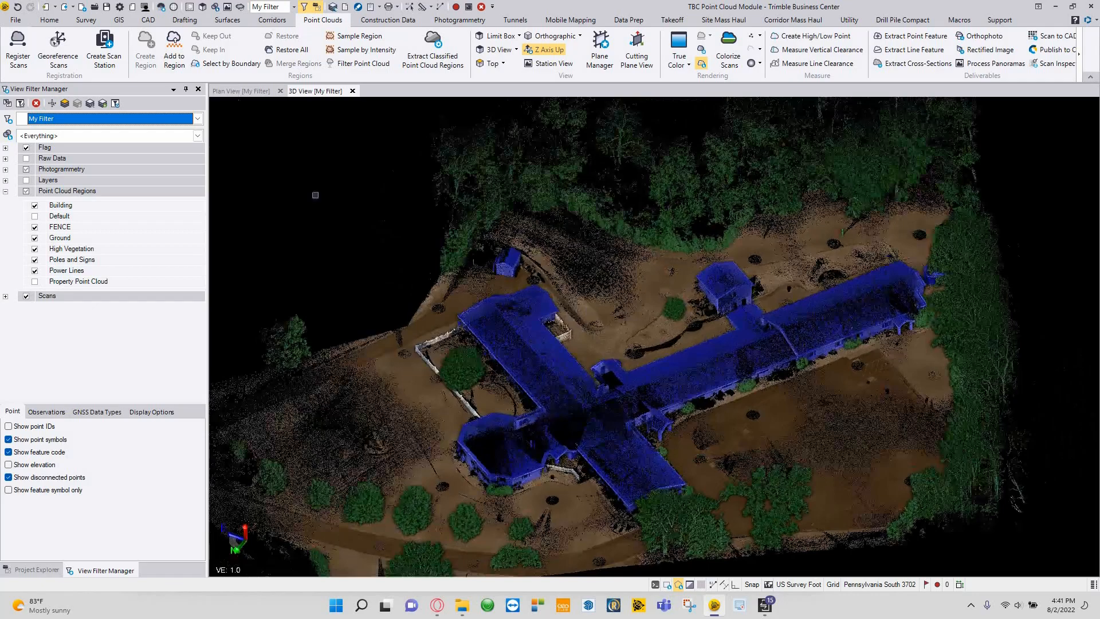
# Switch to the plan view and examine the classified site from above
pyautogui.click(240, 91)
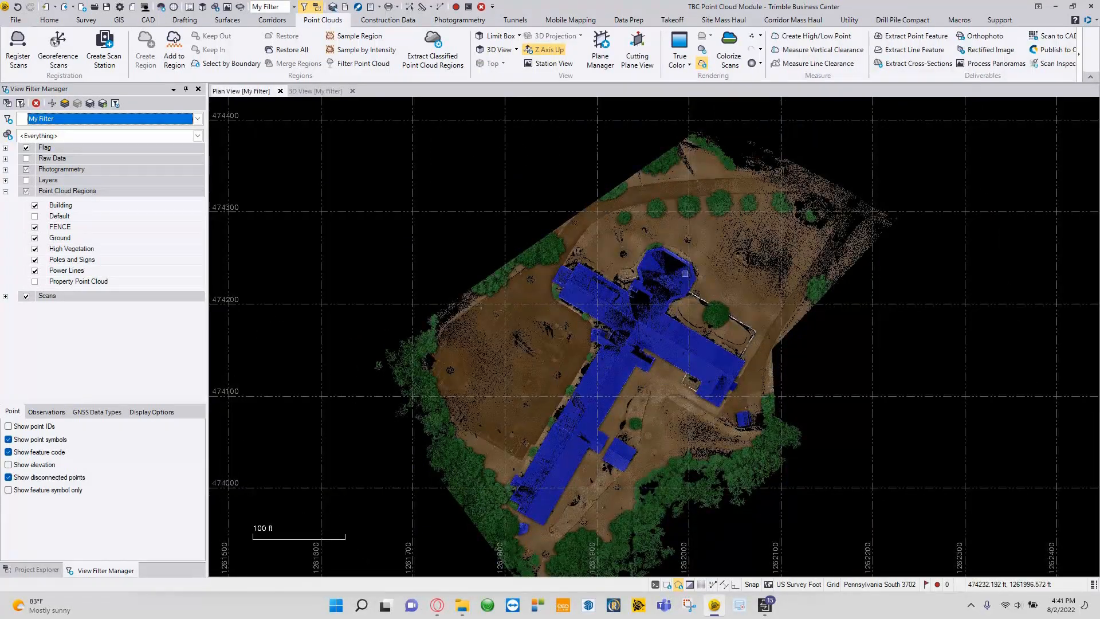
pyautogui.moveTo(670, 276); pyautogui.dragTo(591, 332, button='middle')
pyautogui.scroll(8, 724, 228)
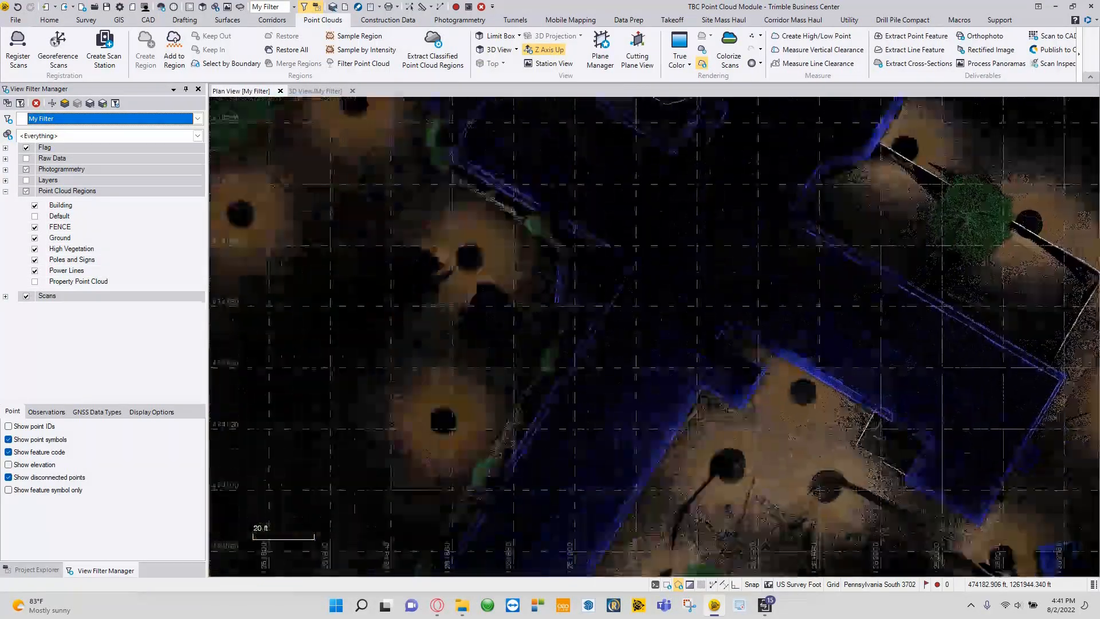
pyautogui.scroll(-5, 691, 284)
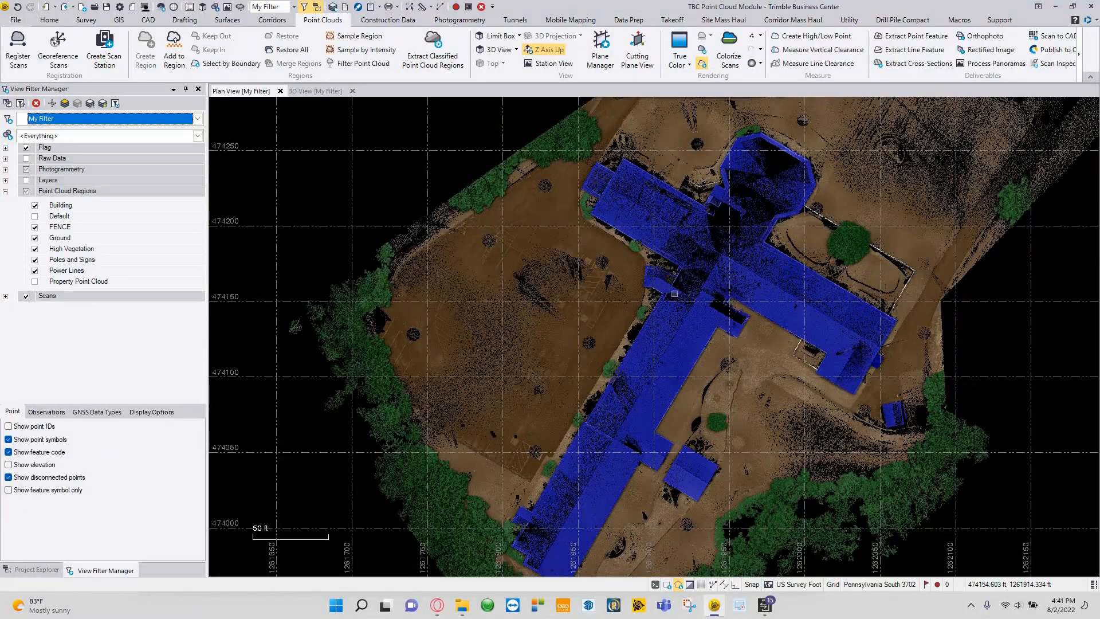
pyautogui.moveTo(671, 298); pyautogui.dragTo(588, 378, button='middle')
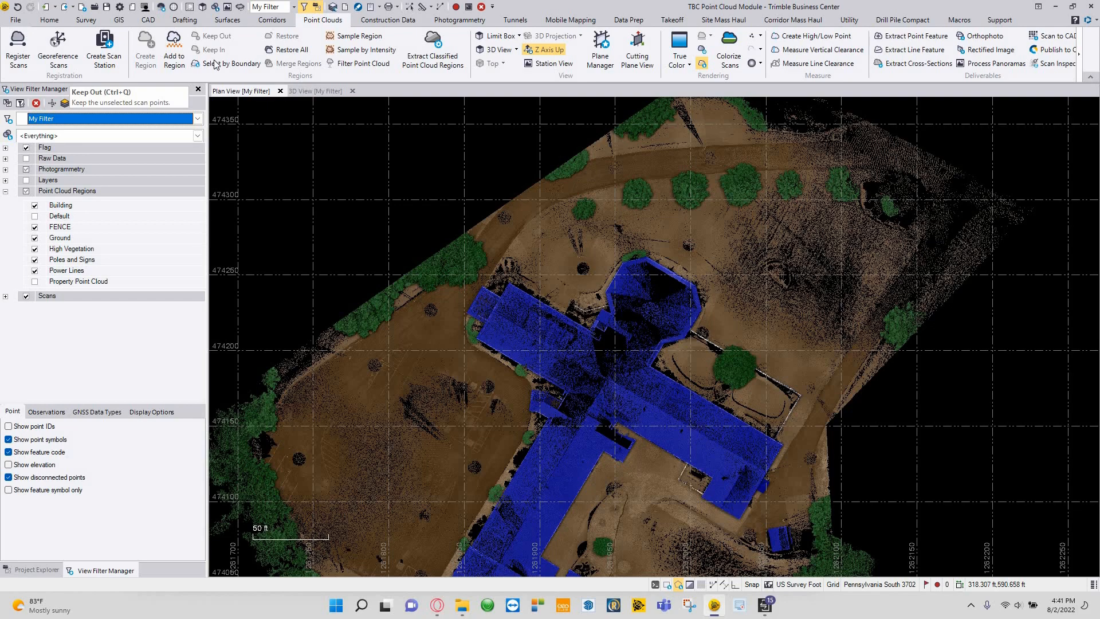
pyautogui.scroll(-2, 545, 198)
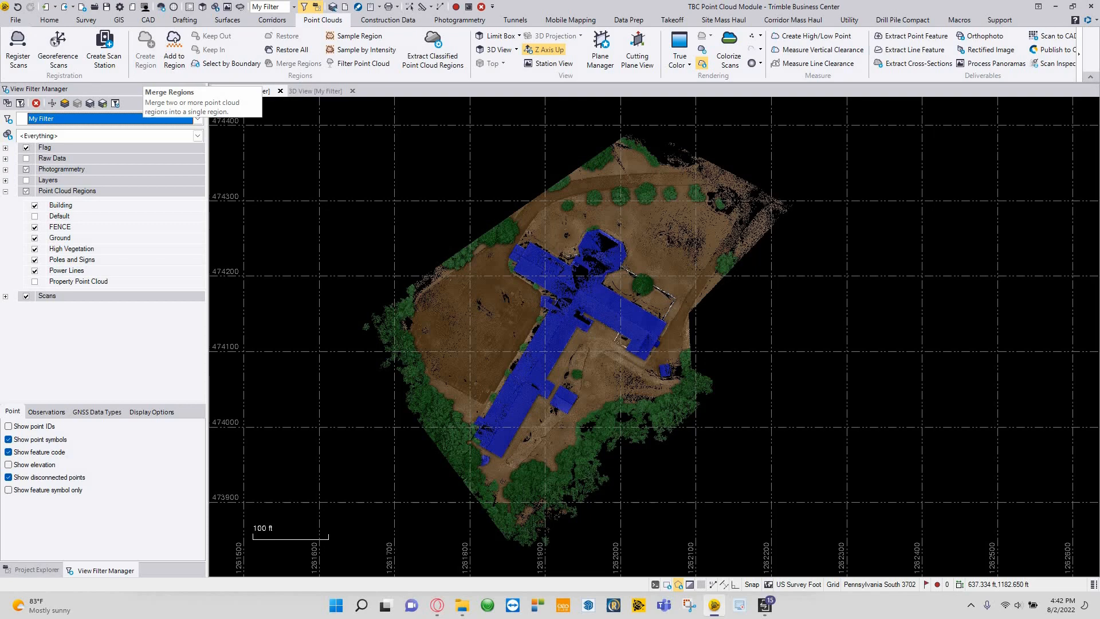
# Select the Ground and Building regions together as merge candidates, and clear the selection without merging them
pyautogui.scroll(3, 505, 312)
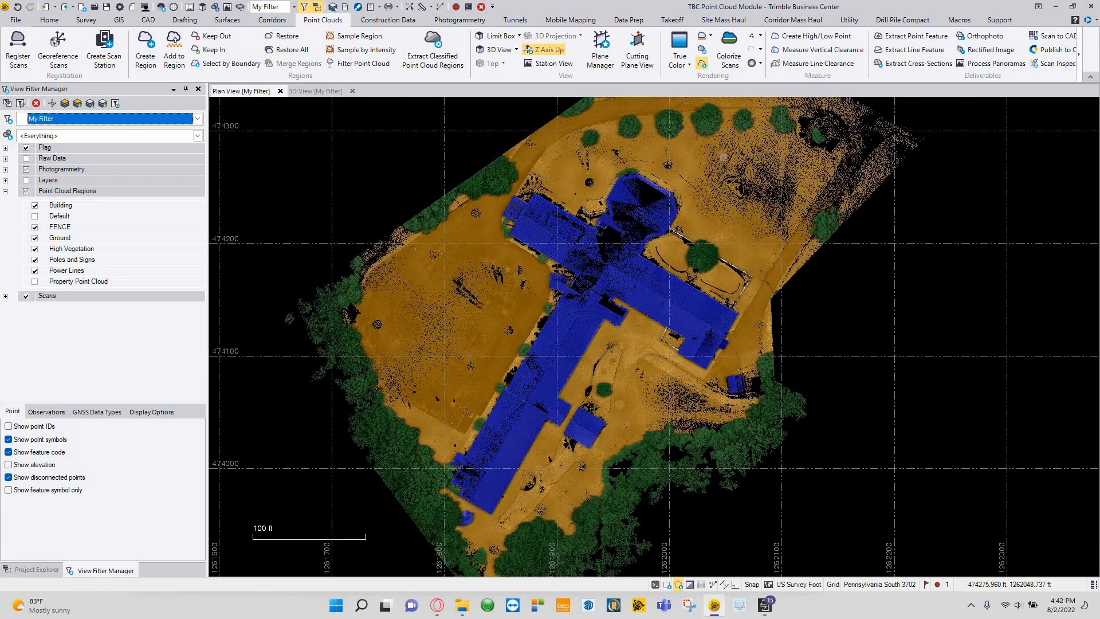
pyautogui.keyDown('ctrl'); pyautogui.click(650, 206); pyautogui.keyUp('ctrl')
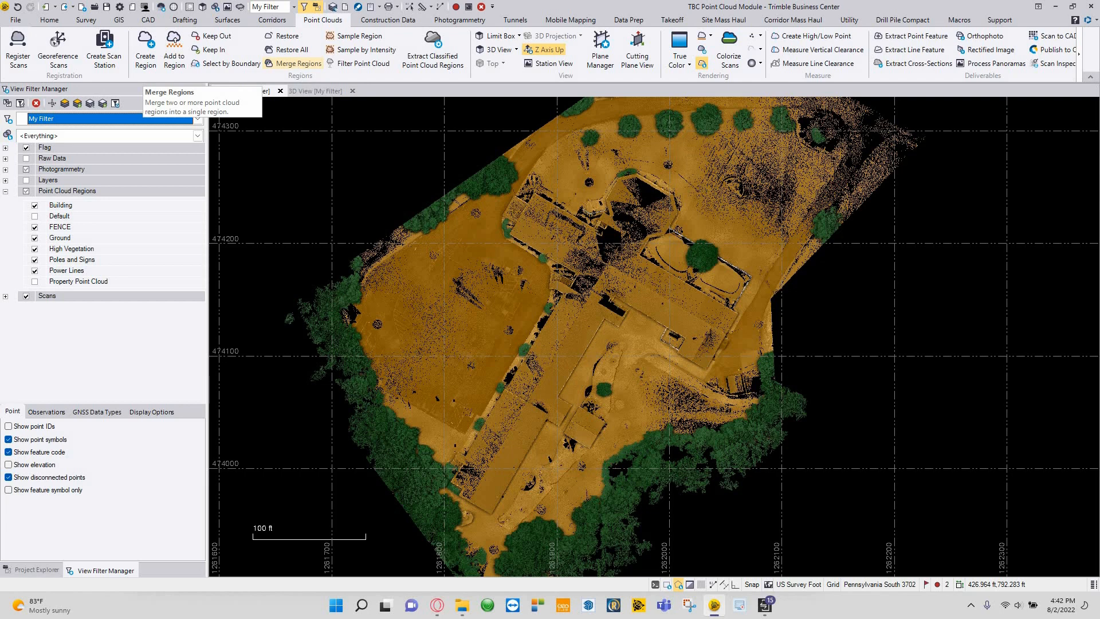
pyautogui.click(963, 275)
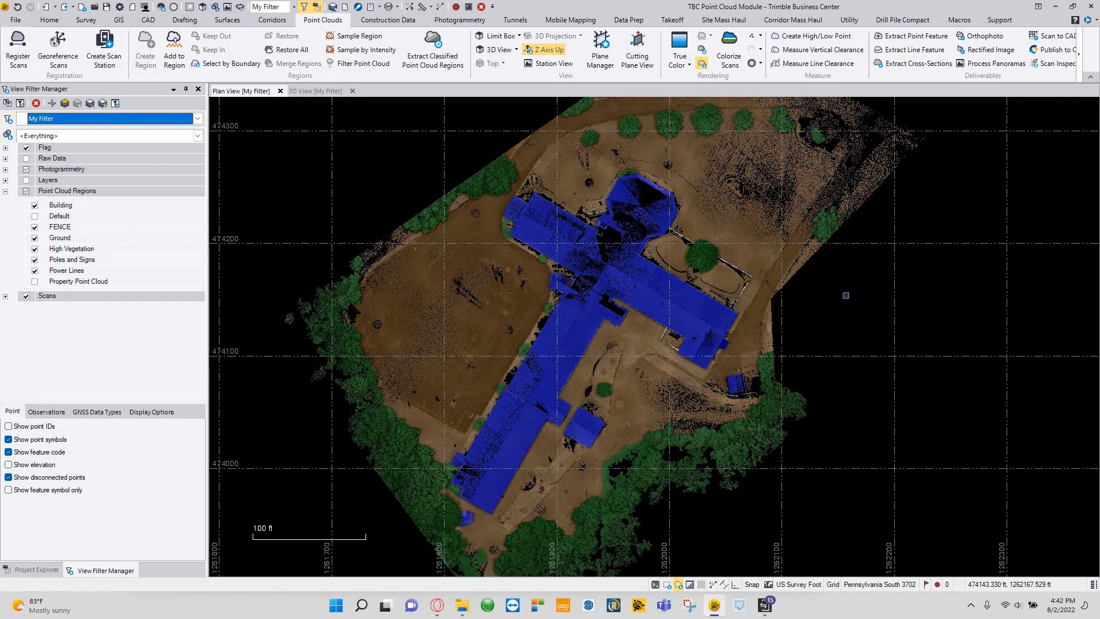
pyautogui.moveTo(421, 111); pyautogui.dragTo(480, 189, button='middle')
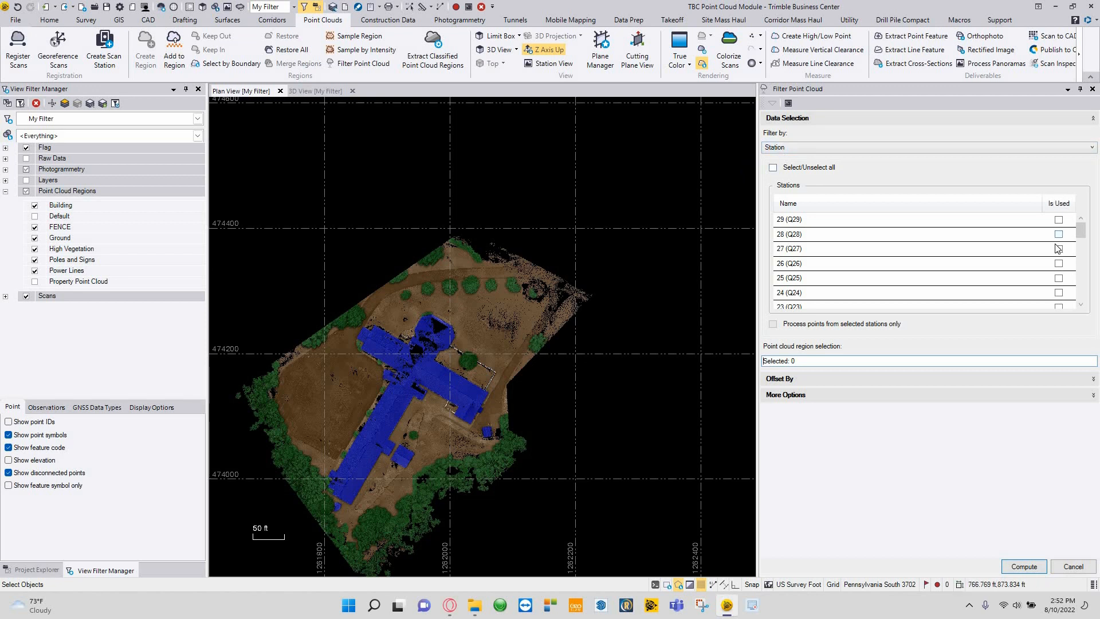
# Review the Filter Point Cloud station list and radius offset, turning on elevation filtering to inspect its distance settings
pyautogui.scroll(-5, 1056, 240)
pyautogui.scroll(5, 1057, 233)
pyautogui.scroll(-8, 1058, 253)
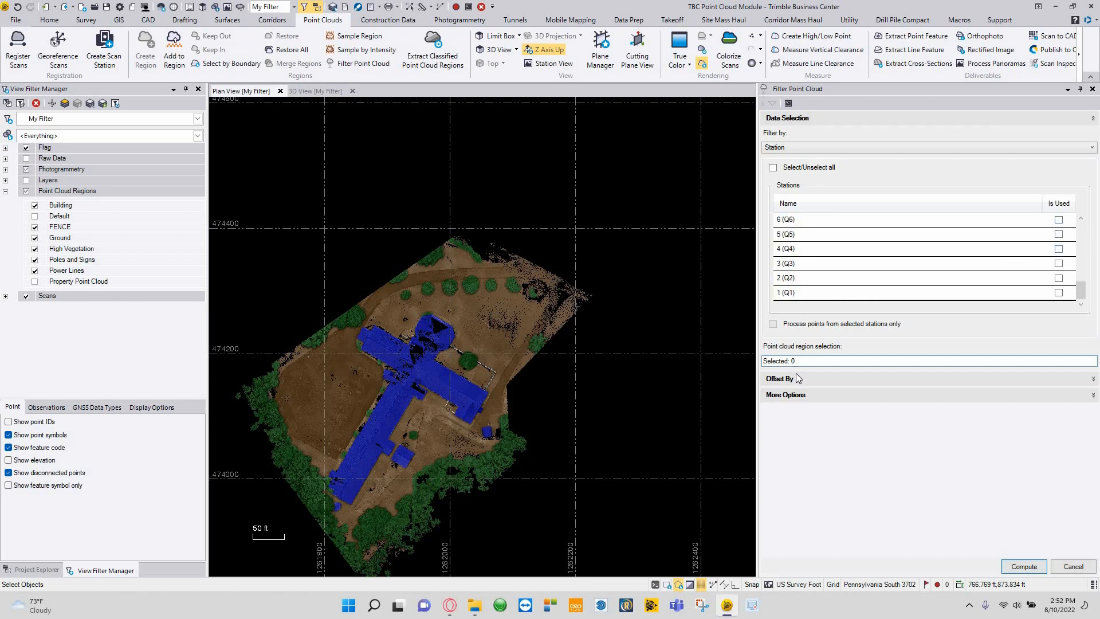
pyautogui.click(799, 397)
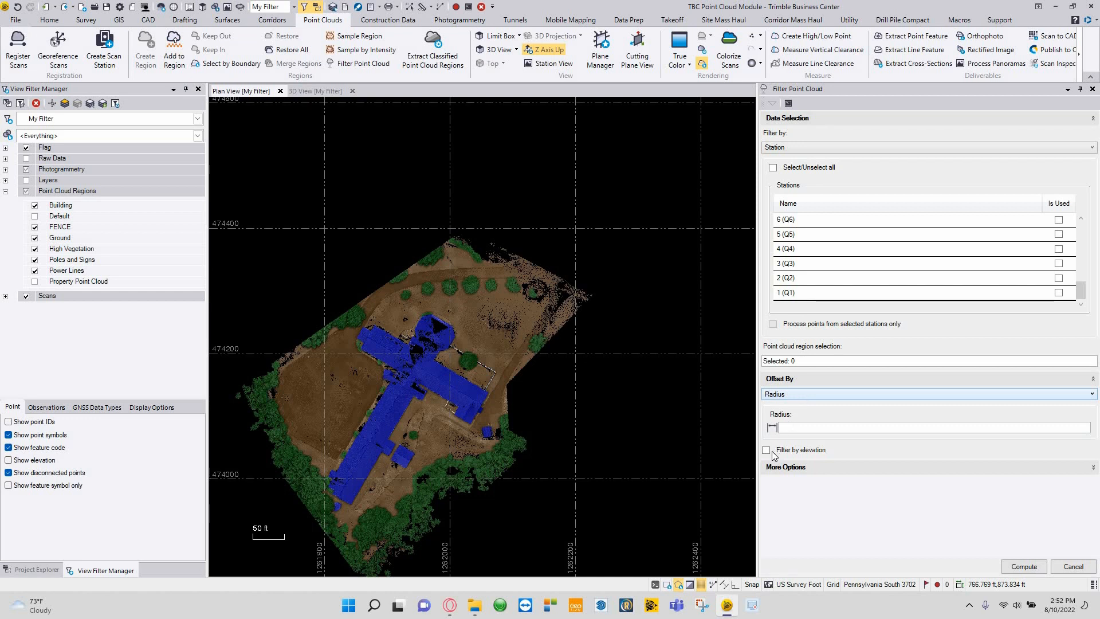
pyautogui.click(791, 449)
pyautogui.click(805, 484)
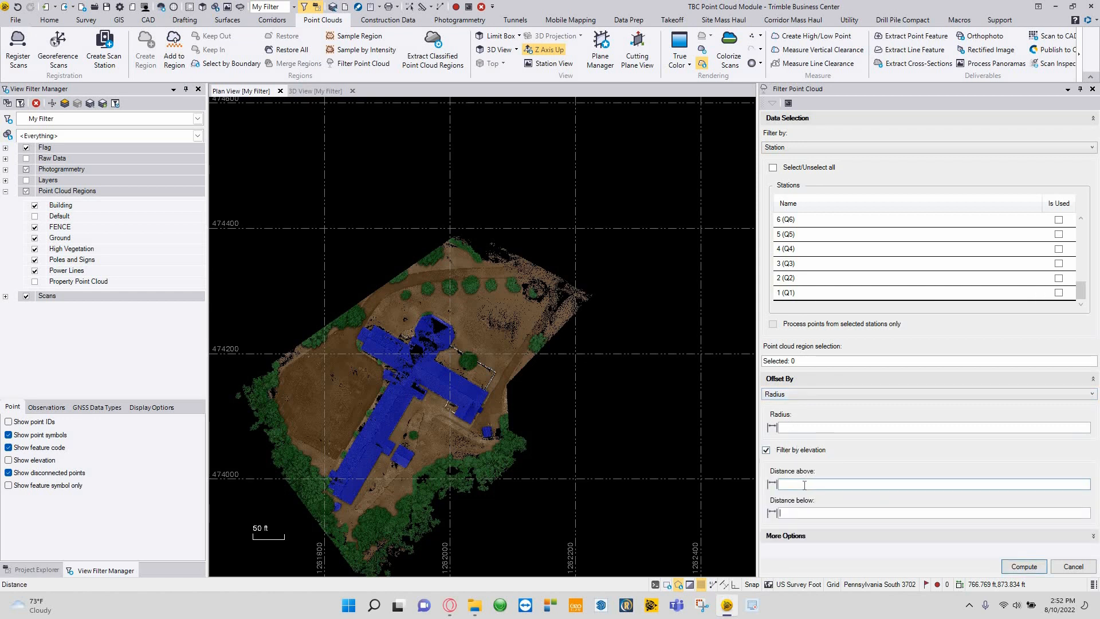
pyautogui.click(808, 531)
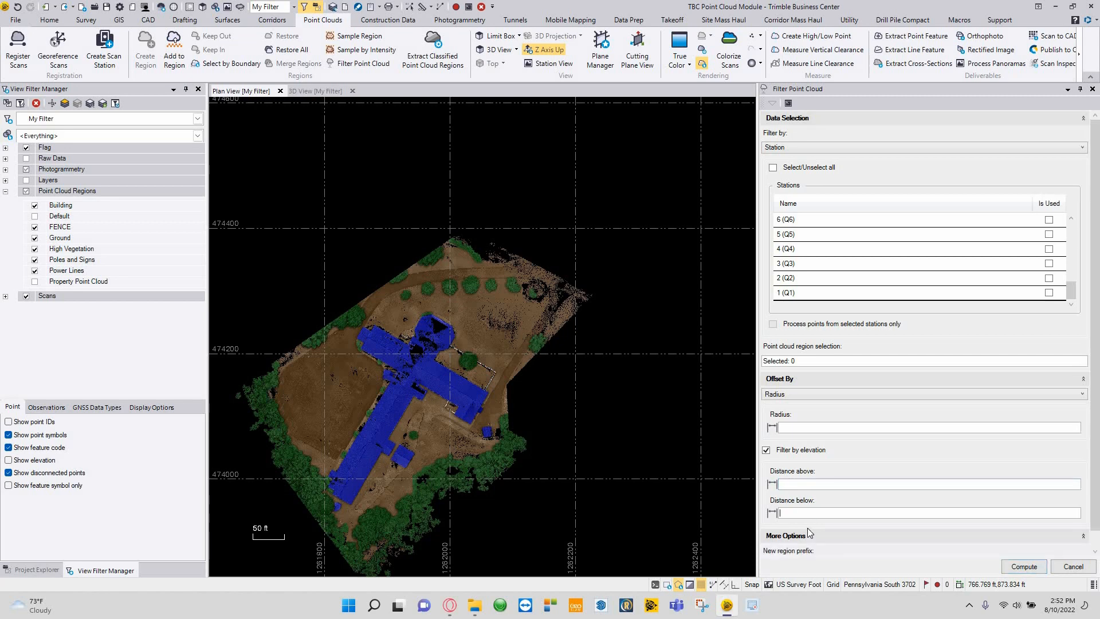
pyautogui.click(808, 532)
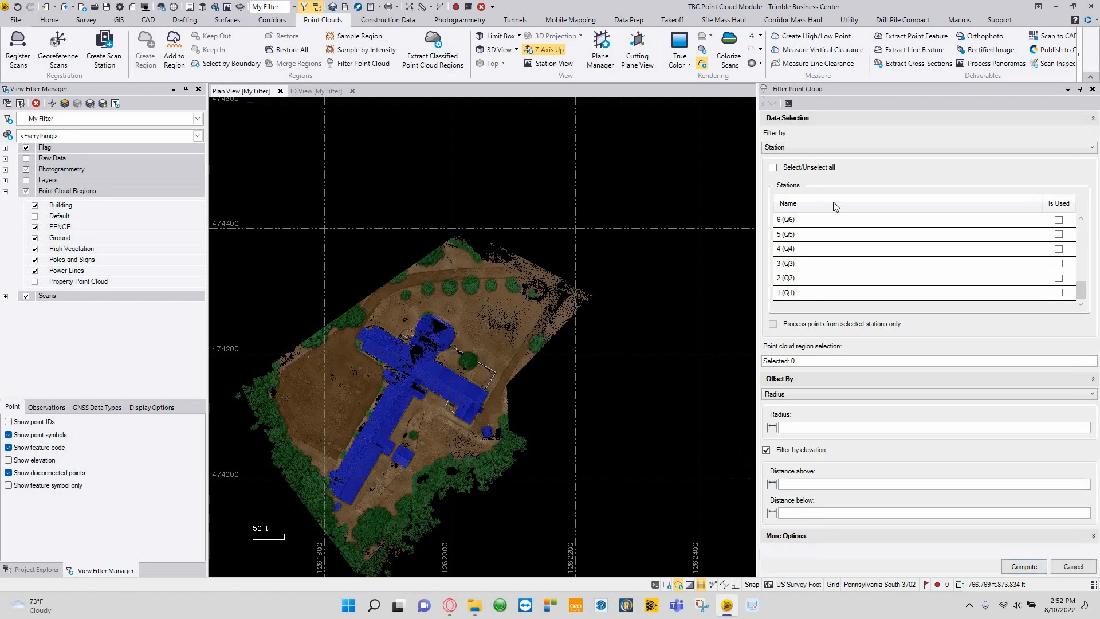
# Set the point cloud filter to CAD Line/Alignment, offset by distance from the CAD line/alignment, with elevation filtering off
pyautogui.click(802, 148)
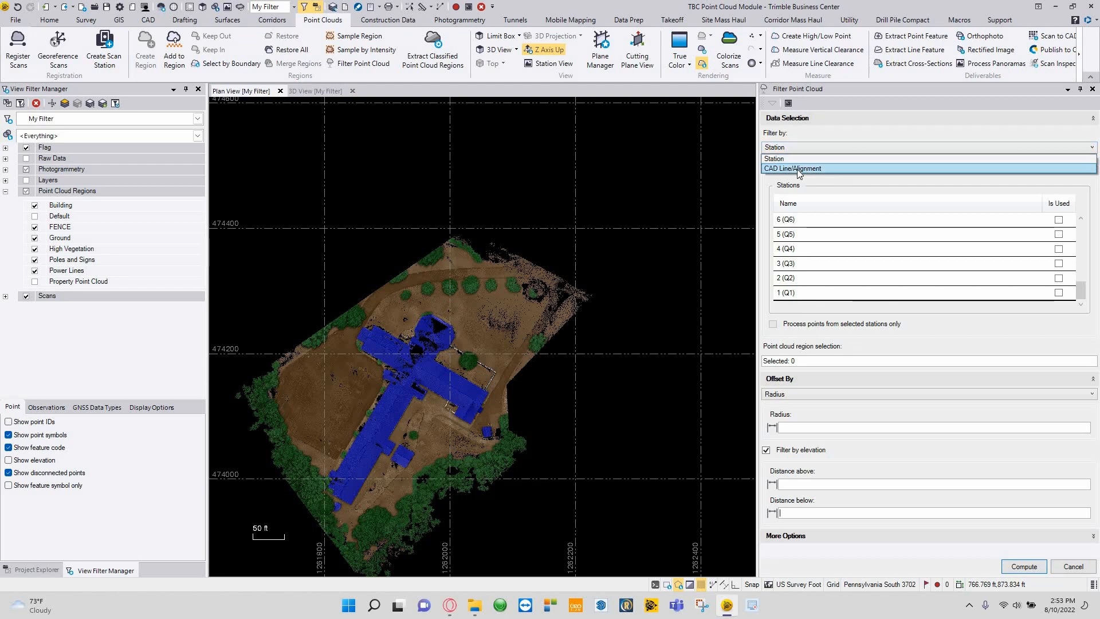
pyautogui.click(794, 170)
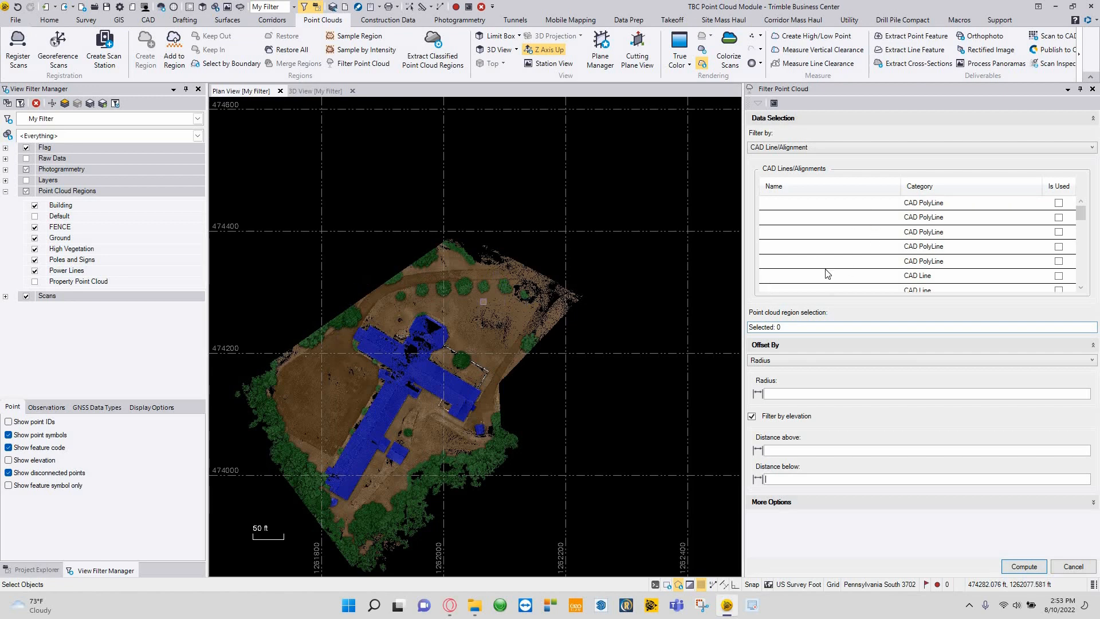
pyautogui.click(777, 360)
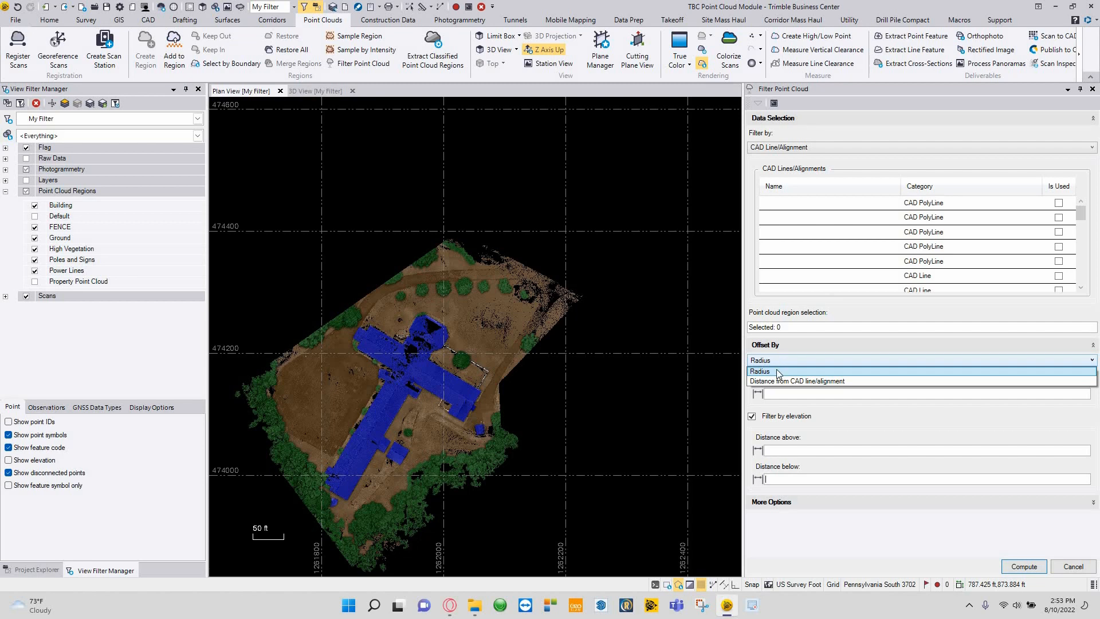
pyautogui.click(779, 381)
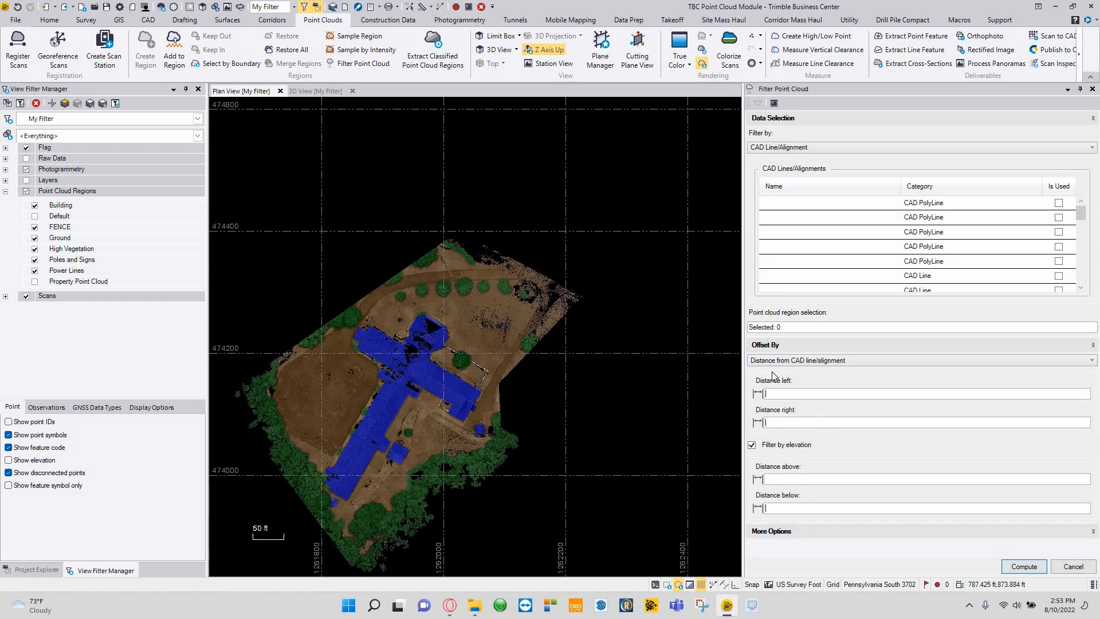
pyautogui.click(751, 445)
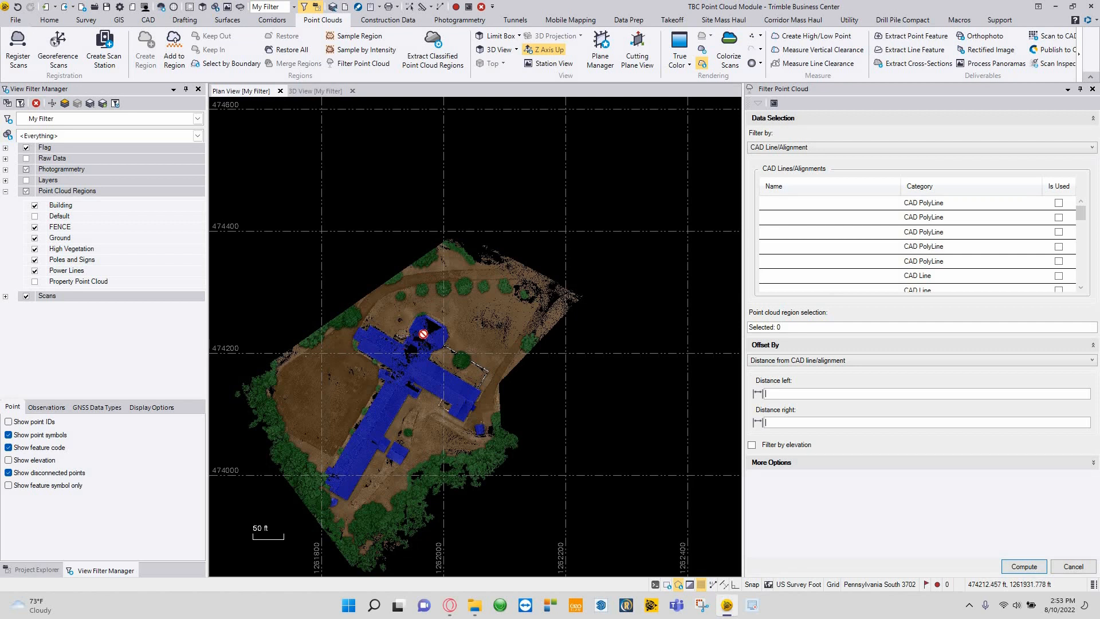
pyautogui.moveTo(439, 303); pyautogui.dragTo(484, 311, button='middle')
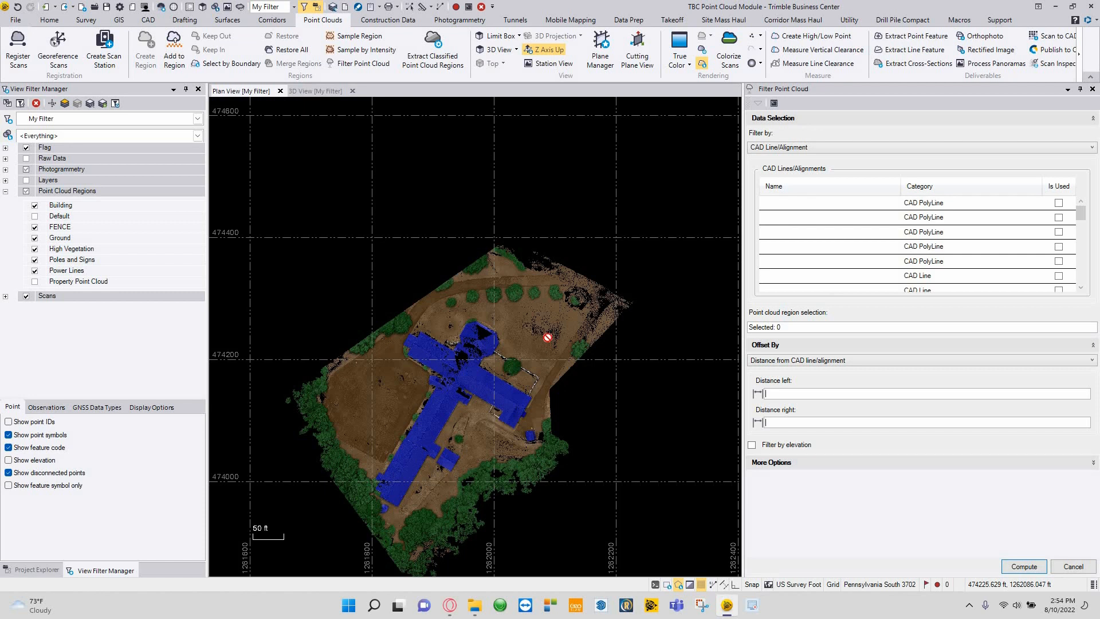
# Examine the new region prefix, the list of CAD lines and alignments, and the offset distance settings
pyautogui.click(816, 461)
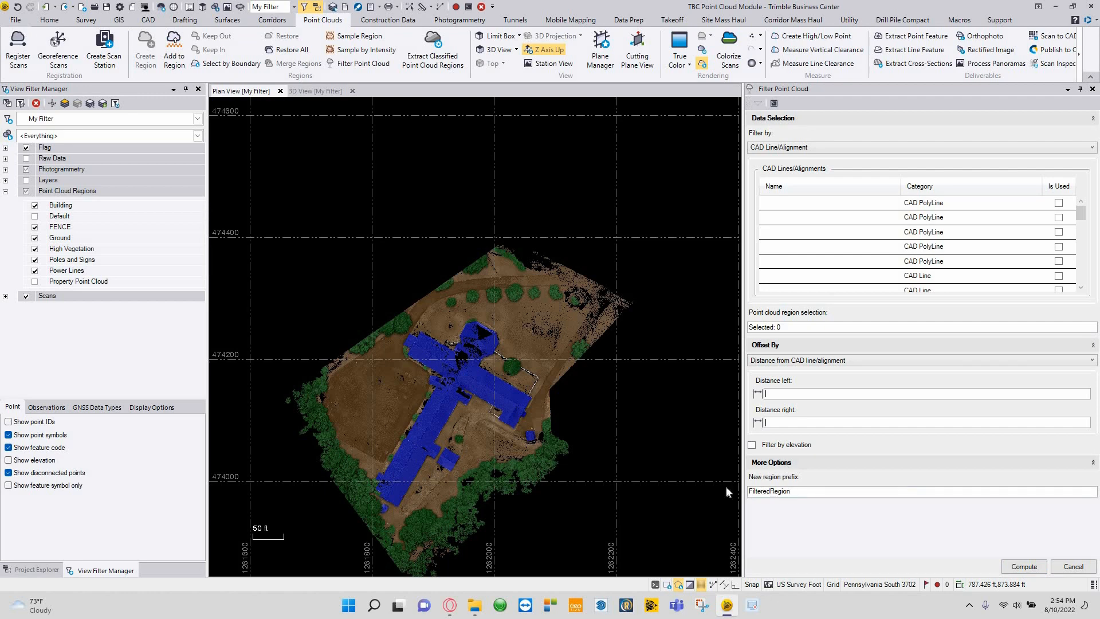
pyautogui.doubleClick(791, 490)
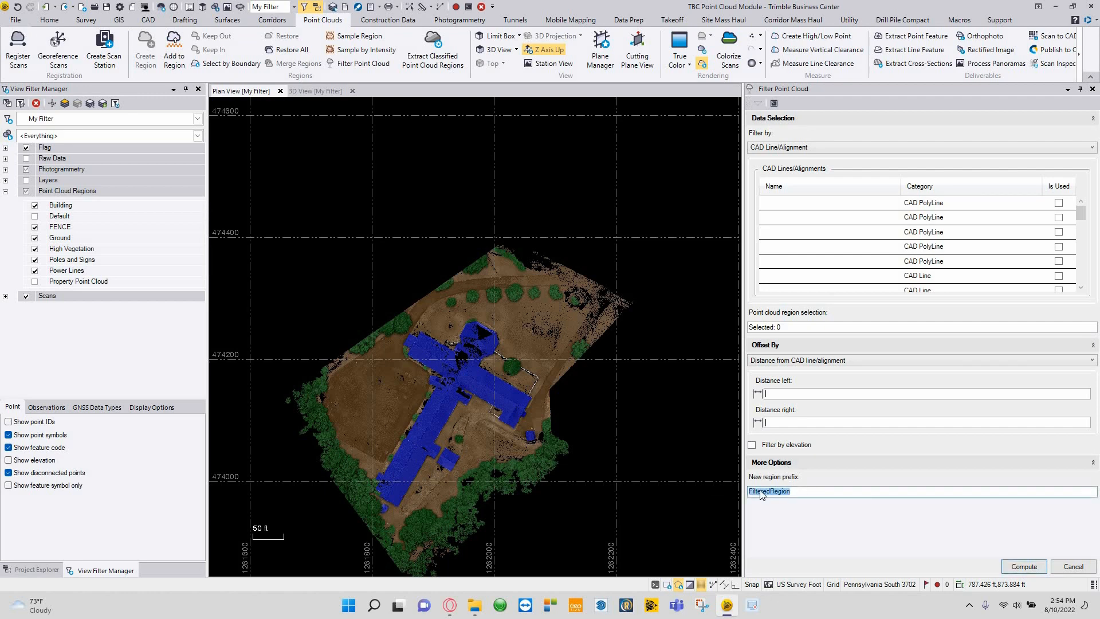
pyautogui.doubleClick(821, 489)
pyautogui.scroll(-3, 959, 240)
pyautogui.scroll(3, 961, 235)
pyautogui.scroll(-8, 962, 232)
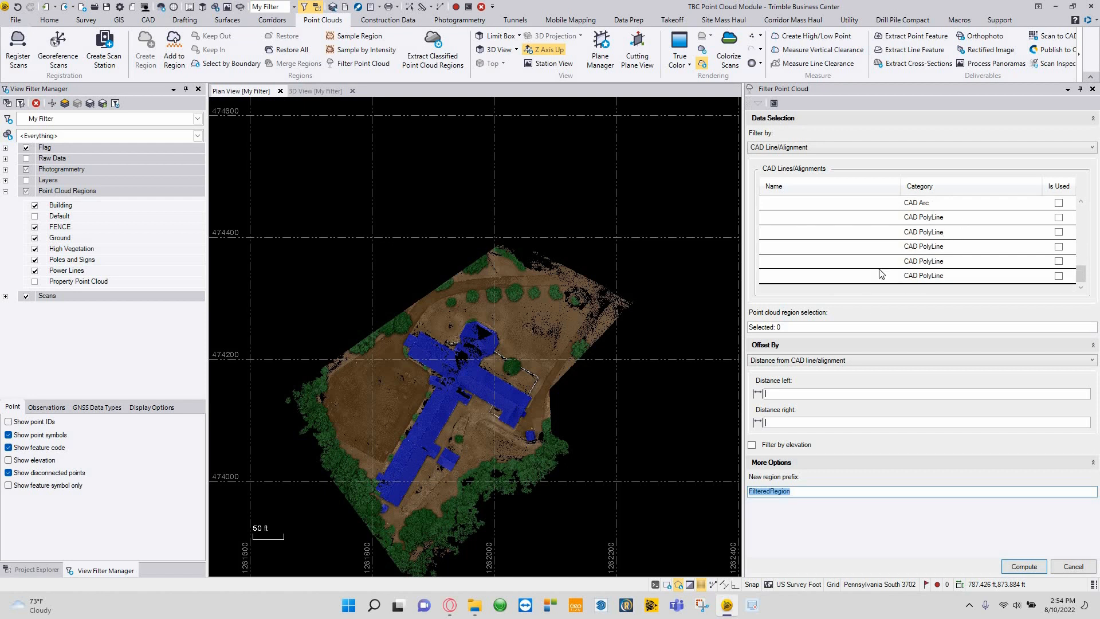
pyautogui.click(834, 422)
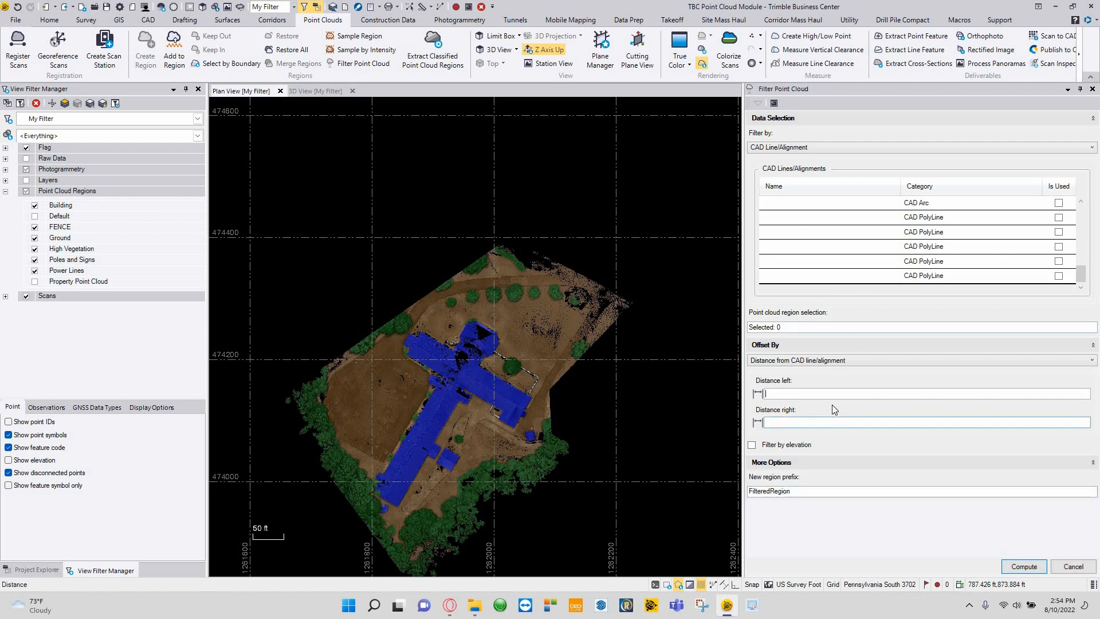